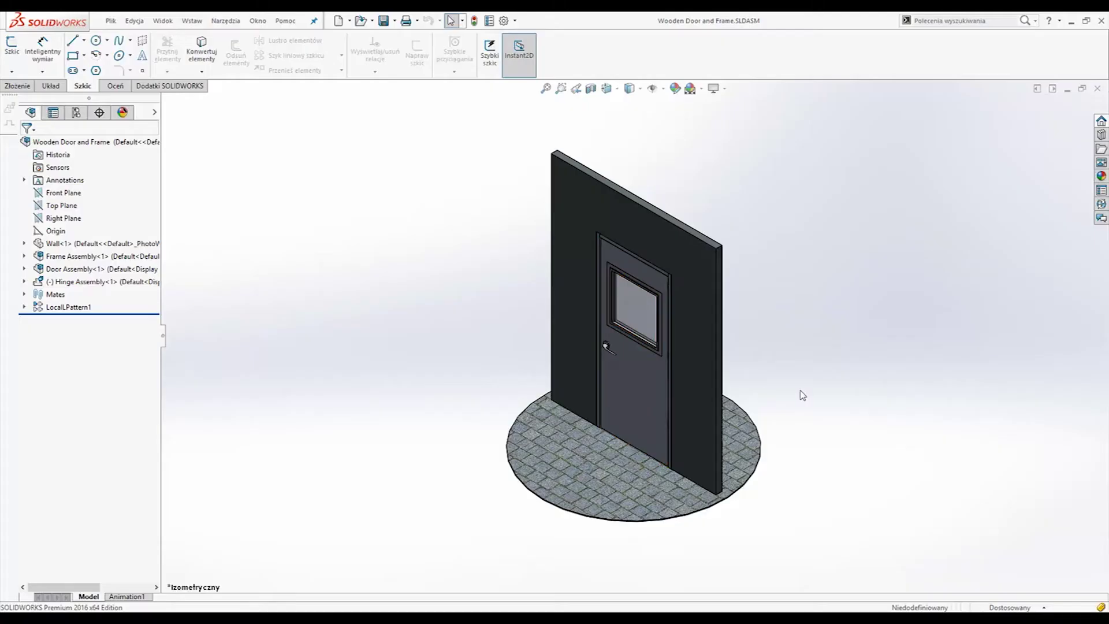
Orbit the Wooden Door and Frame assembly so the door faces the viewer
mouse_move(799, 391)
middle_mouse_down()
mouse_move(874, 350)
mouse_move(698, 251)
mouse_move(425, 262)
middle_mouse_up()
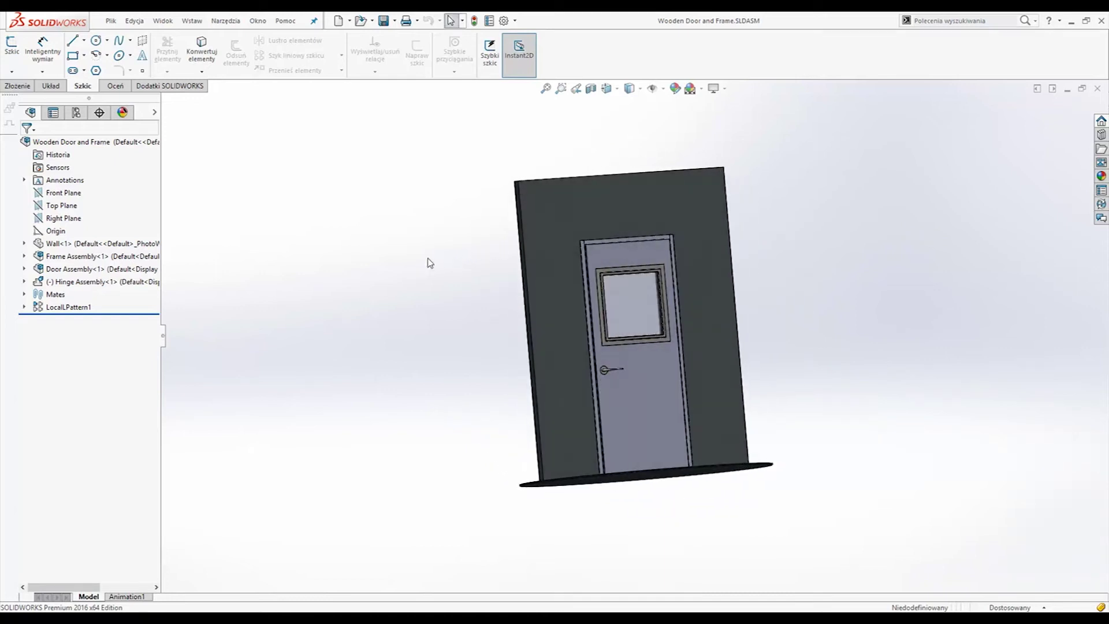
Enable the DriveWorks 12 add-in with load-at-startup, then widen the DriveWorks task pane
left_click(515, 22)
left_click(530, 64)
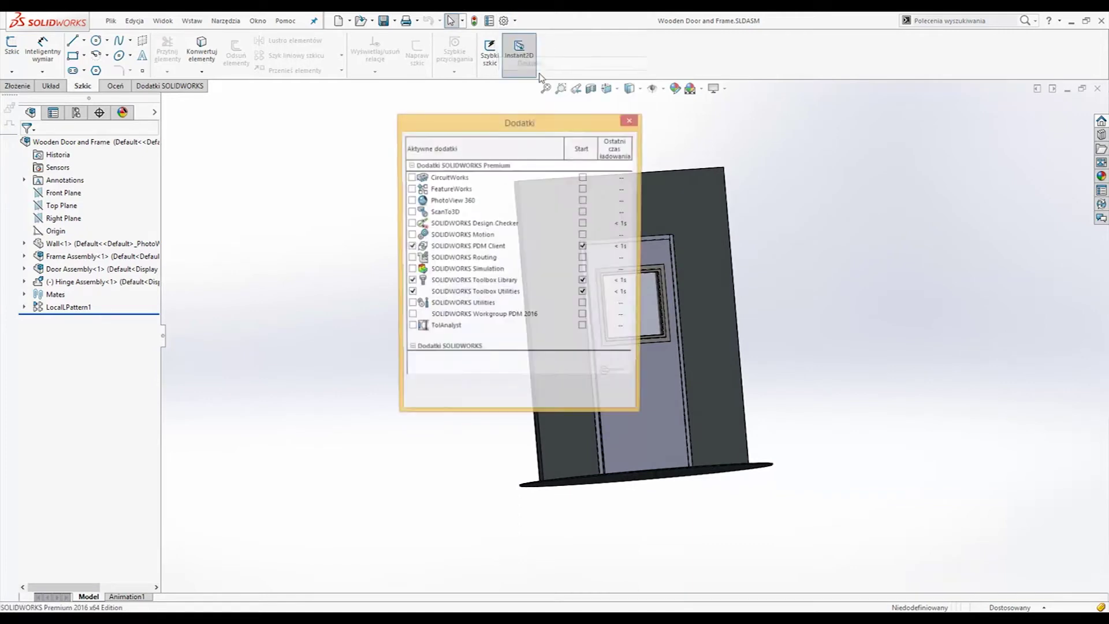
left_click_drag(624, 217, 628, 290)
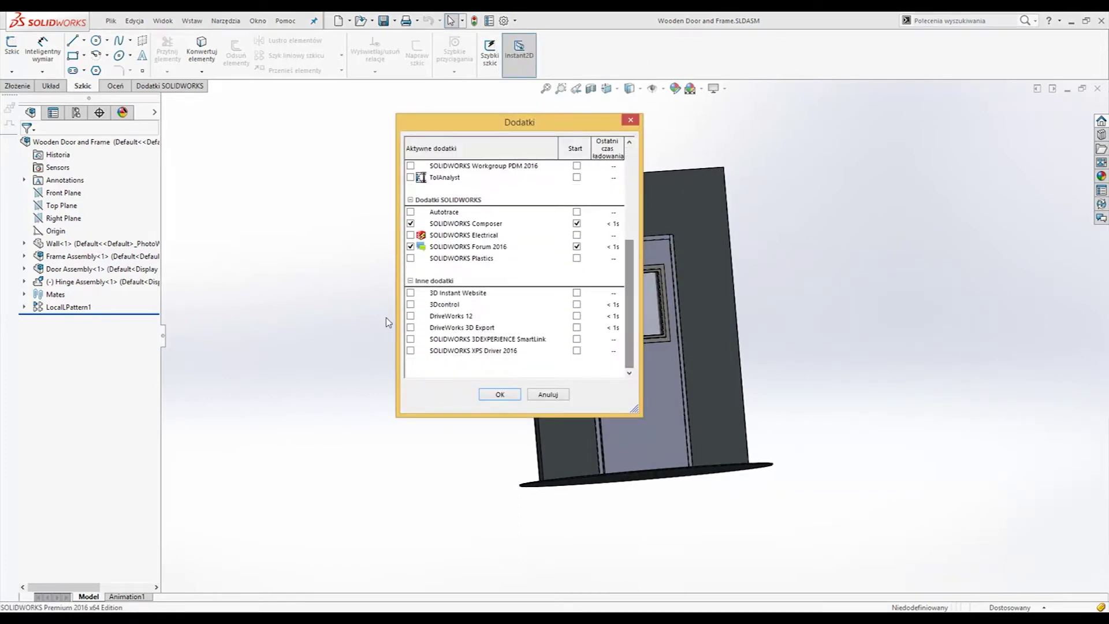
left_click(410, 316)
left_click(576, 316)
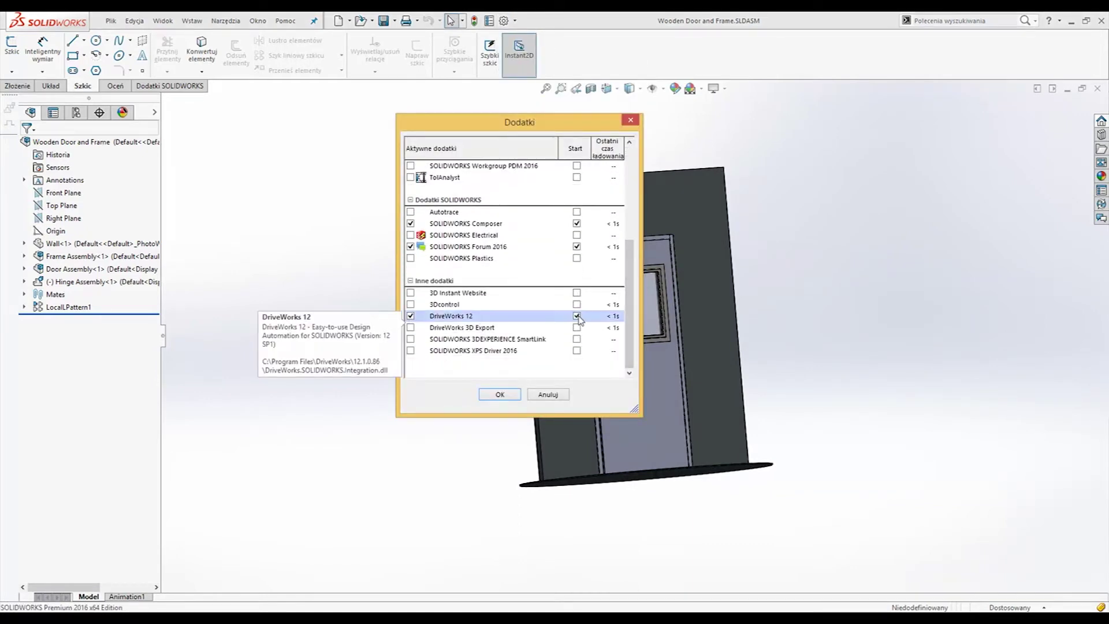
left_click(496, 395)
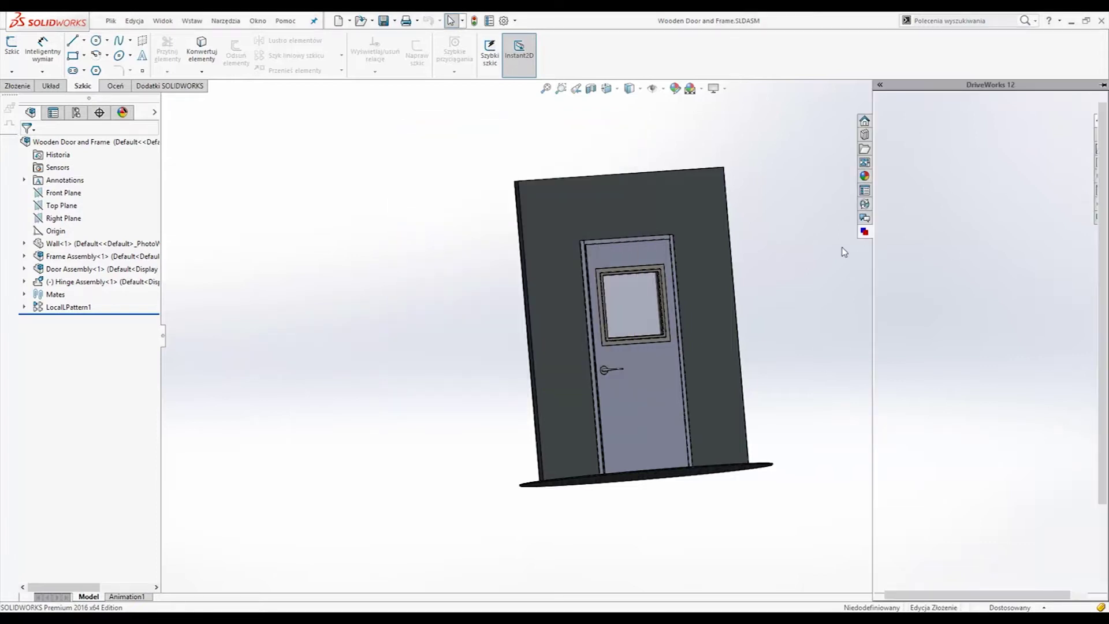
left_click_drag(872, 267, 844, 267)
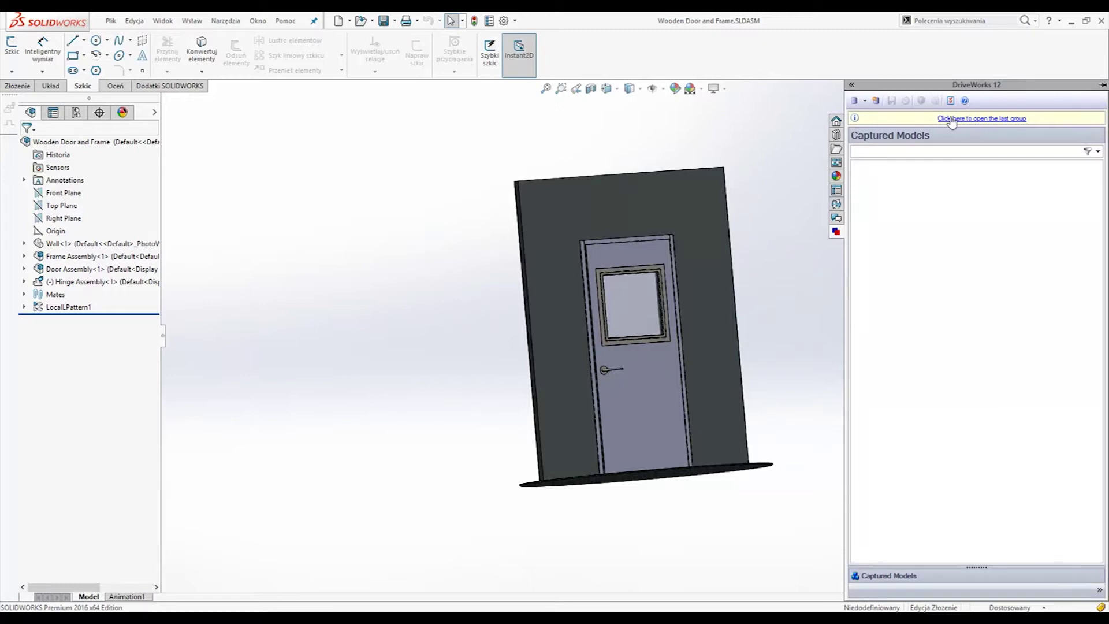
left_click(875, 101)
Create the group file DrzwiDlaCiebie in E:\KonfiguratorDrzwi and log on to it
left_click(636, 420)
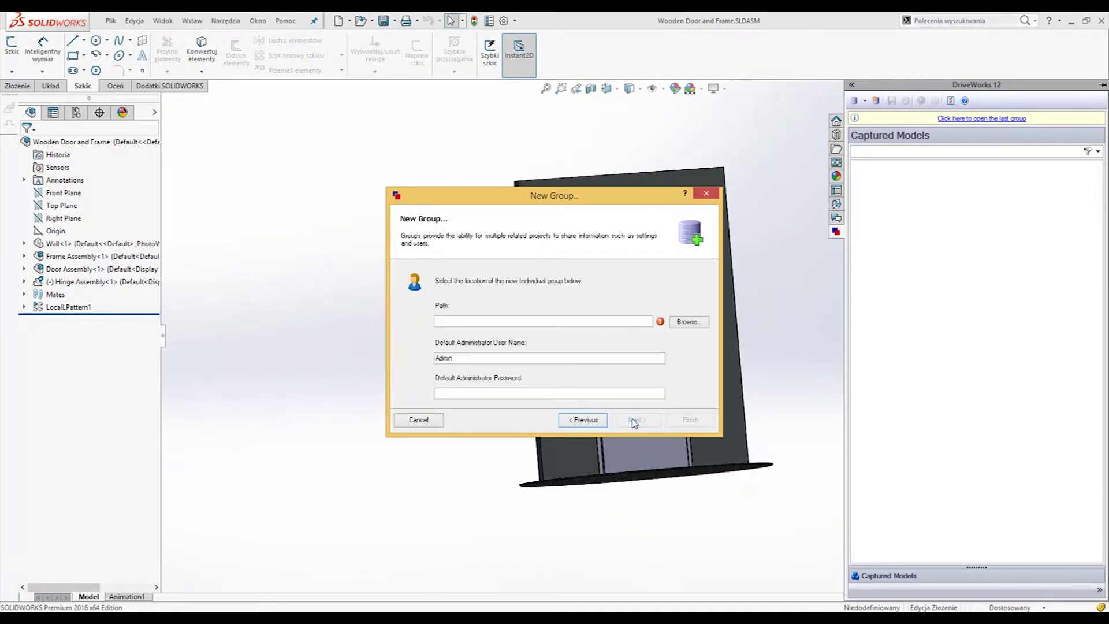
left_click(687, 323)
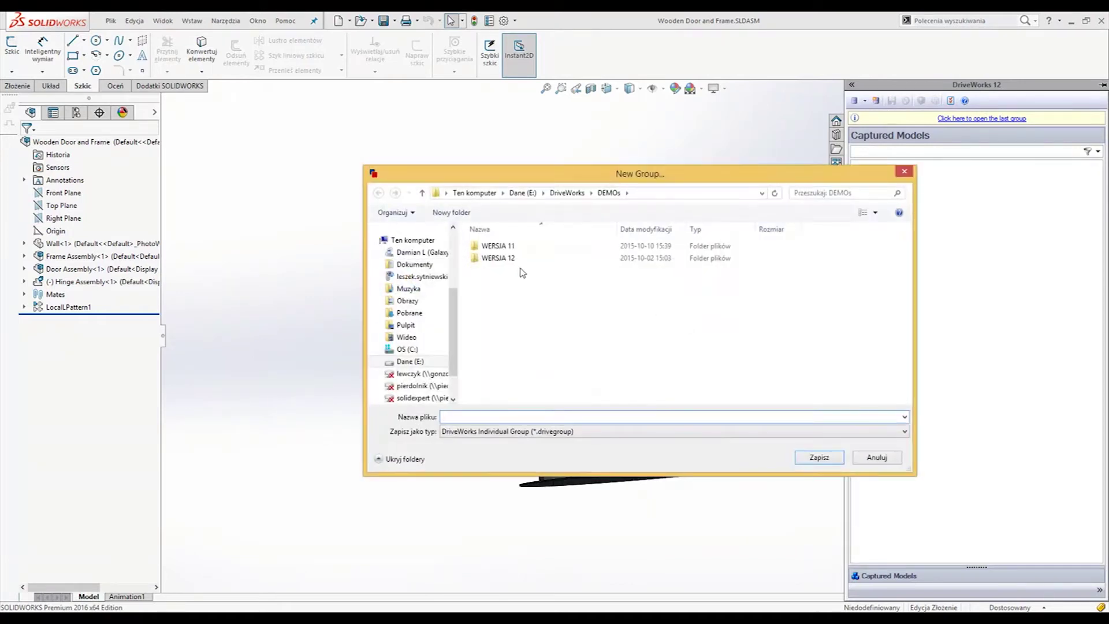
left_click(512, 263)
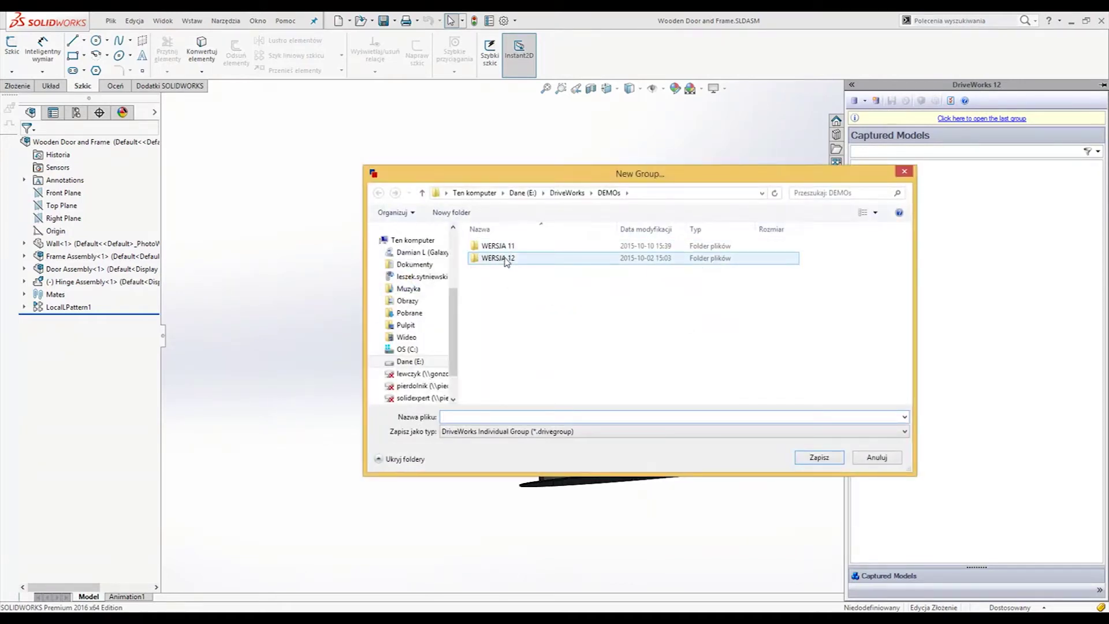
left_click(522, 193)
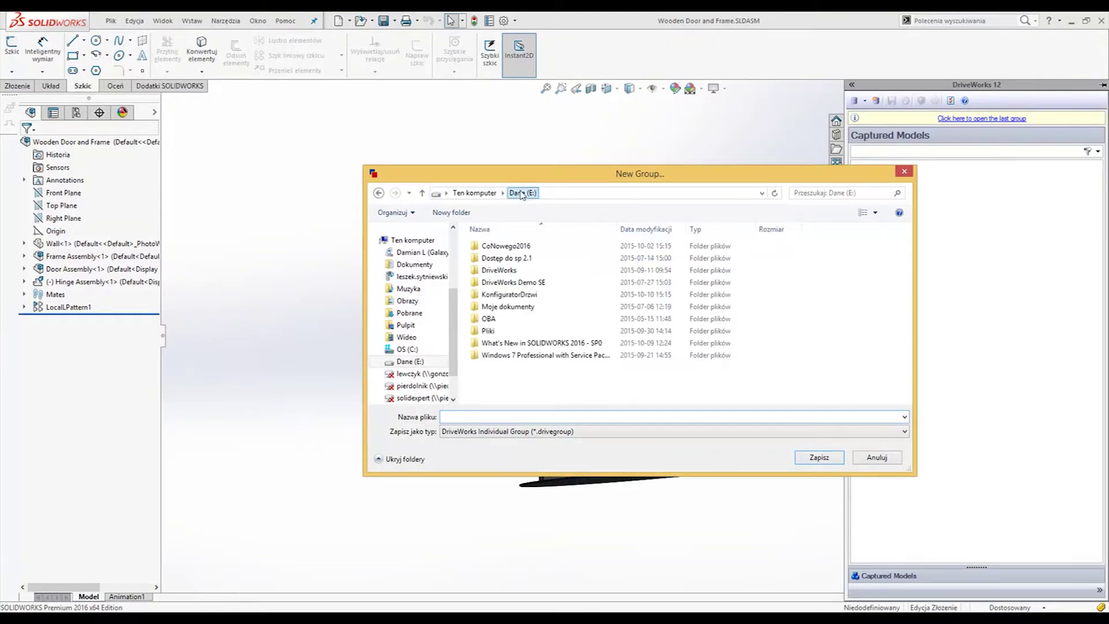
double_click(509, 294)
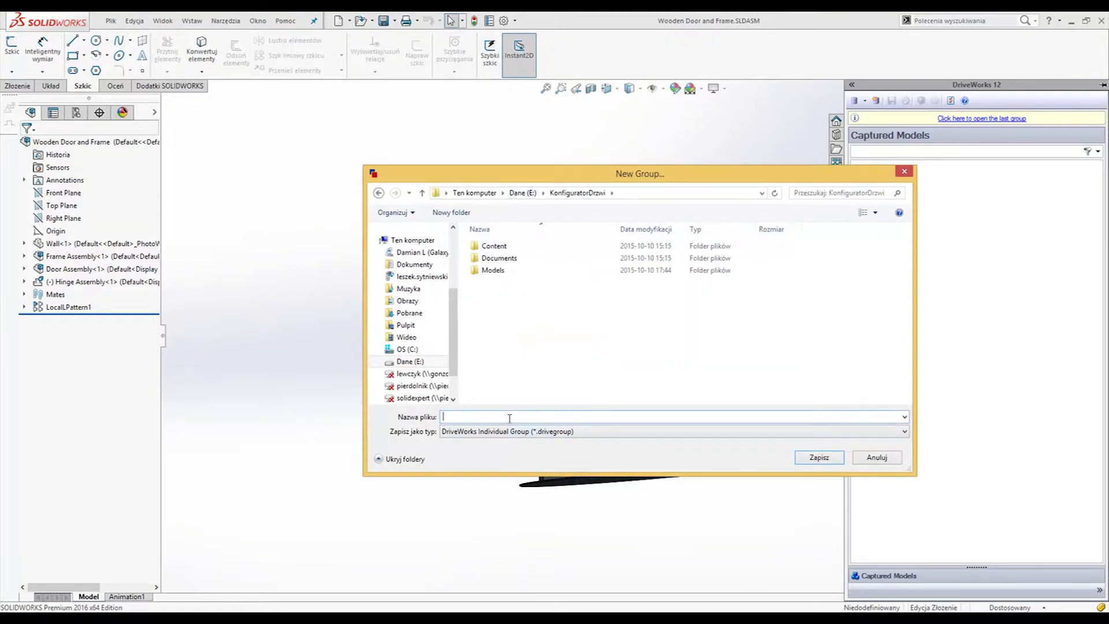
type("DrzwiDlaCiebie")
left_click(818, 458)
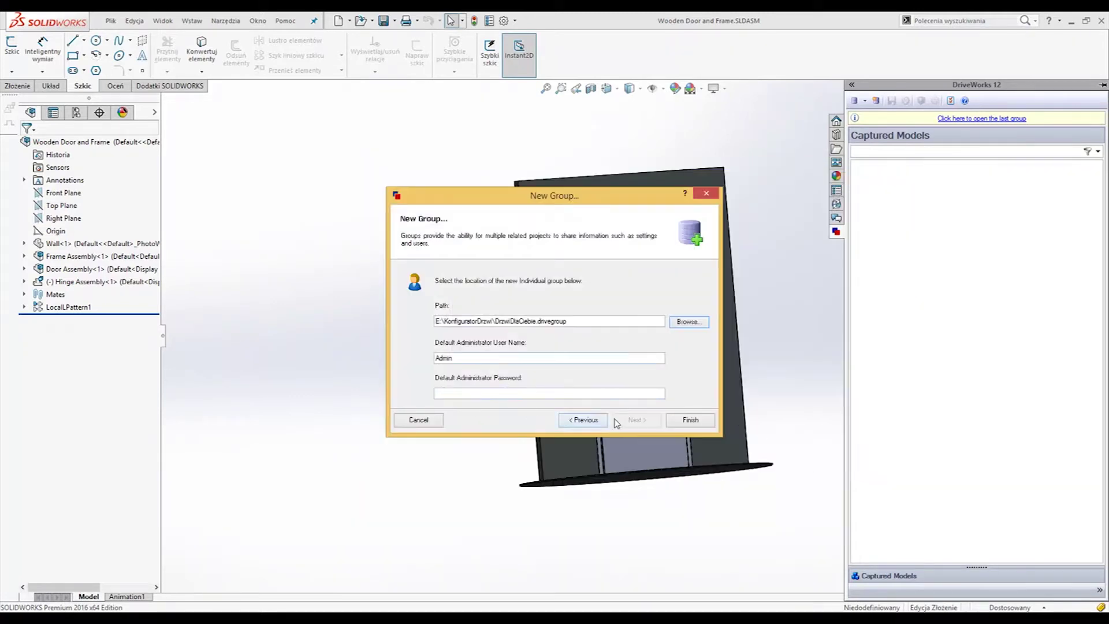
left_click(678, 422)
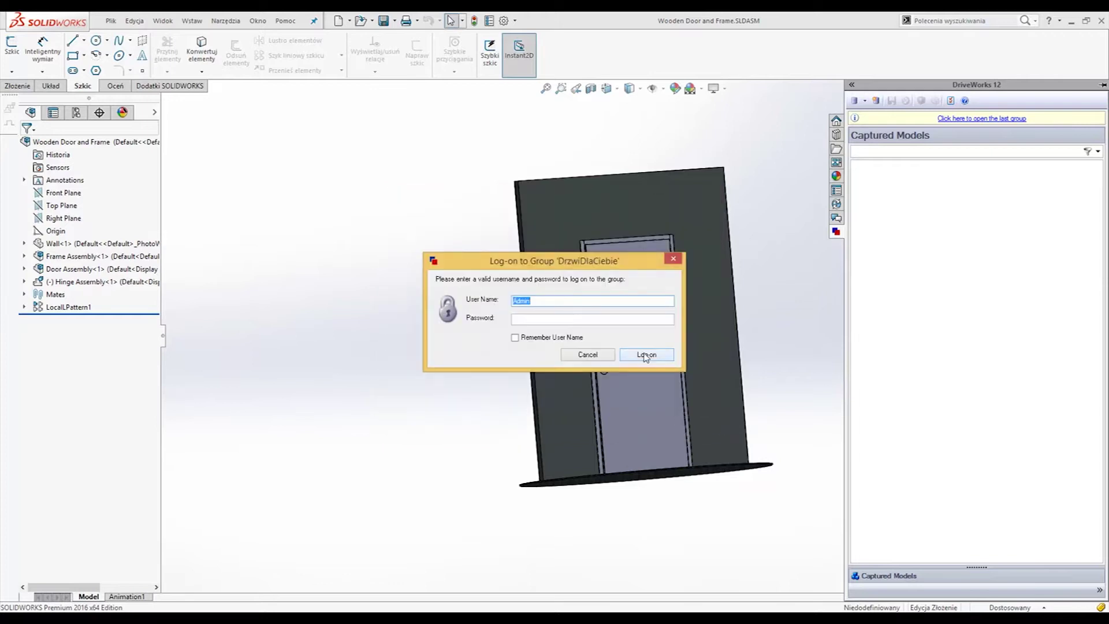
left_click(646, 356)
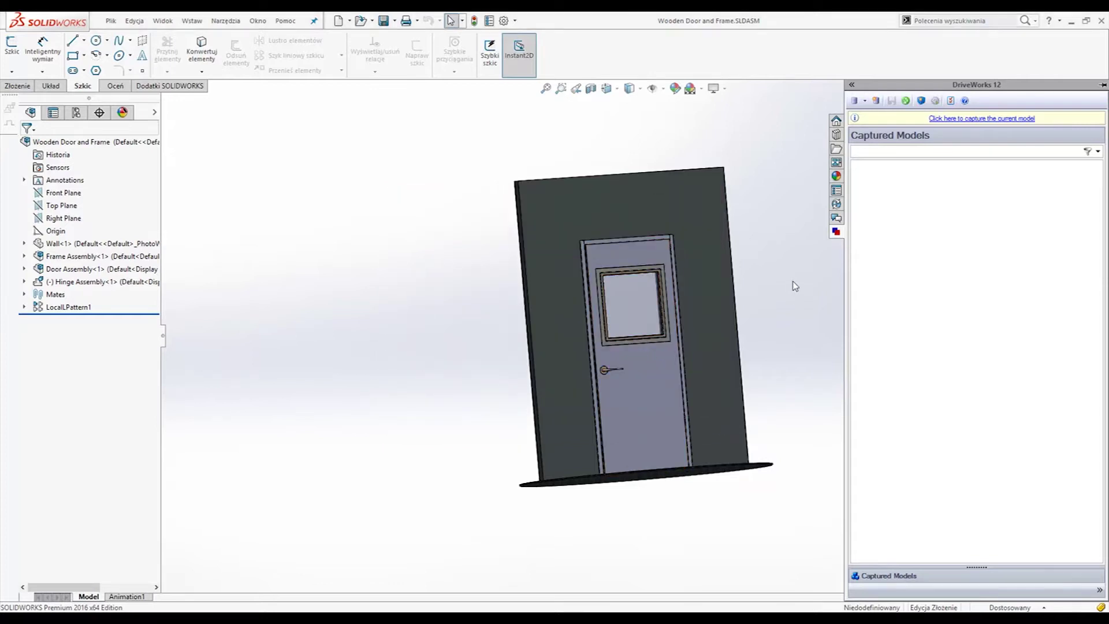
Capture the current door assembly in DriveWorks and mark the Wall part as captured
left_click(794, 286)
left_click(1100, 232)
left_click(974, 119)
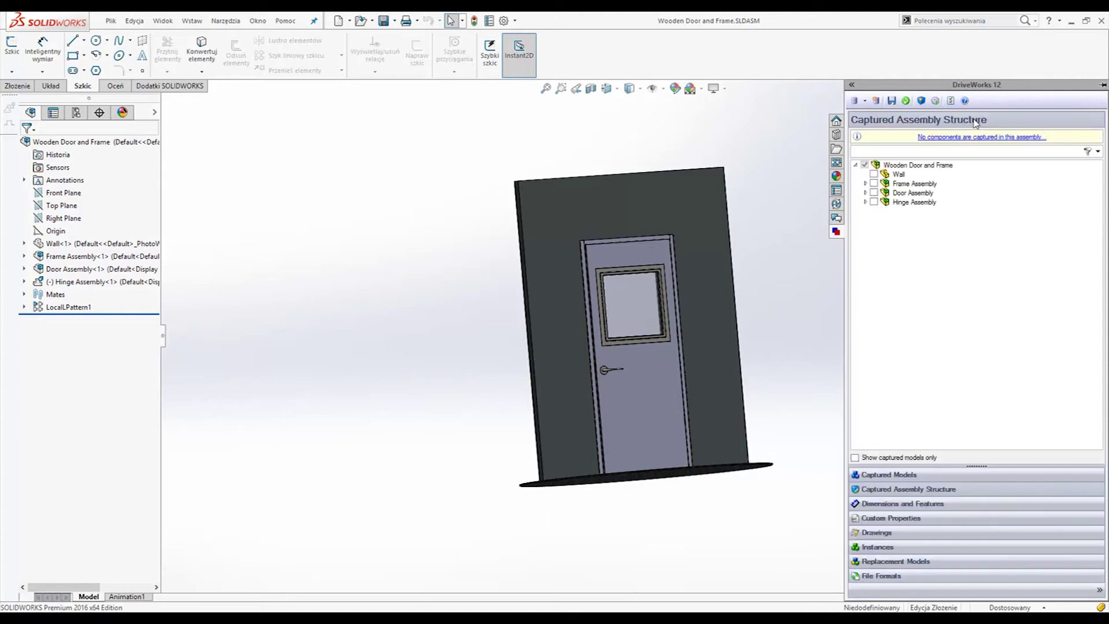
left_click(855, 164)
left_click(874, 175)
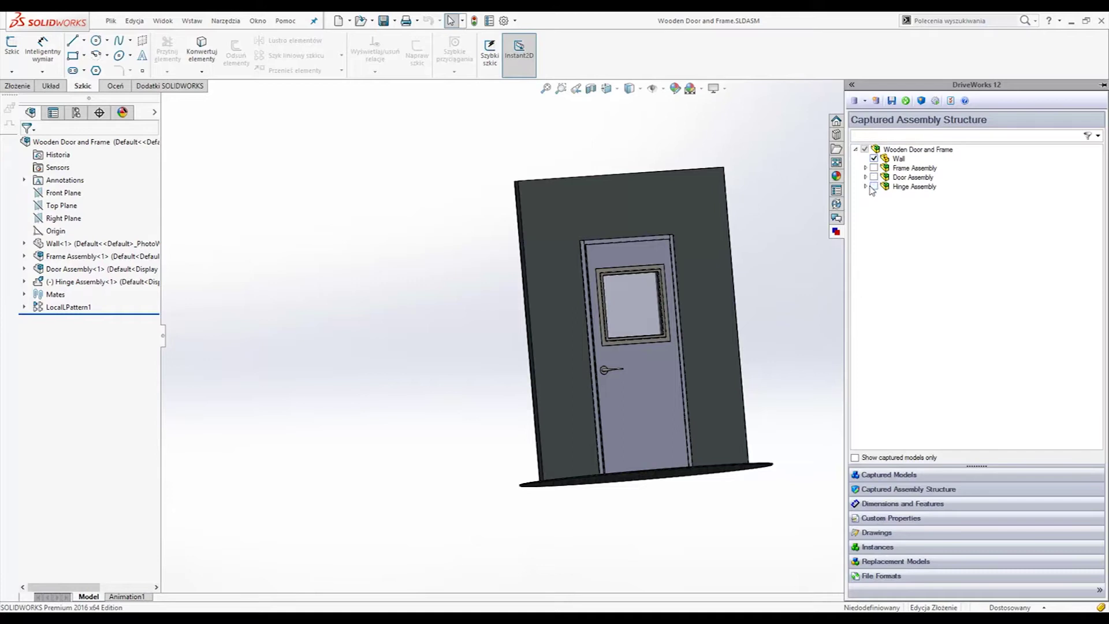
Expand the subassemblies and capture Door Assembly with its parts, Hinge Assembly and Hinge Front
left_click(865, 168)
left_click(865, 196)
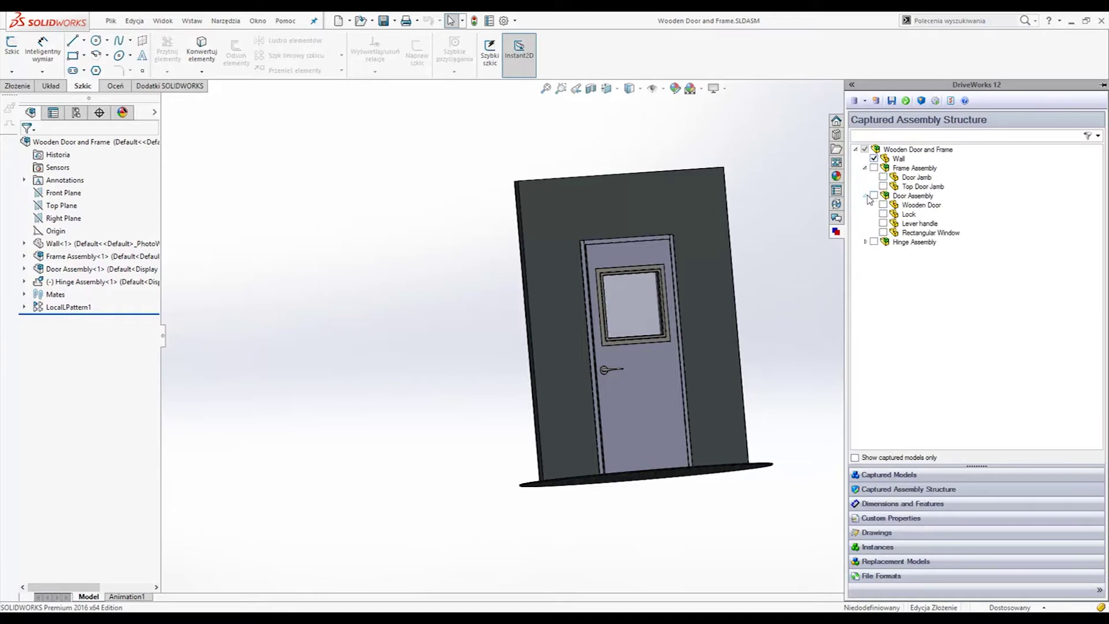
left_click(865, 242)
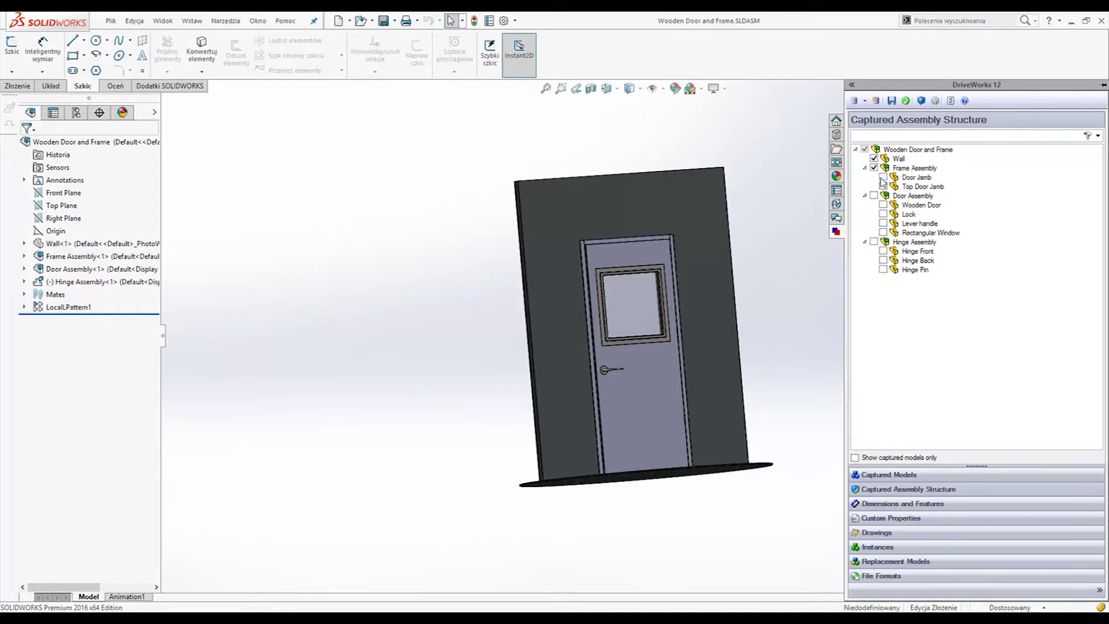
left_click(873, 196)
left_click(874, 242)
left_click(882, 251)
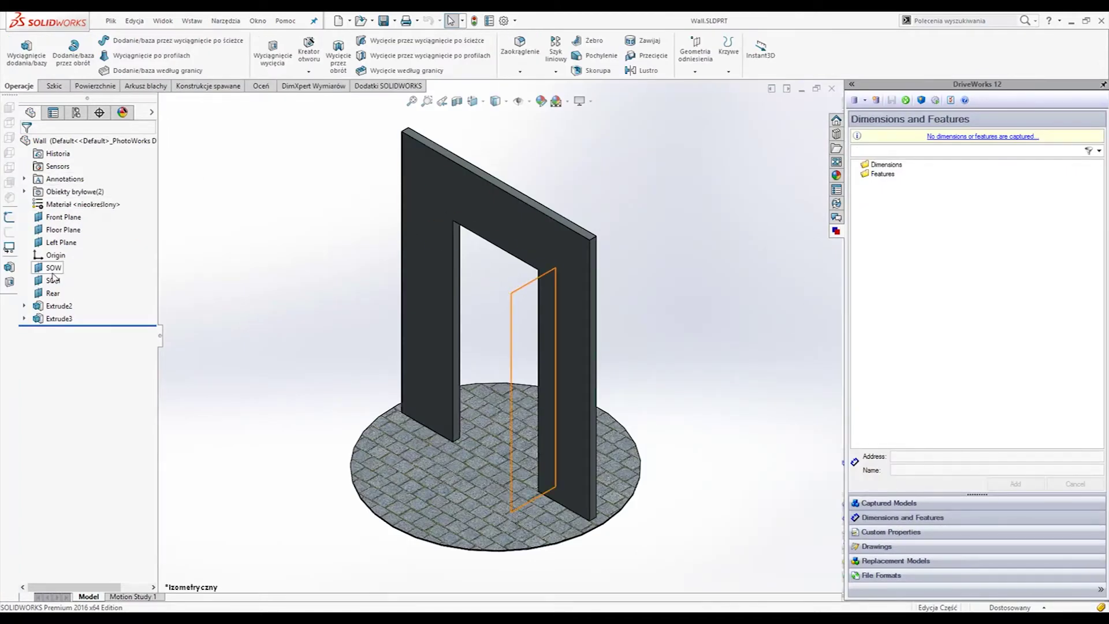
Capture the wall's 996 door width dimension as SzerokośćDrzwi
left_click(54, 267)
left_click(461, 380)
left_click(910, 468)
type("SzerokośćDrzwi")
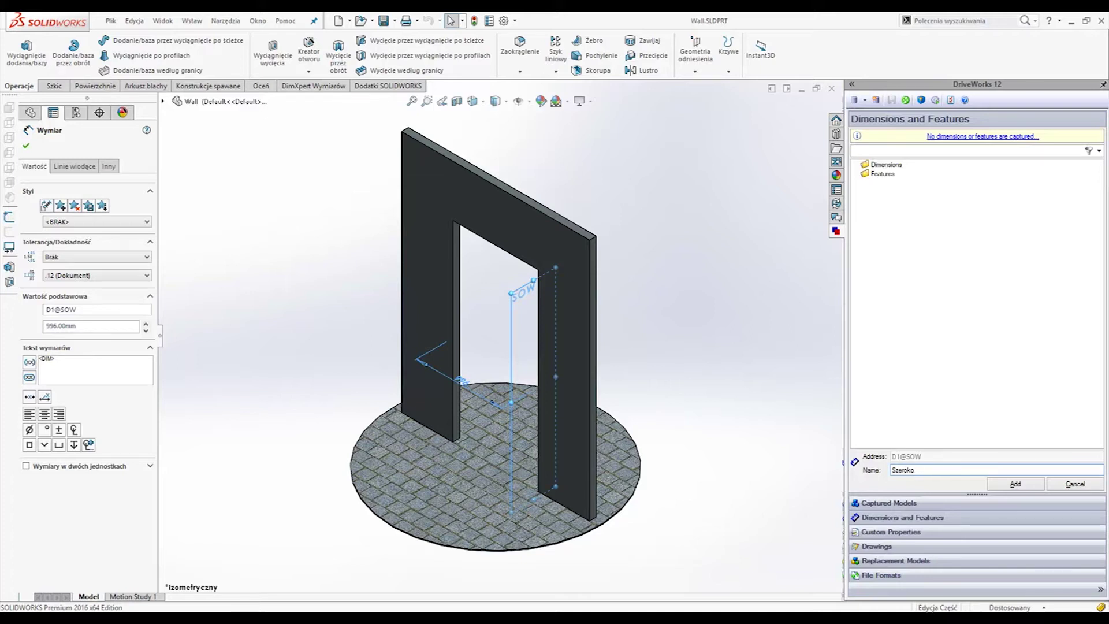
left_click(1010, 484)
Capture the wall's 2240 door height dimension as WysokośćDrzwi
left_click(26, 146)
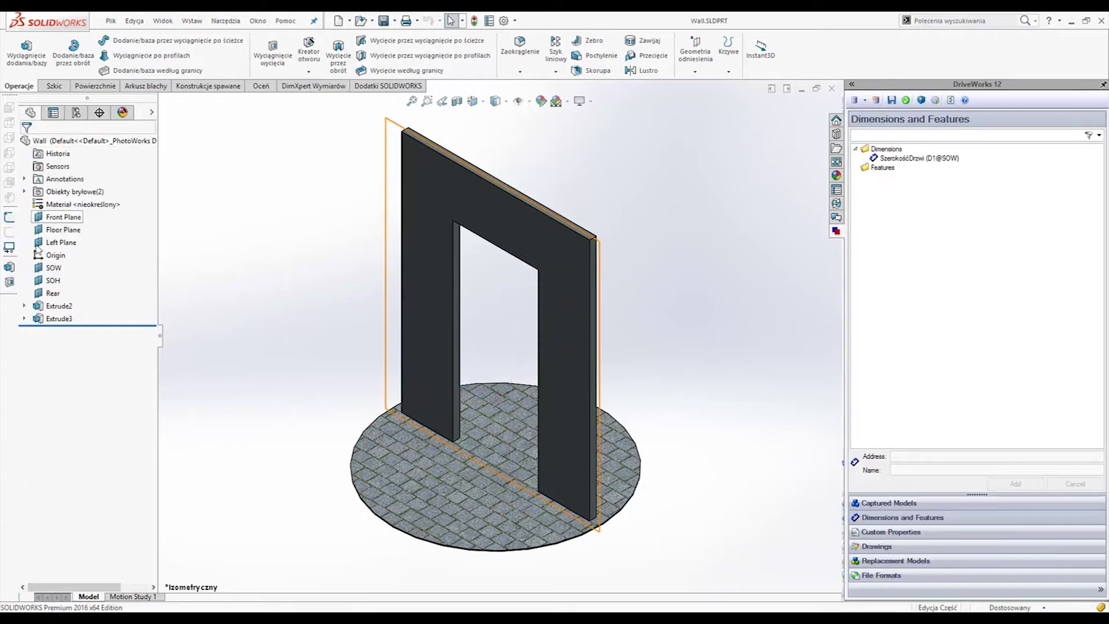
left_click(41, 282)
left_click(495, 373)
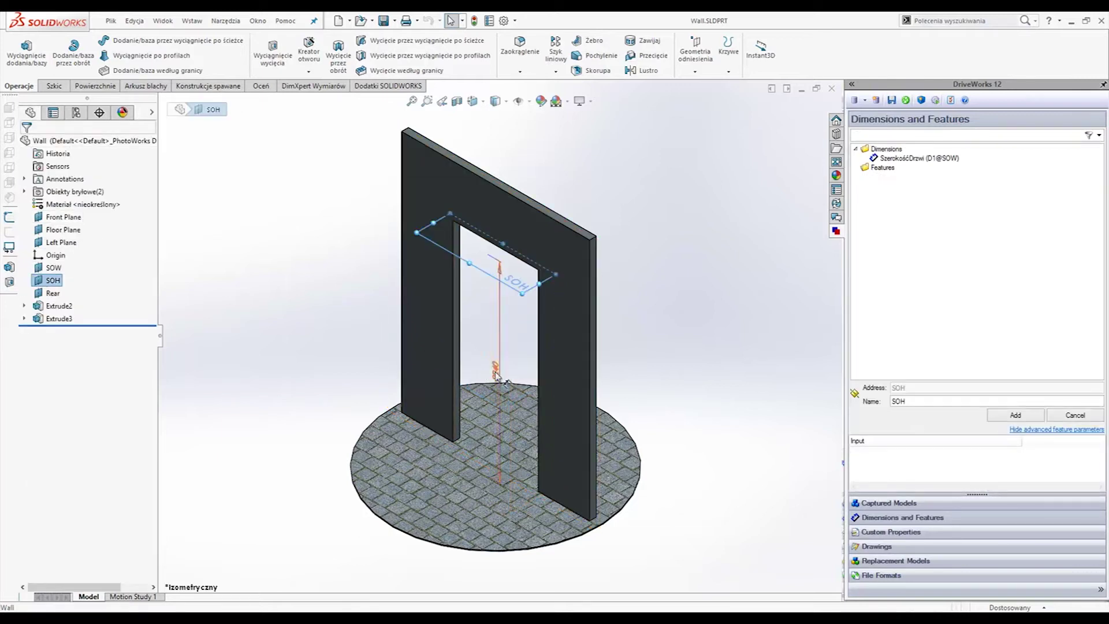
type("WysokośćDrzwi")
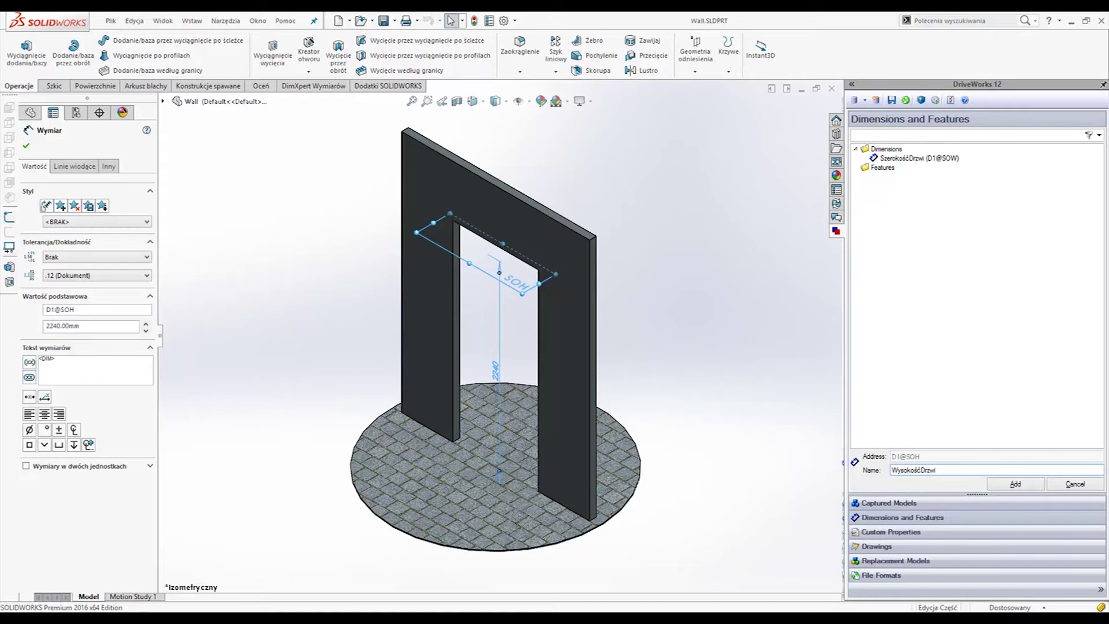
left_click(994, 481)
Capture the floor's 2400 dimension in DriveWorks
double_click(426, 512)
left_click(335, 549)
left_click(899, 471)
type("WymiarPodłoża")
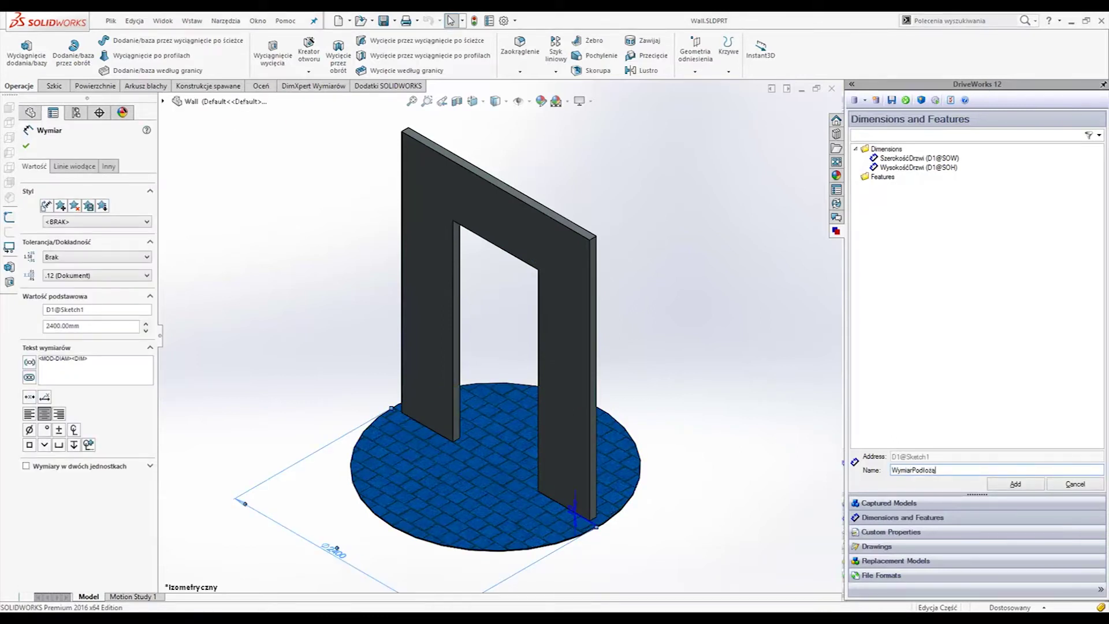
left_click(1017, 484)
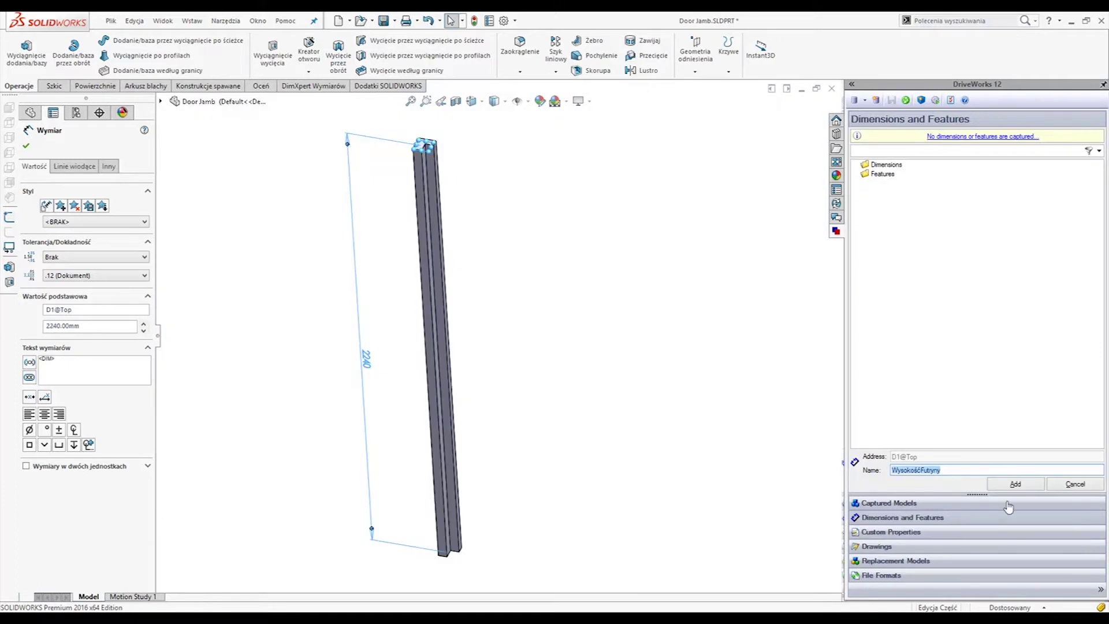
Add jamb dimensions WysokośćFutryny (2240) and SzerokośćFutryny (916), saving the Door Jamb part
left_click(1008, 483)
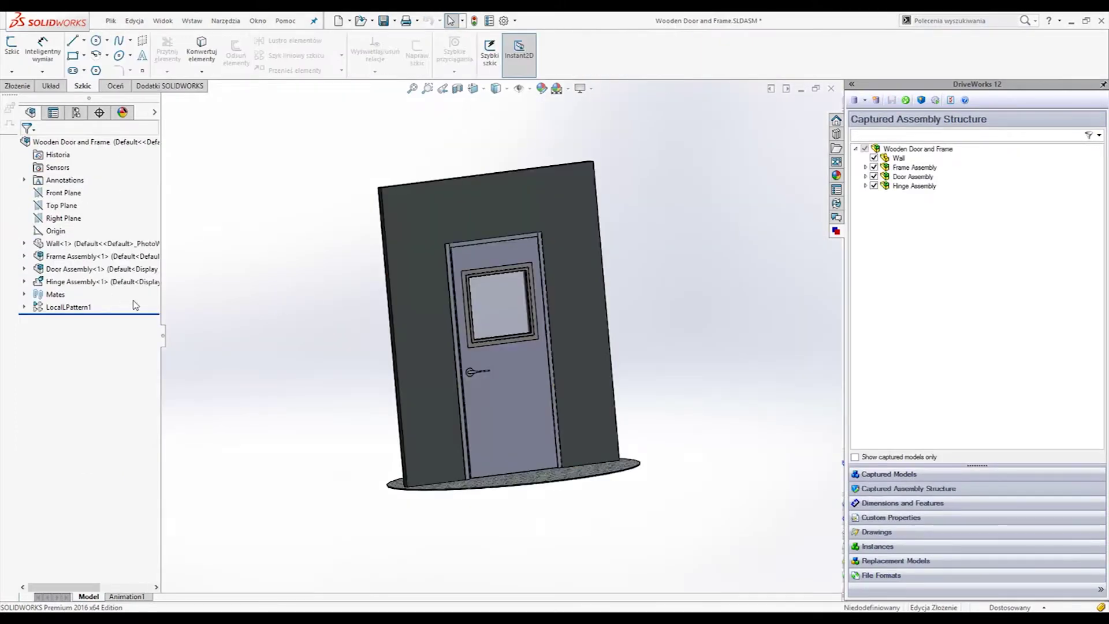
left_click(865, 166)
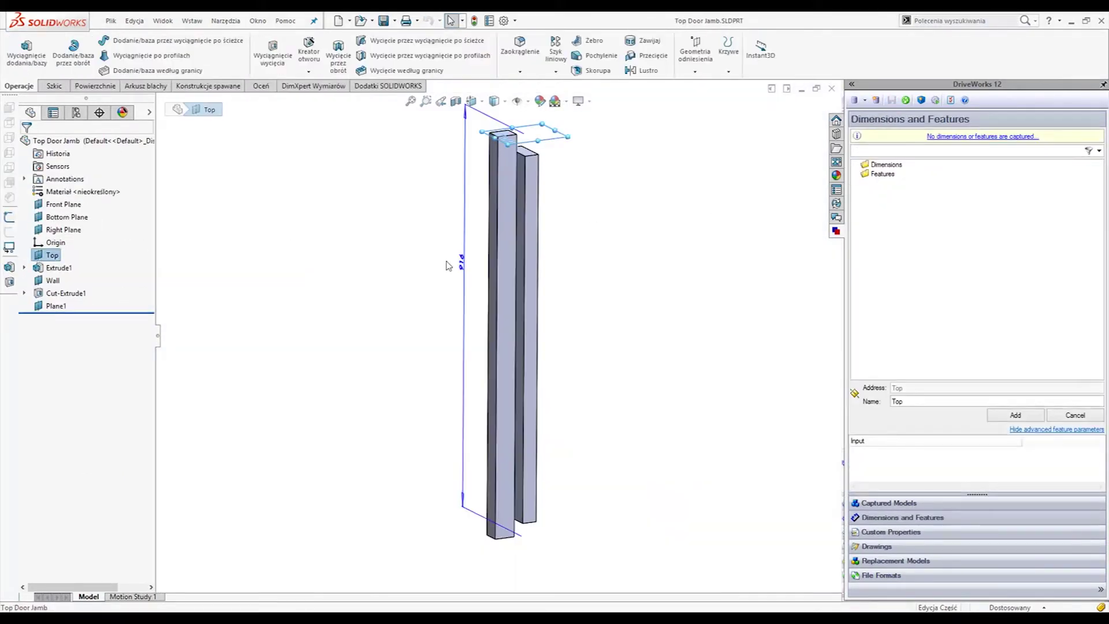
type("WysokośćFutryny")
left_click(901, 470)
key("BackSpace")
key("BackSpace")
key("BackSpace")
type("Szer")
left_click(1002, 486)
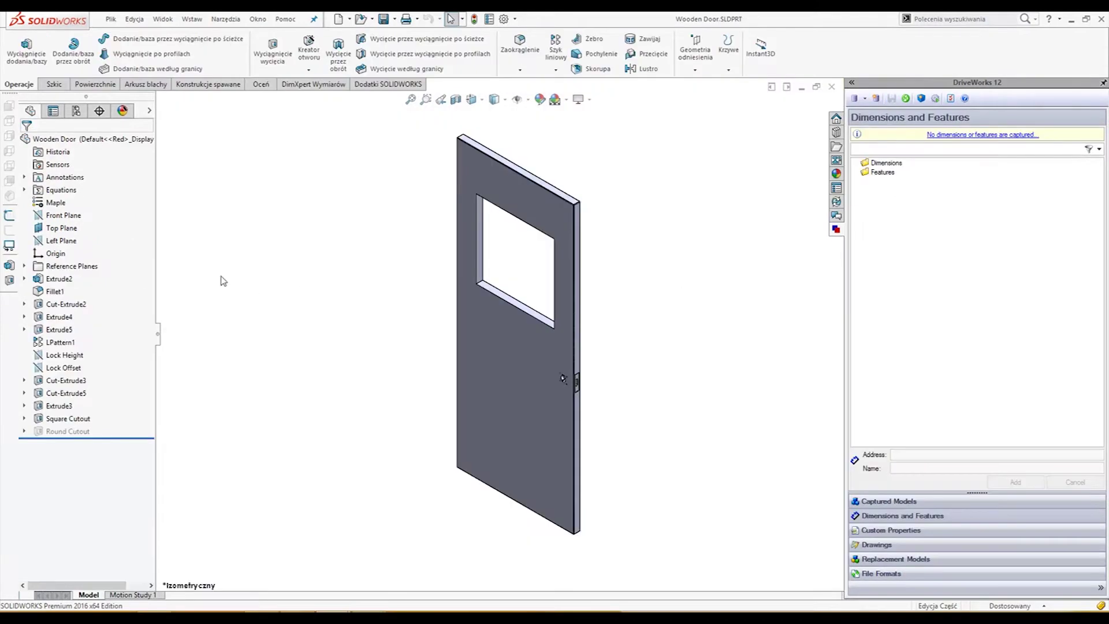
Capture the door leaf's 2195 height and 900 width as WysokośćSkrzydła and SzerokośćSkrzydła
left_click(24, 266)
left_click(58, 278)
left_click(427, 281)
left_click(924, 469)
type("WysokośćSkrzydł")
key("Return")
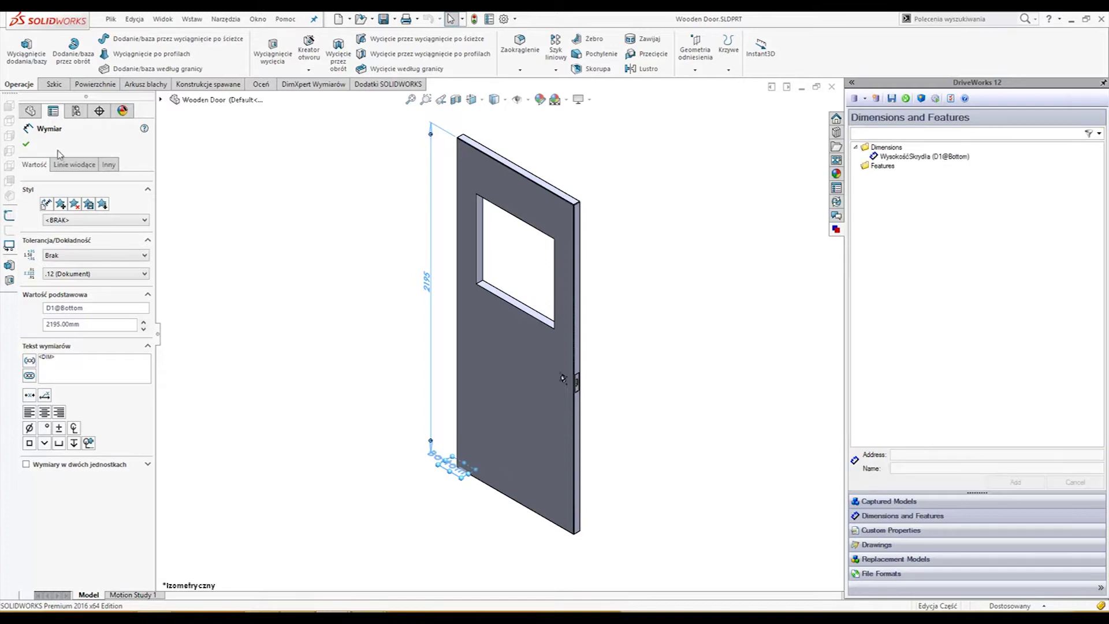
left_click(161, 100)
left_click(61, 291)
left_click(553, 122)
type("SzerokośćSkrzydła")
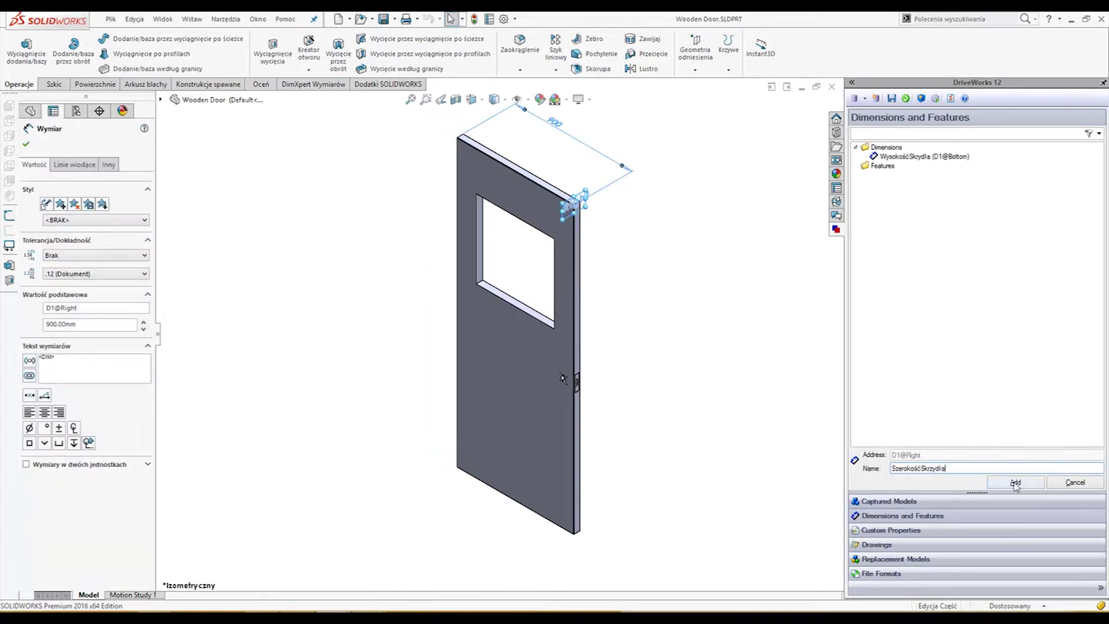
left_click(1015, 482)
Capture the Square Cutout window's height and 600 width as WysokośćOkna and SzerokośćOkna
left_click(26, 144)
left_click(64, 520)
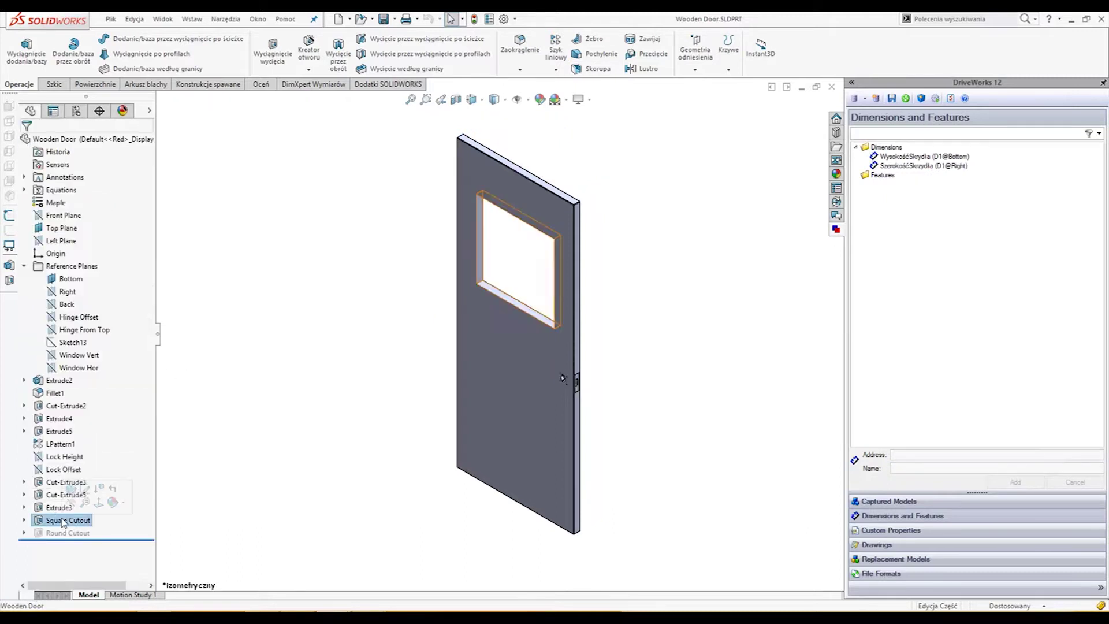
double_click(63, 520)
left_click(432, 214)
type("WysokośćOkna")
left_click(1015, 482)
left_click(508, 125)
type("SzerokośćOkna")
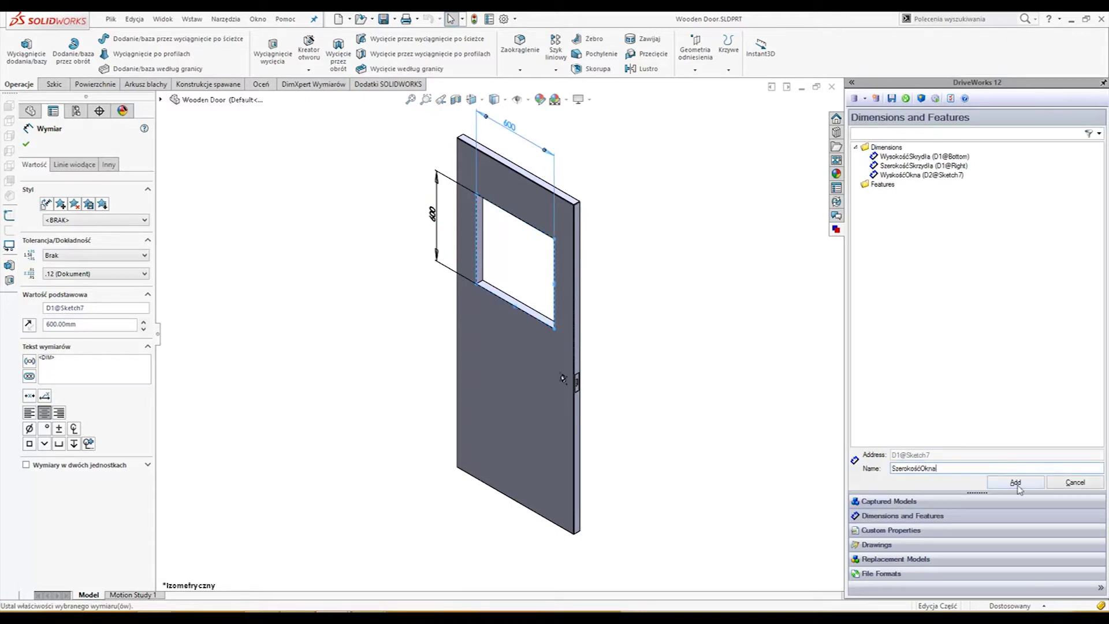
left_click(1015, 483)
Capture the Round Cutout's 700 diameter as PromieńOkna
left_click(26, 144)
left_click(24, 545)
left_click(71, 558)
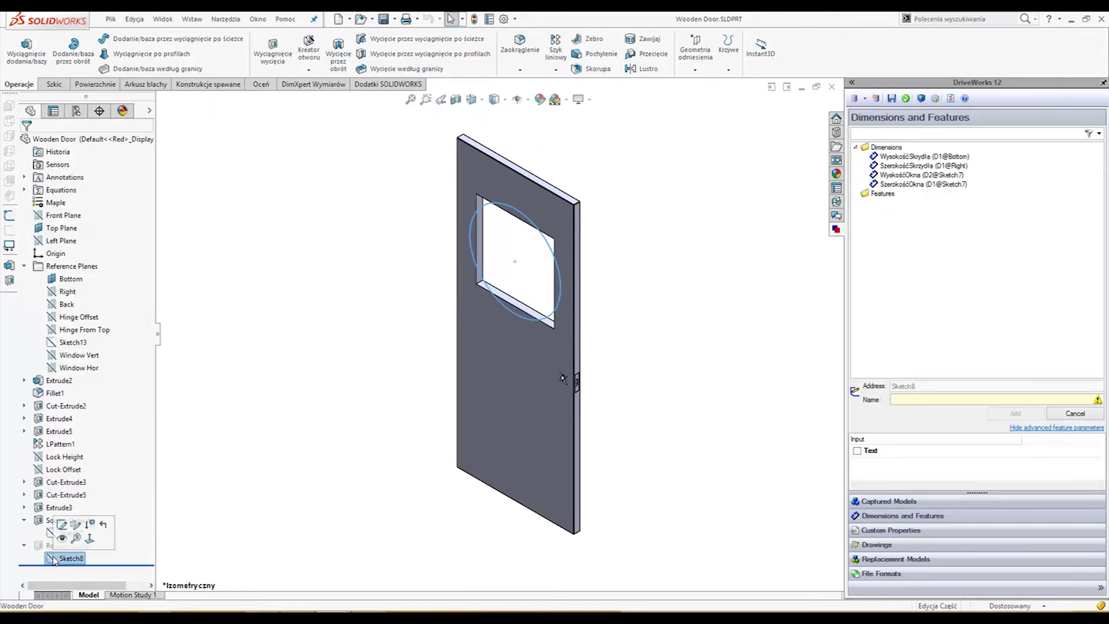
left_click(483, 243)
type("PromieńOkna")
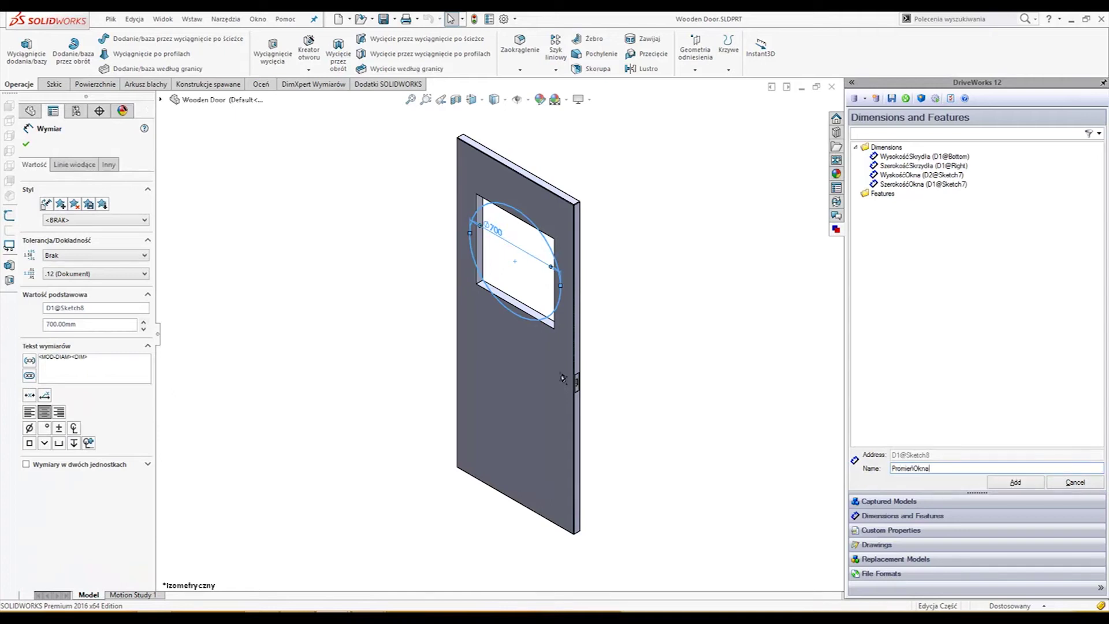
left_click(1015, 482)
Capture the Rectangular Window frame's 590 height and 590 width as WysokośćRamyOkna and SzerokośćRamyOkna
left_click(302, 212)
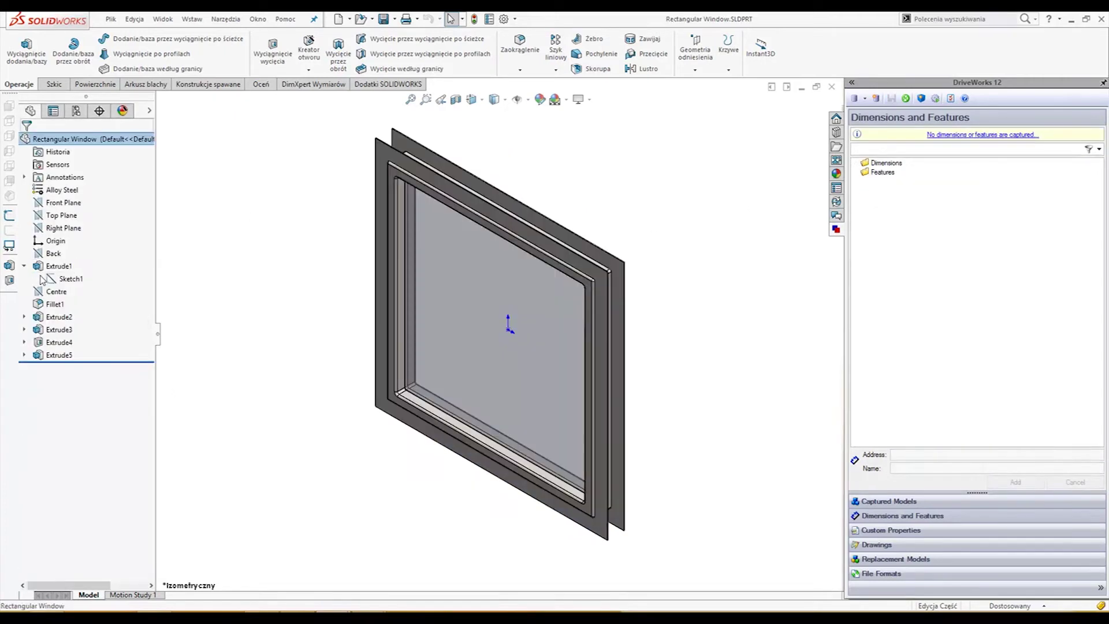
left_click(345, 229)
type("Wysokość")
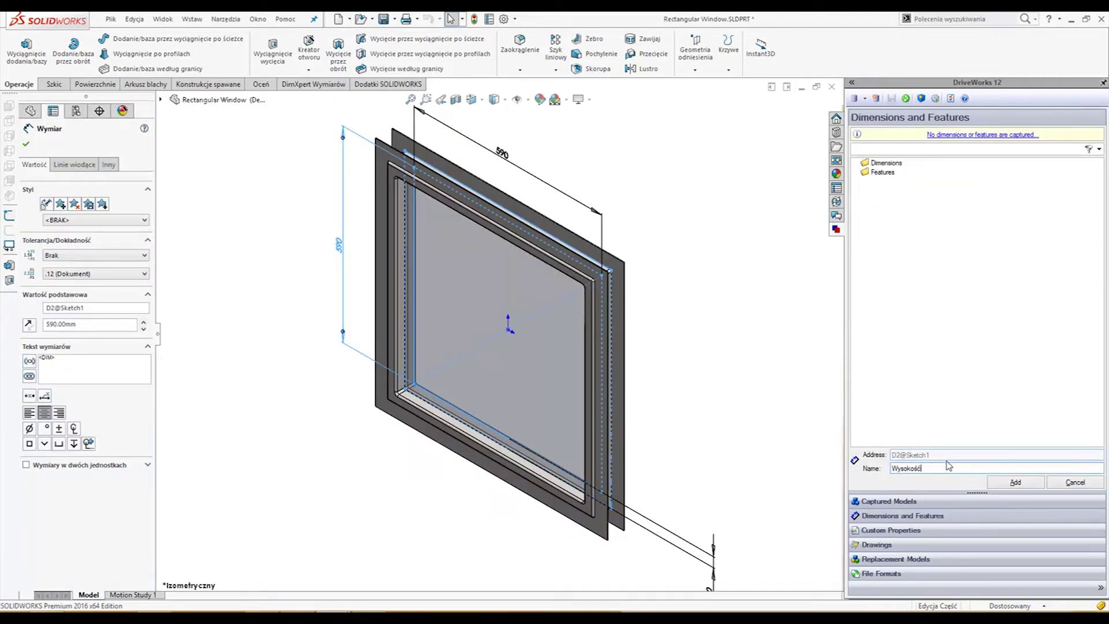
type("Okna")
left_click(1015, 482)
left_click(502, 153)
type("Szeroko")
left_click(1016, 482)
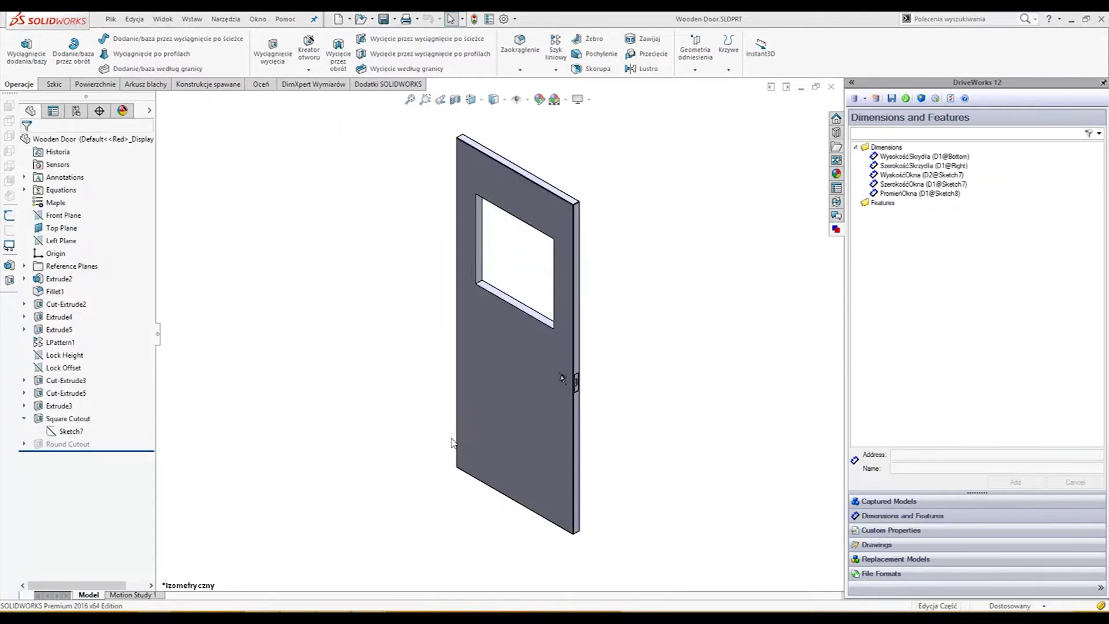
Capture the Square Cutout feature as OknoProstokątne and Round Cutout as OknoOkragle
left_click(65, 418)
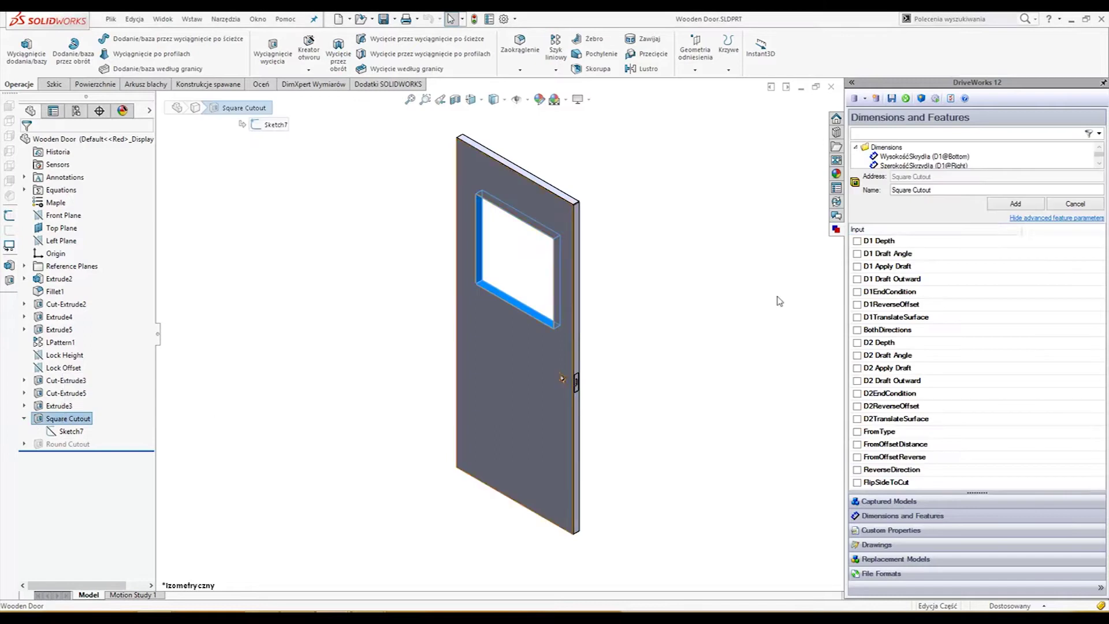
type("OknoProstokątne")
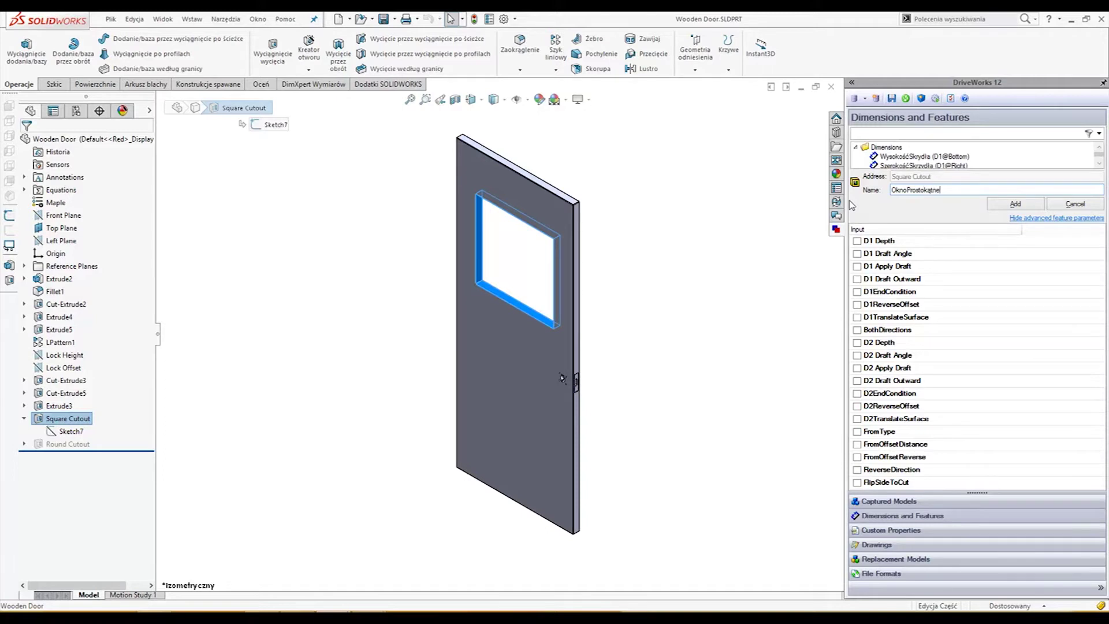
left_click(1018, 203)
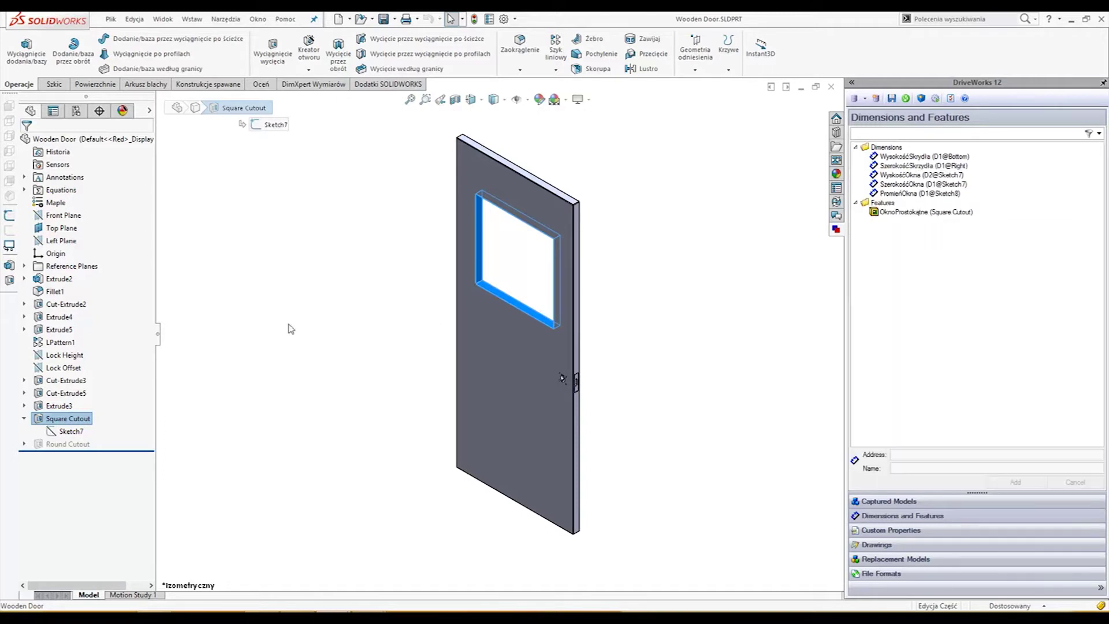
left_click(58, 443)
type("OknoOkragle")
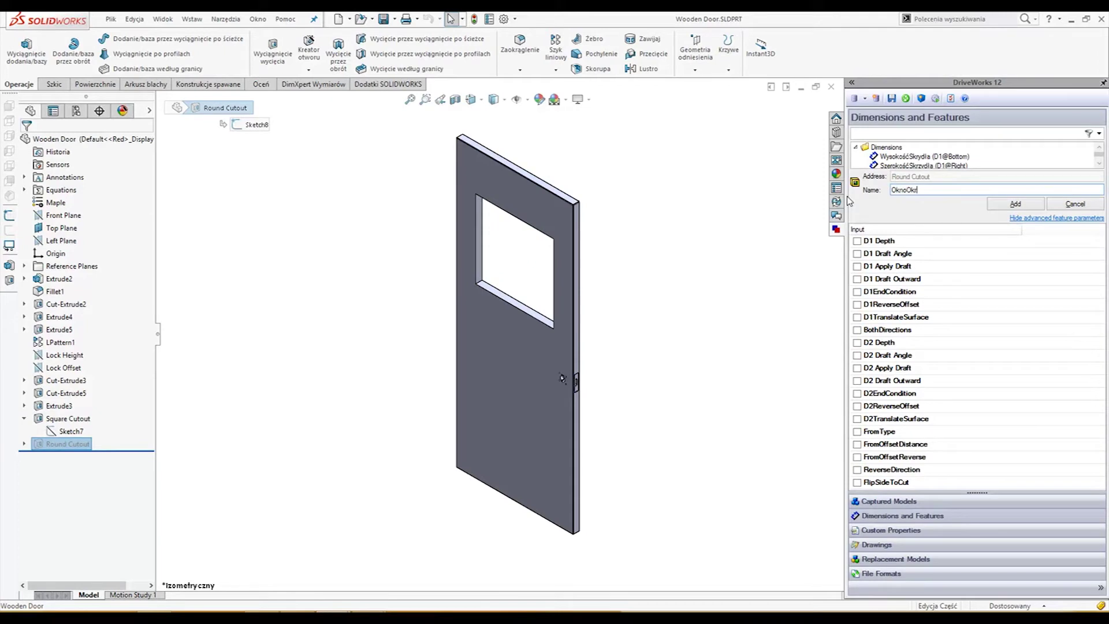
left_click(1011, 206)
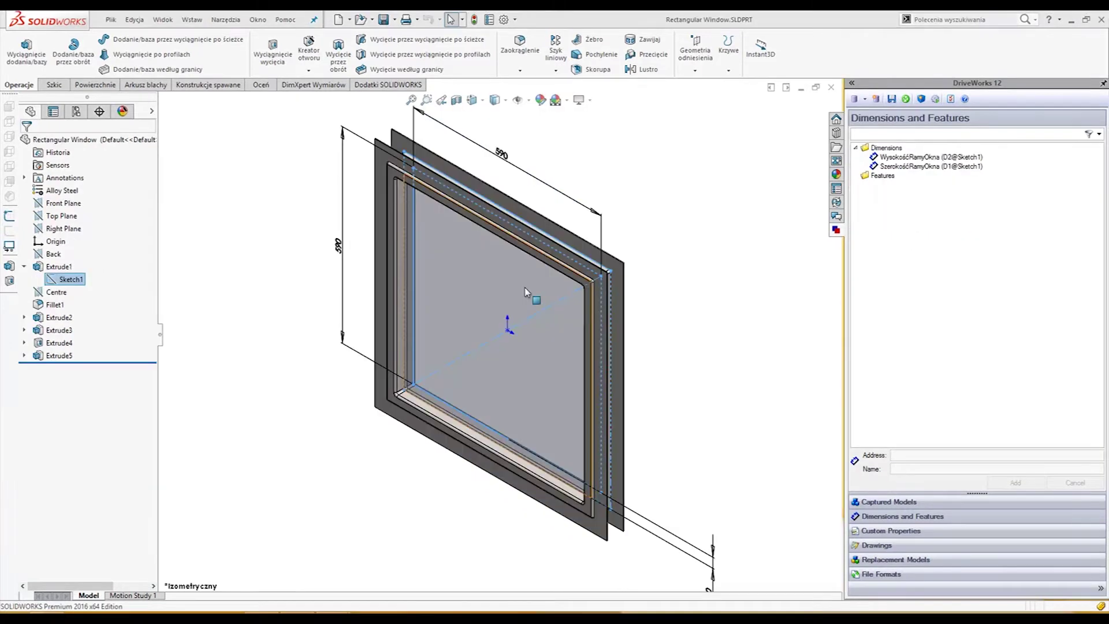
Open the Circular Window.SLDPRT part and show its DriveWorks dimensions and features
left_click(372, 21)
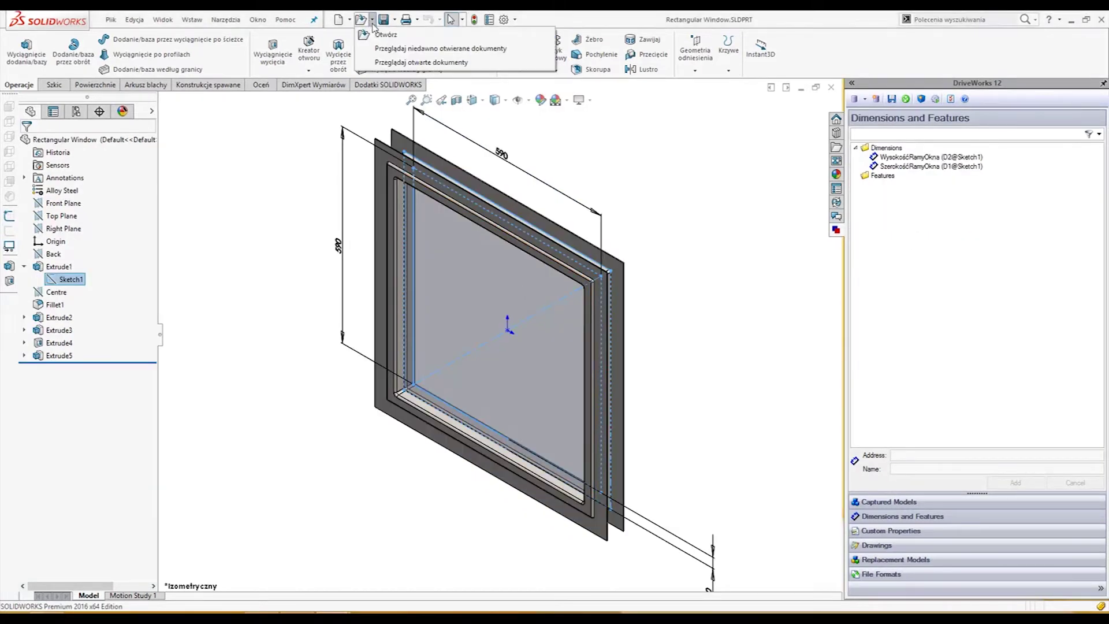
left_click(382, 33)
left_click(516, 232)
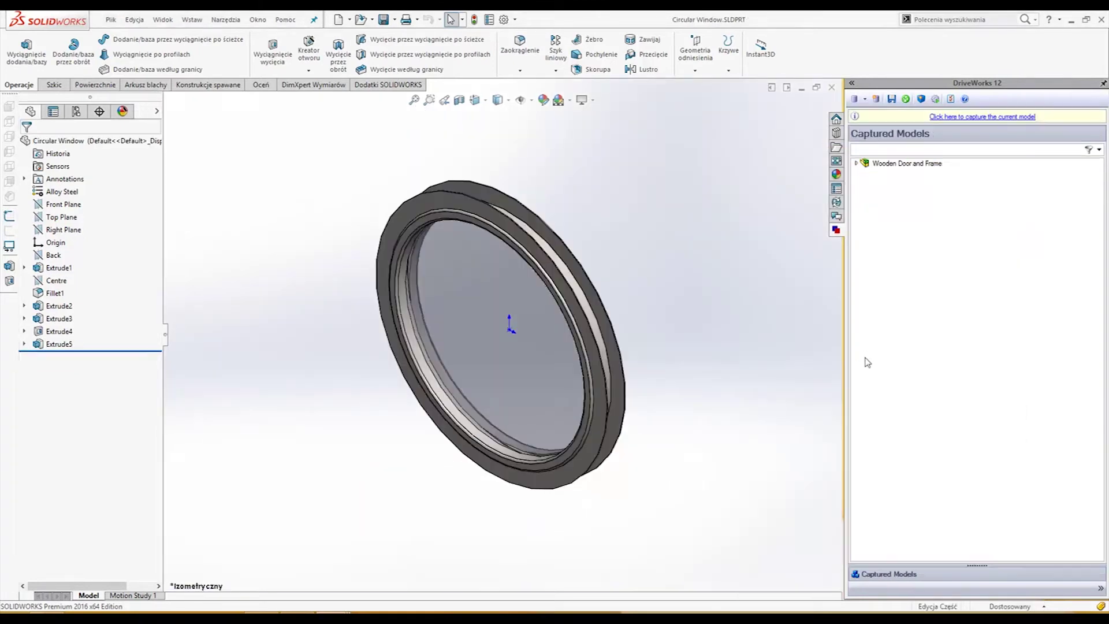
left_click(956, 118)
Capture Sketch1's Ø600 diameter as PromieńRamyOkna and clear the selection
left_click(53, 255)
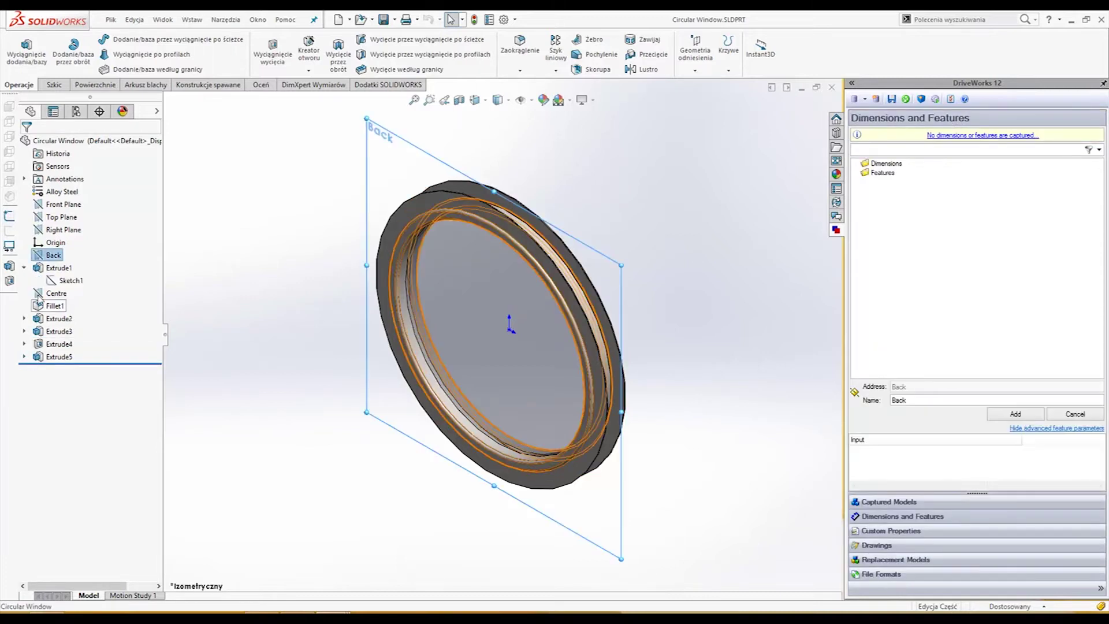
left_click(63, 281)
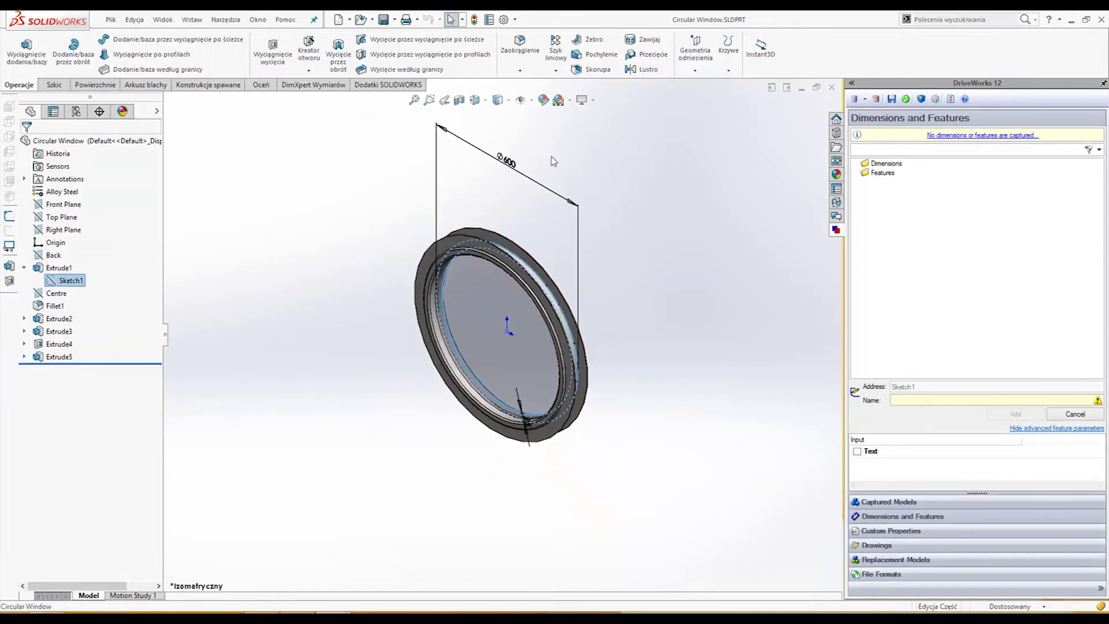
left_click(521, 169)
left_click(925, 468)
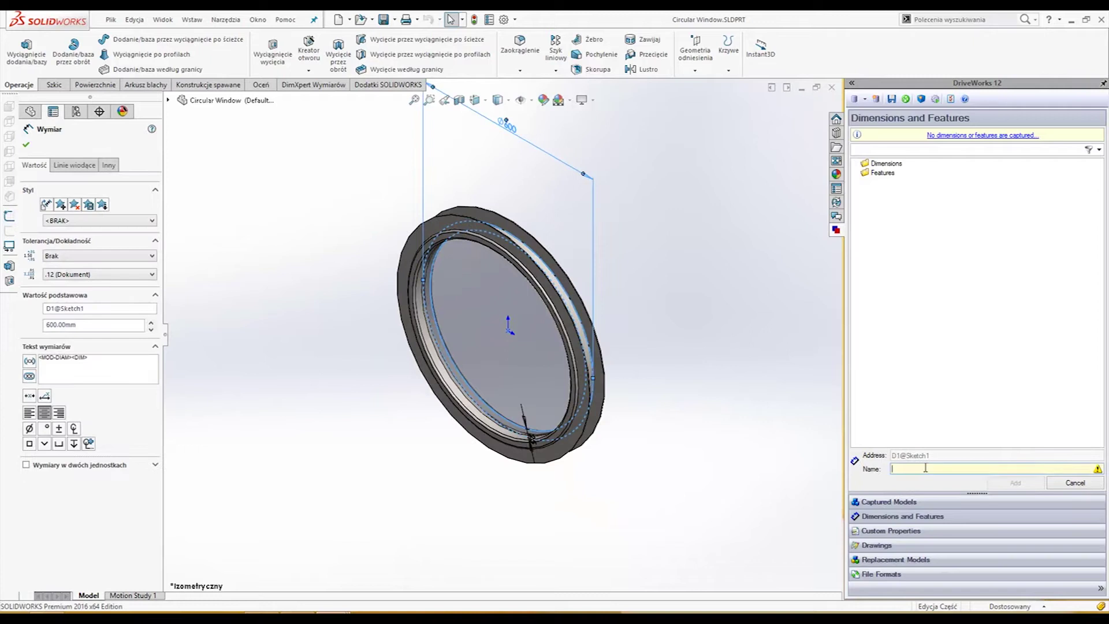
type("PromieńRamyOkna")
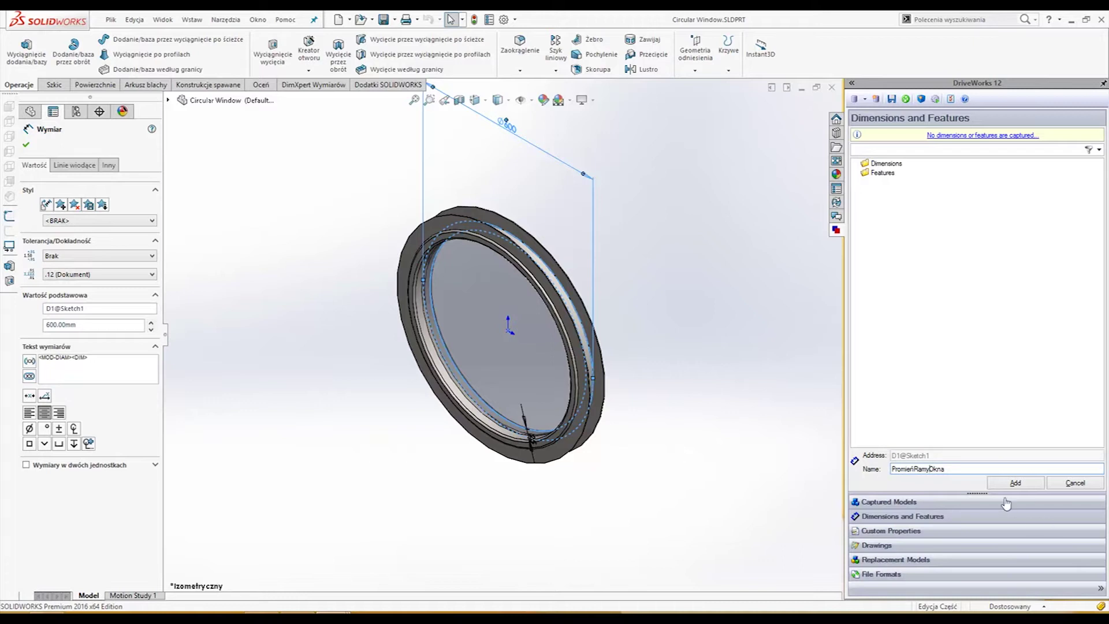
left_click(1004, 487)
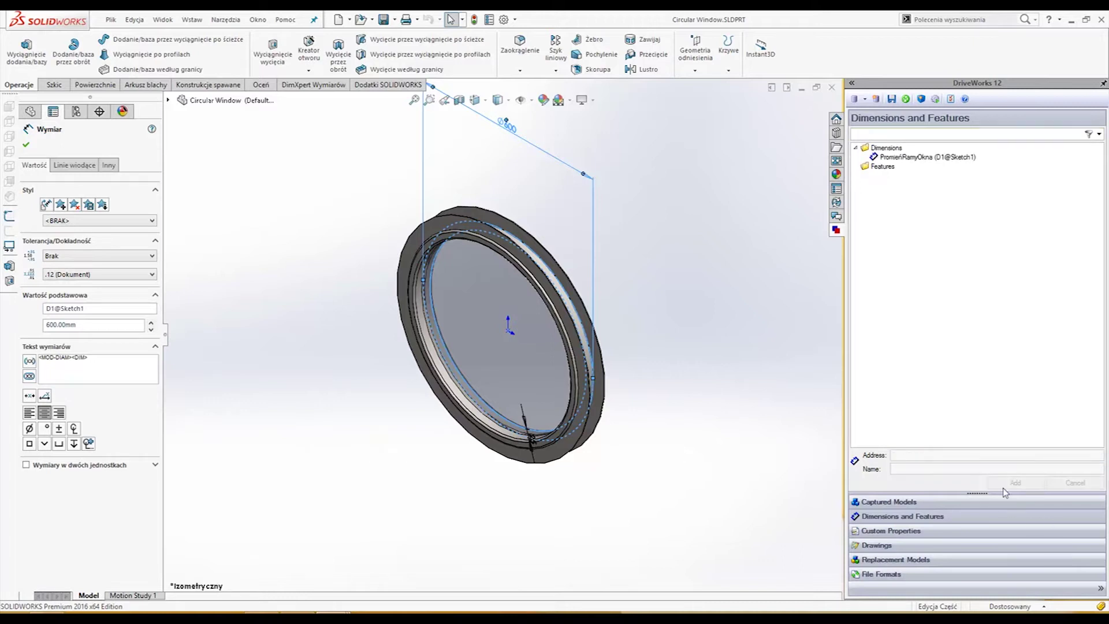
key("Escape")
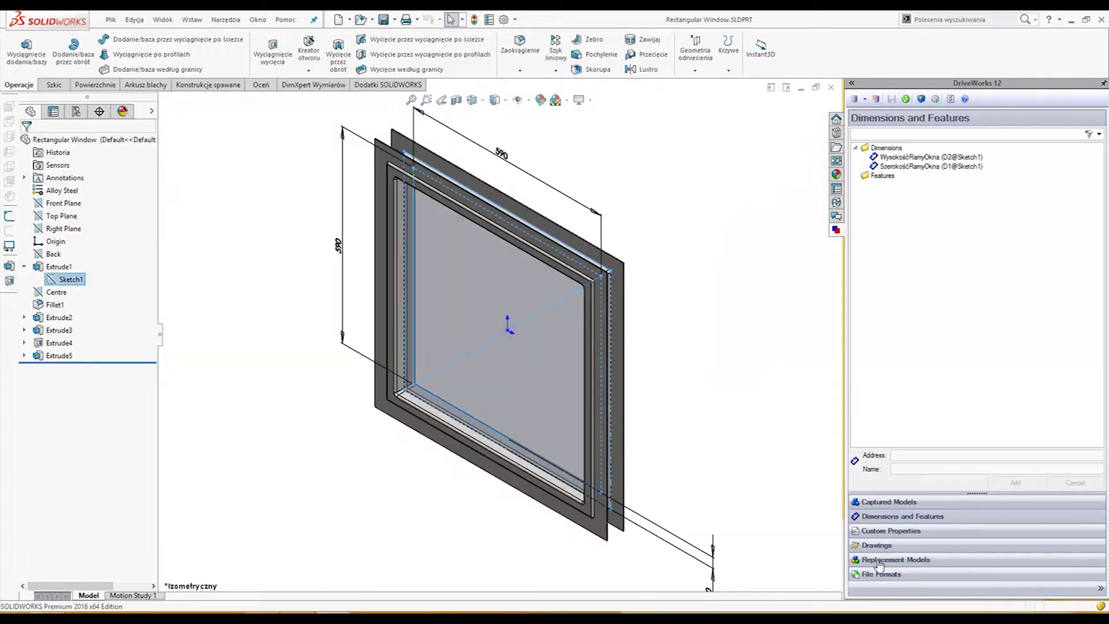
Add Circular Window.SLDPRT as a replacement model and save the DriveWorks capture settings
left_click(879, 559)
left_click(1014, 483)
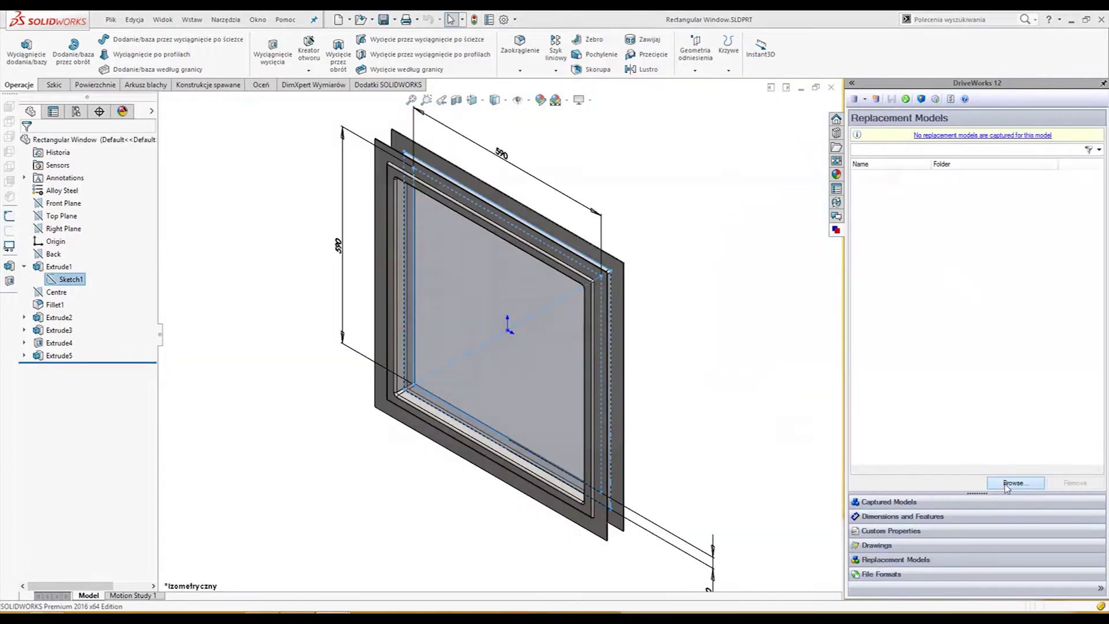
left_click(528, 257)
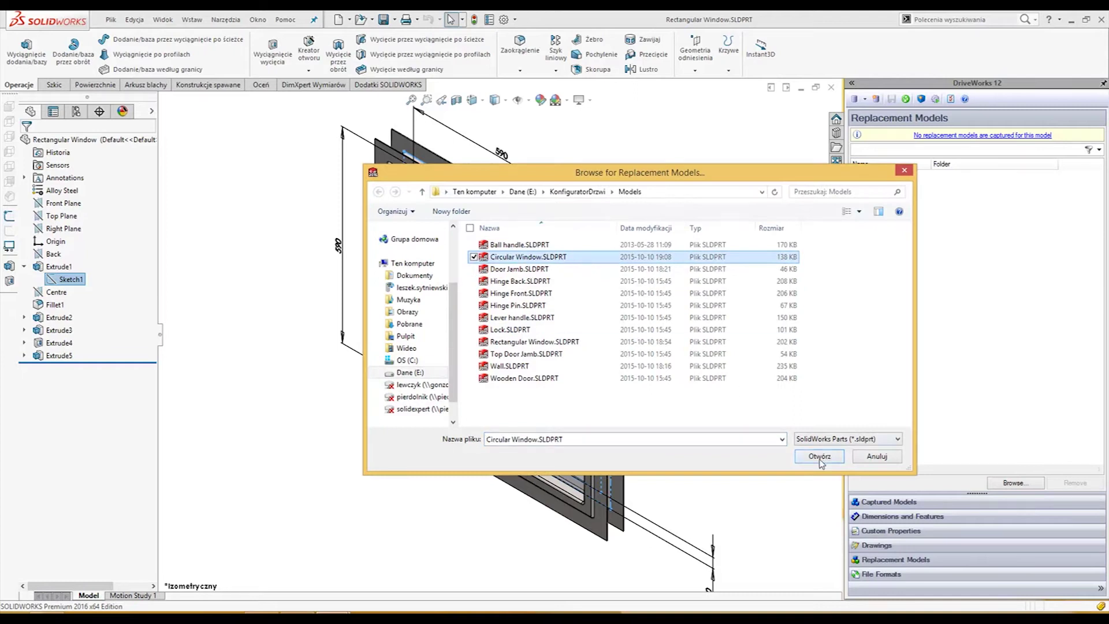
left_click(820, 456)
left_click(890, 100)
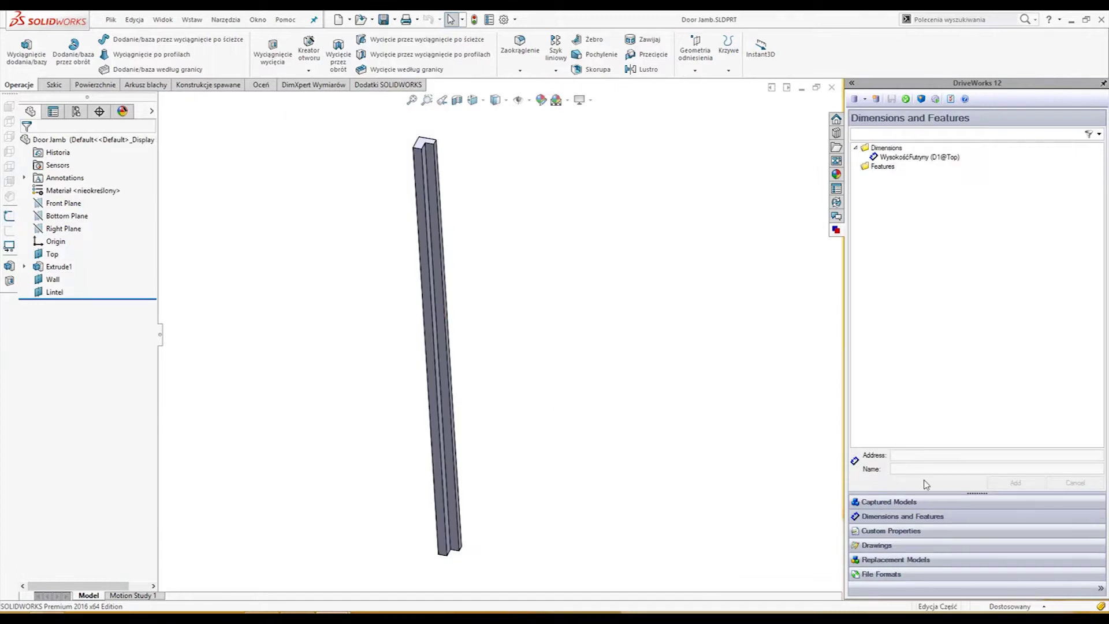
Add a captured DWColor custom property to the Door Jamb part, then close and save it
left_click(883, 531)
left_click(888, 474)
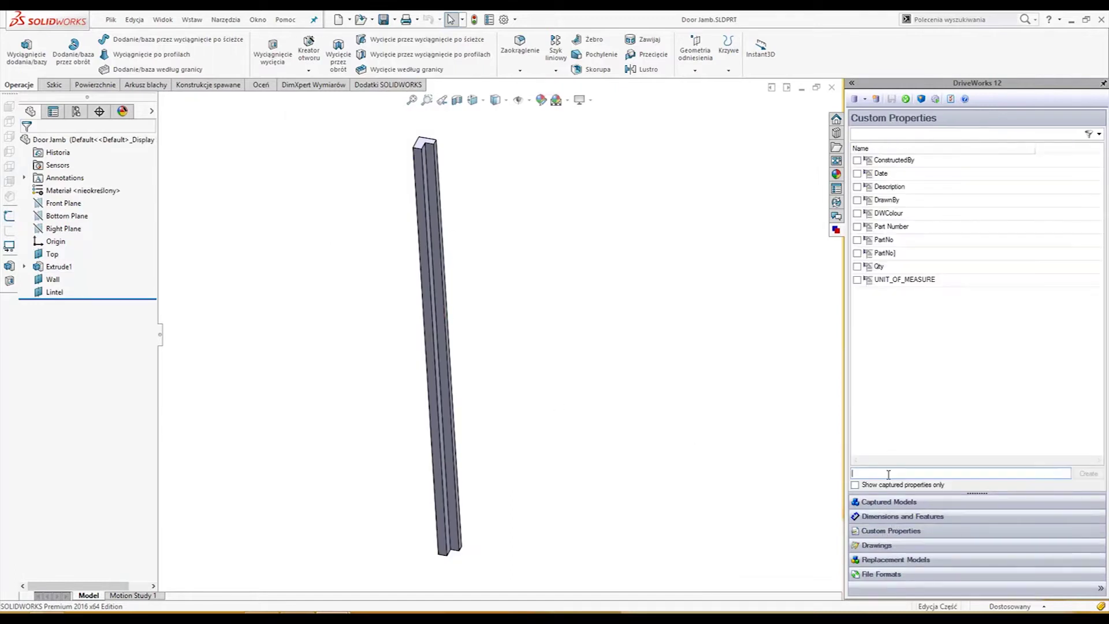
type("DW")
left_click(1088, 474)
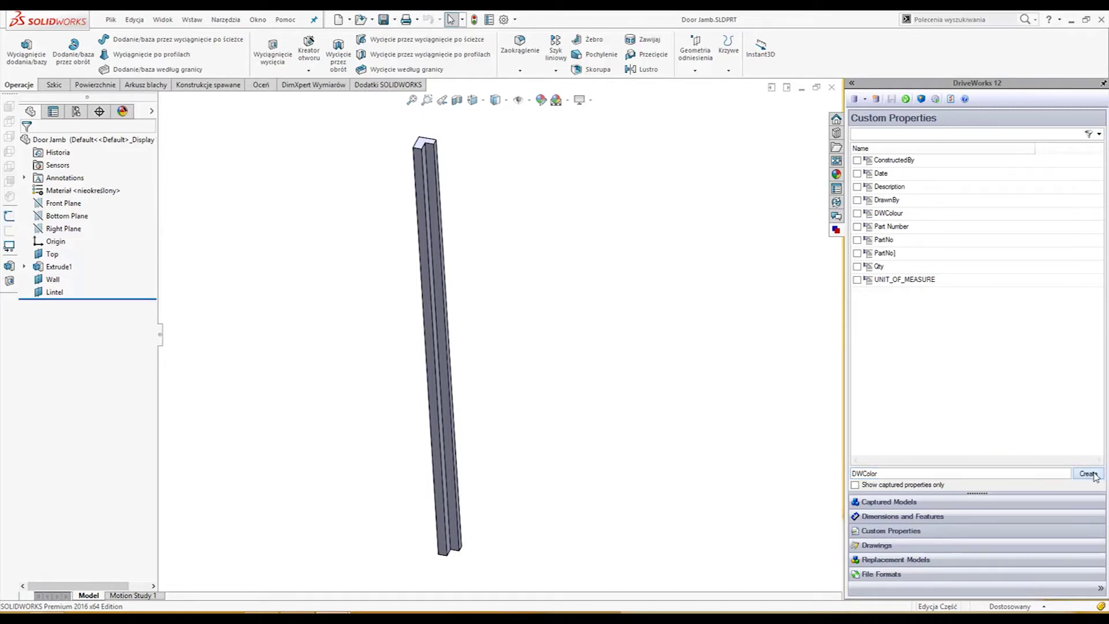
left_click(832, 87)
left_click(538, 316)
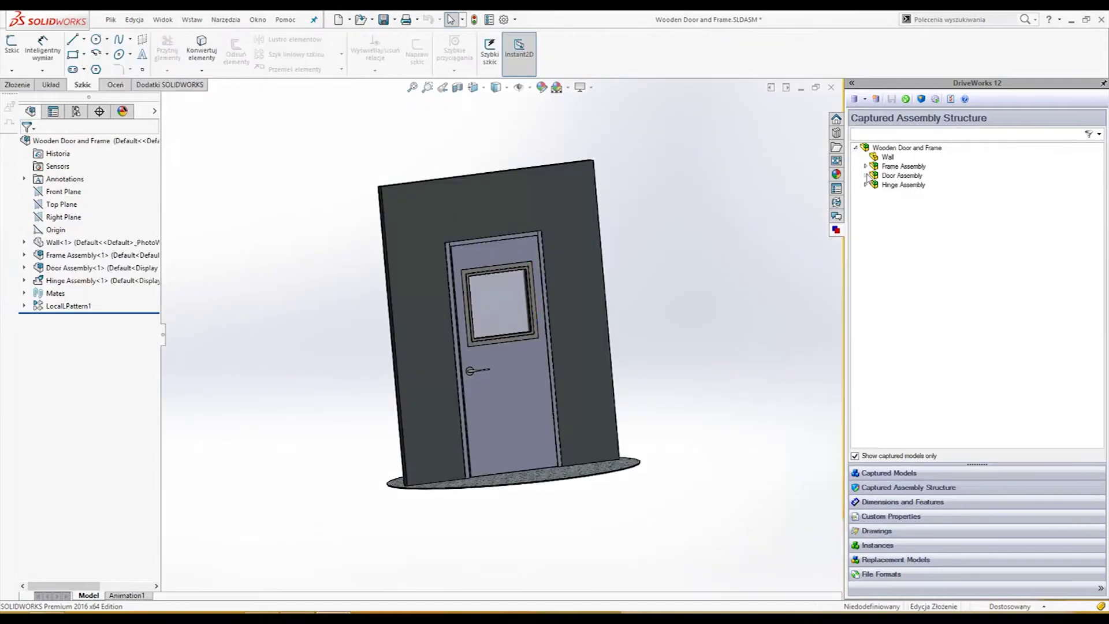
Open Top Door Jamb from the Frame Assembly, add DWColor, then close and save it
left_click(864, 166)
double_click(904, 185)
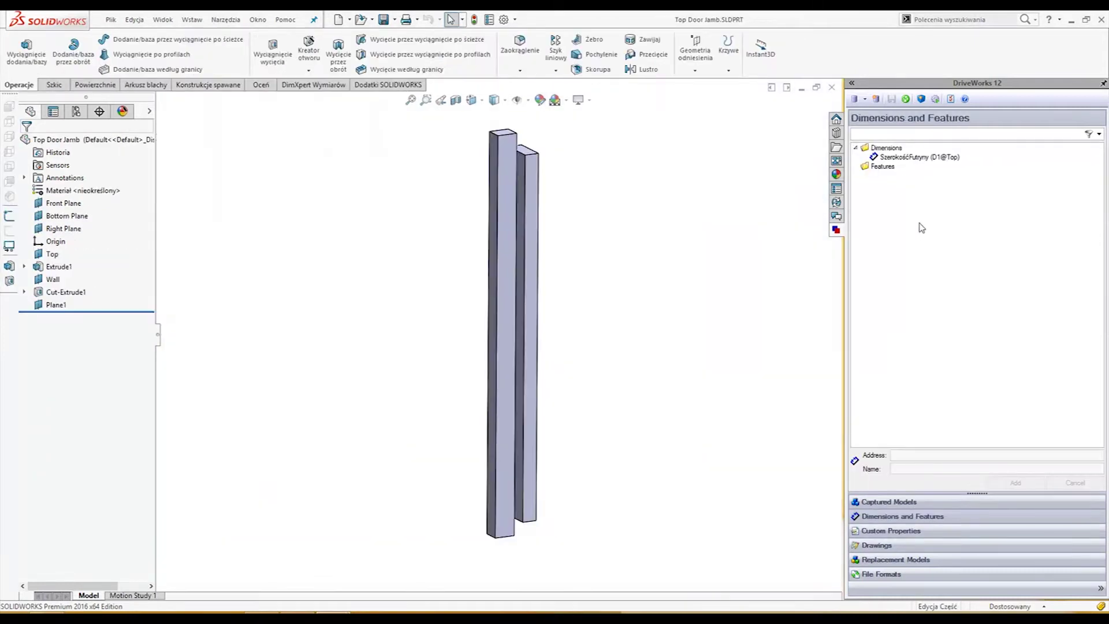
left_click(887, 532)
type("DWColor")
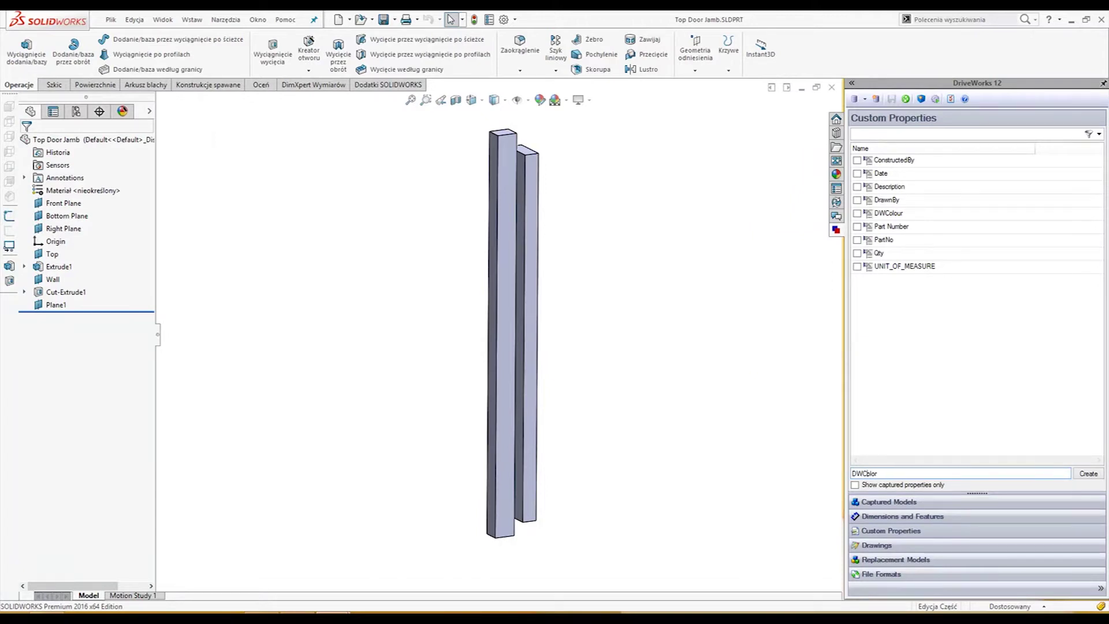
left_click(1082, 473)
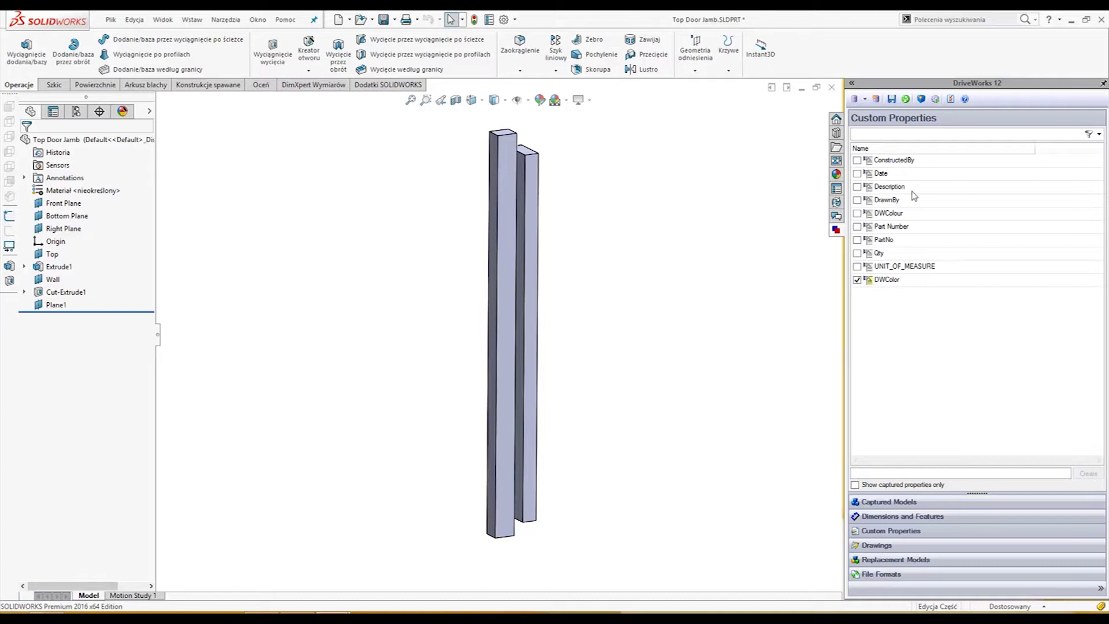
left_click(832, 87)
left_click(544, 314)
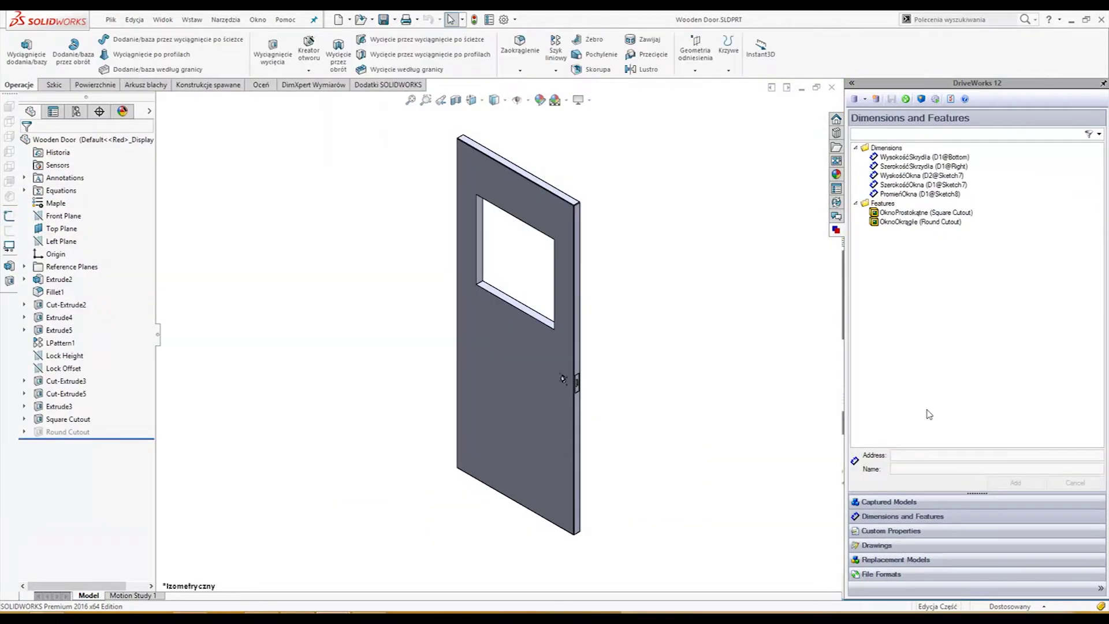
Create the DWMaterial custom property on Wooden Door.SLDPRT, then close the part, saving changes
type("DWMaterial")
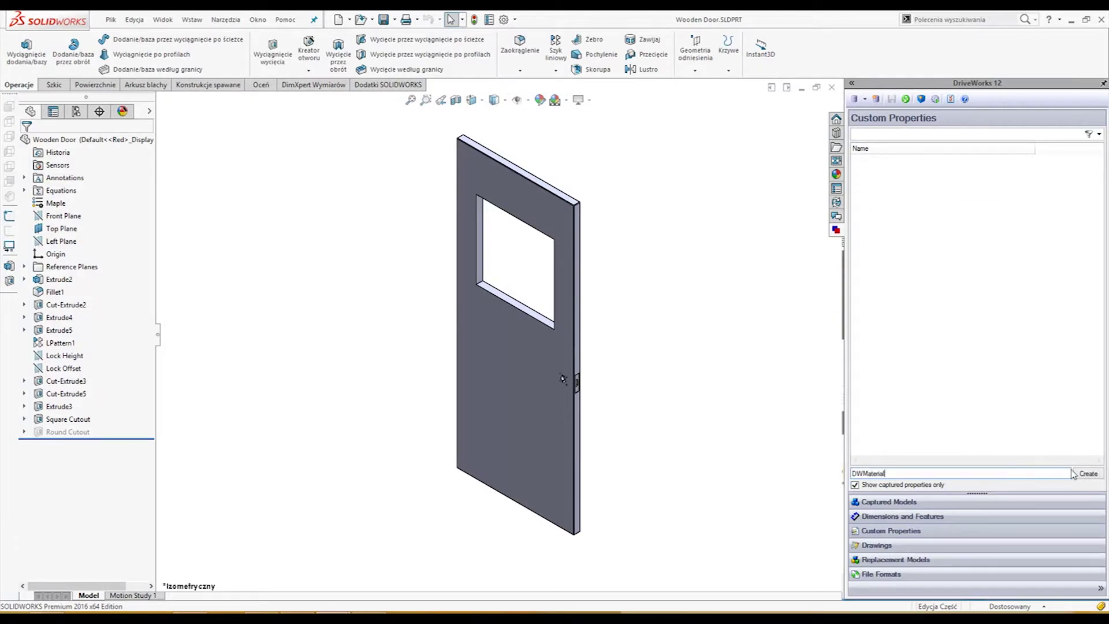
left_click(1072, 473)
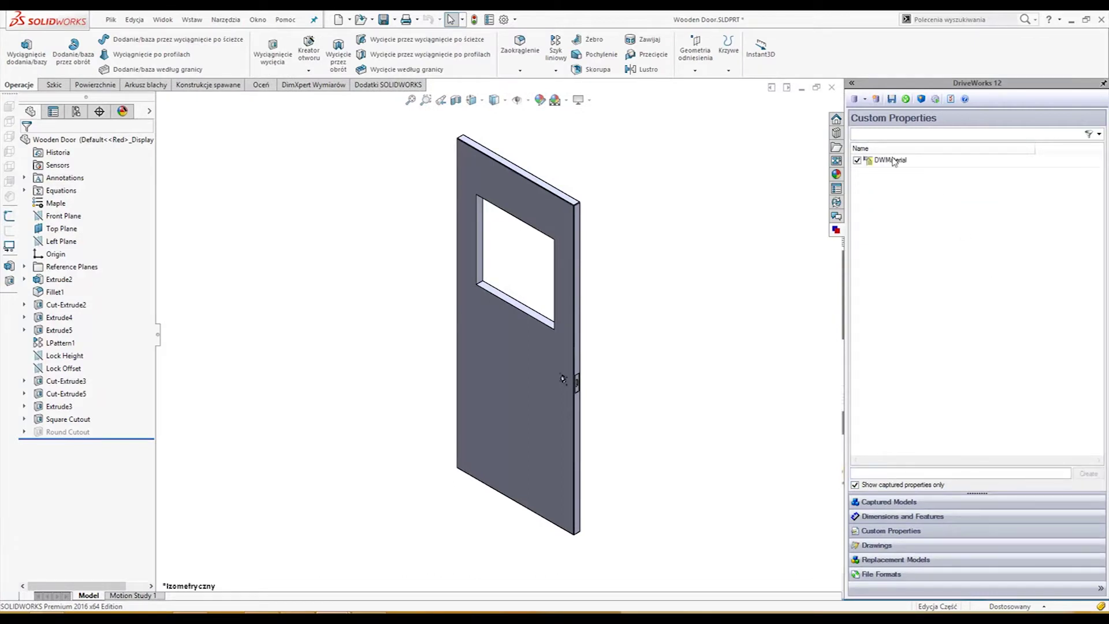
left_click(831, 87)
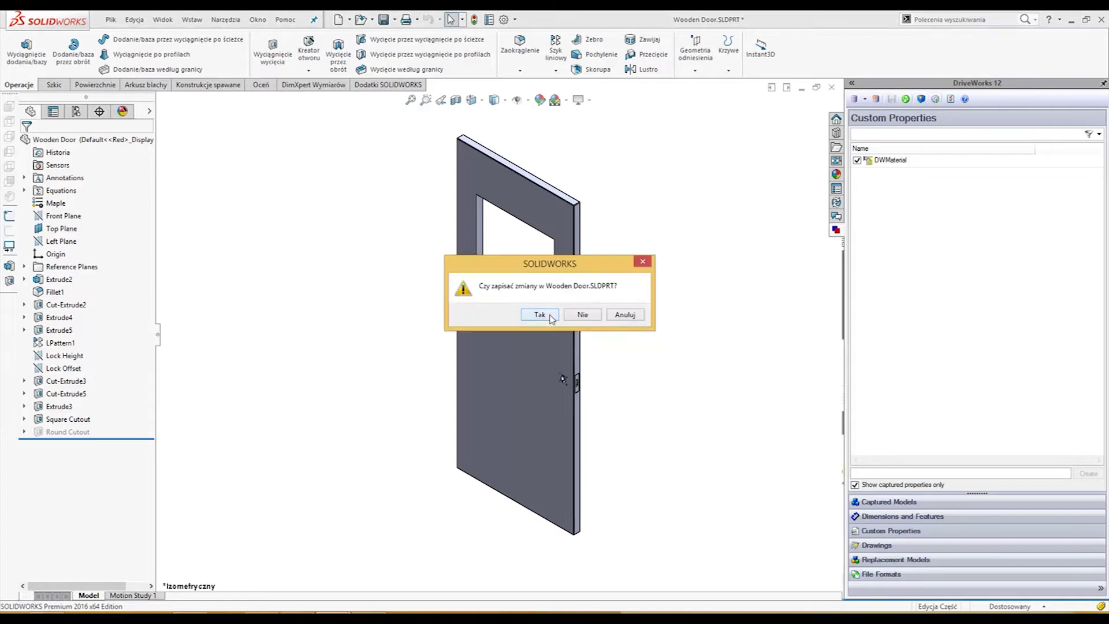
left_click(540, 314)
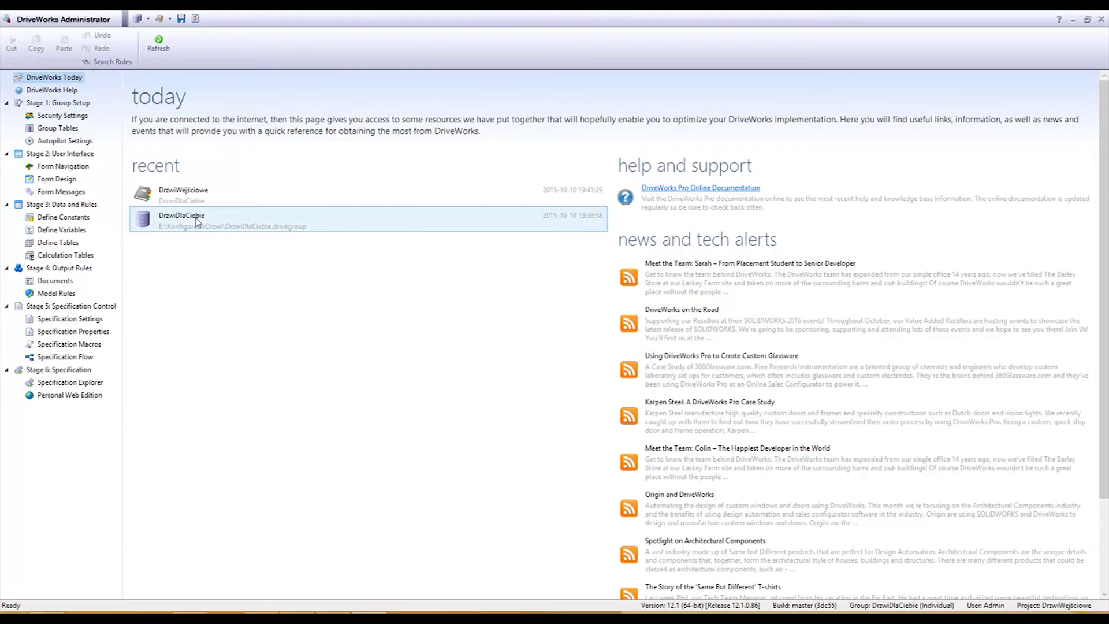
Log on to the DrzwiDlaCiebie group and open the DrzwiWejściowe project
left_click(195, 219)
left_click(635, 354)
left_click(202, 223)
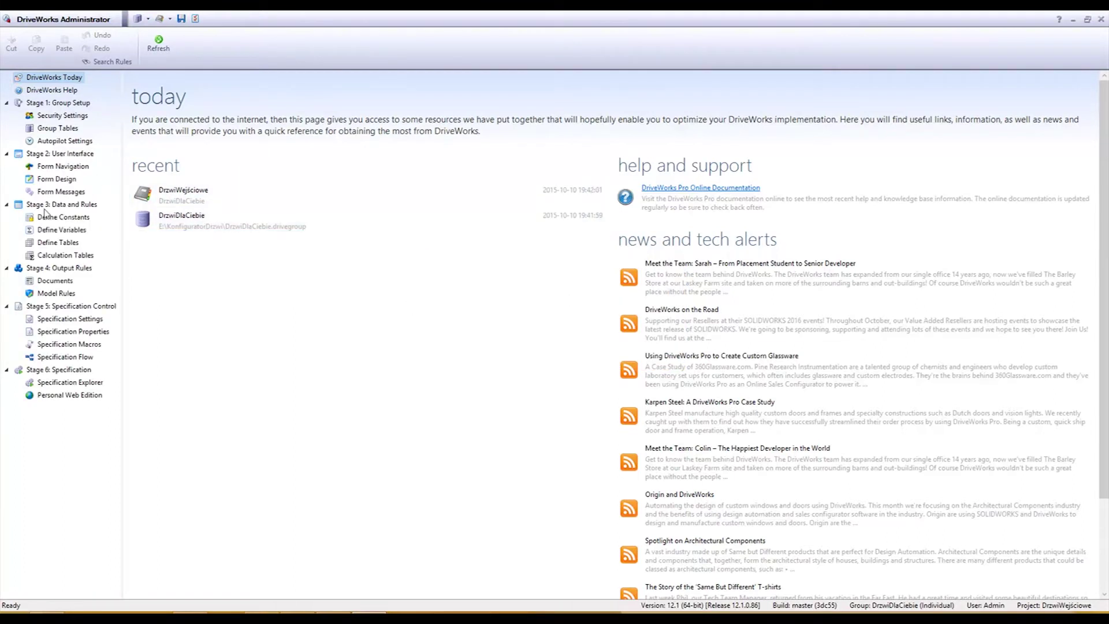
Add Circular Window and the Frame, Door and Hinge assemblies to the model rules
left_click(56, 294)
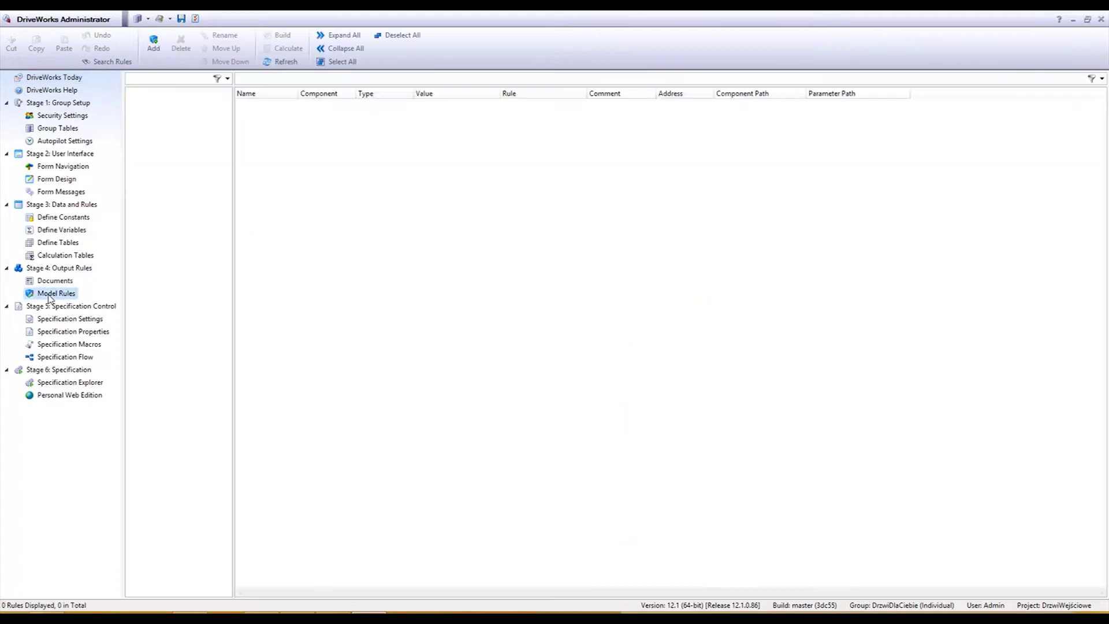
left_click(154, 47)
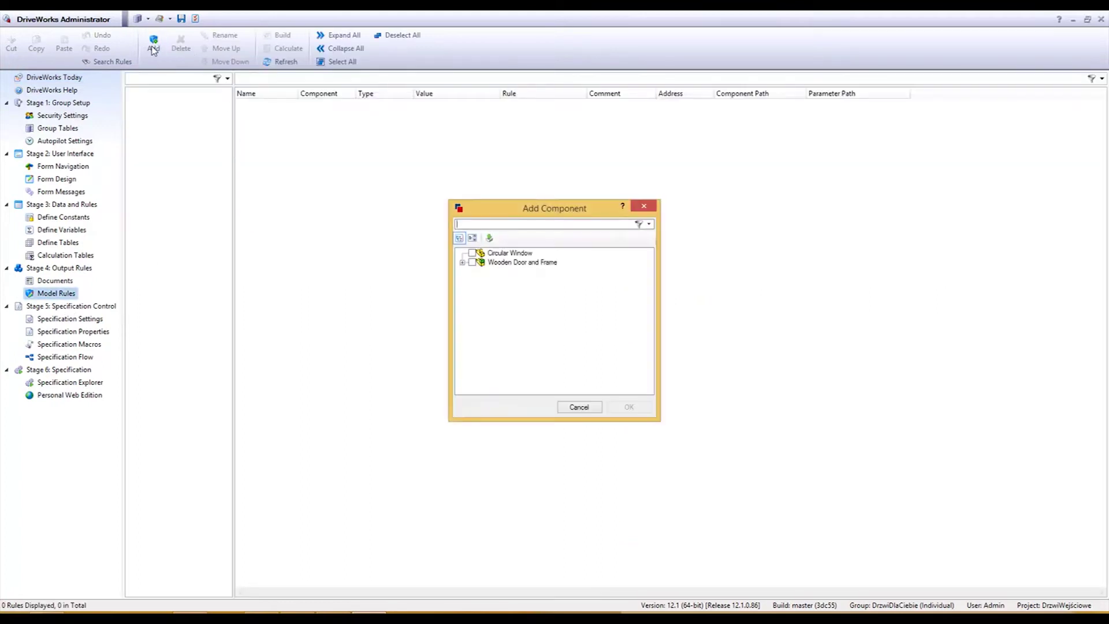
left_click(472, 253)
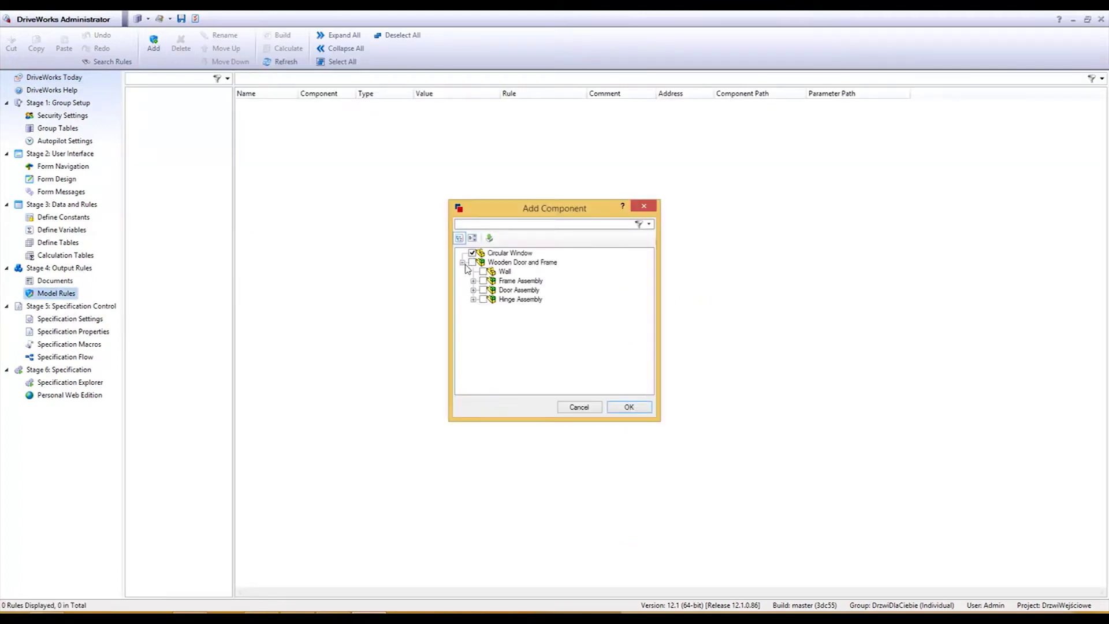
left_click(473, 281)
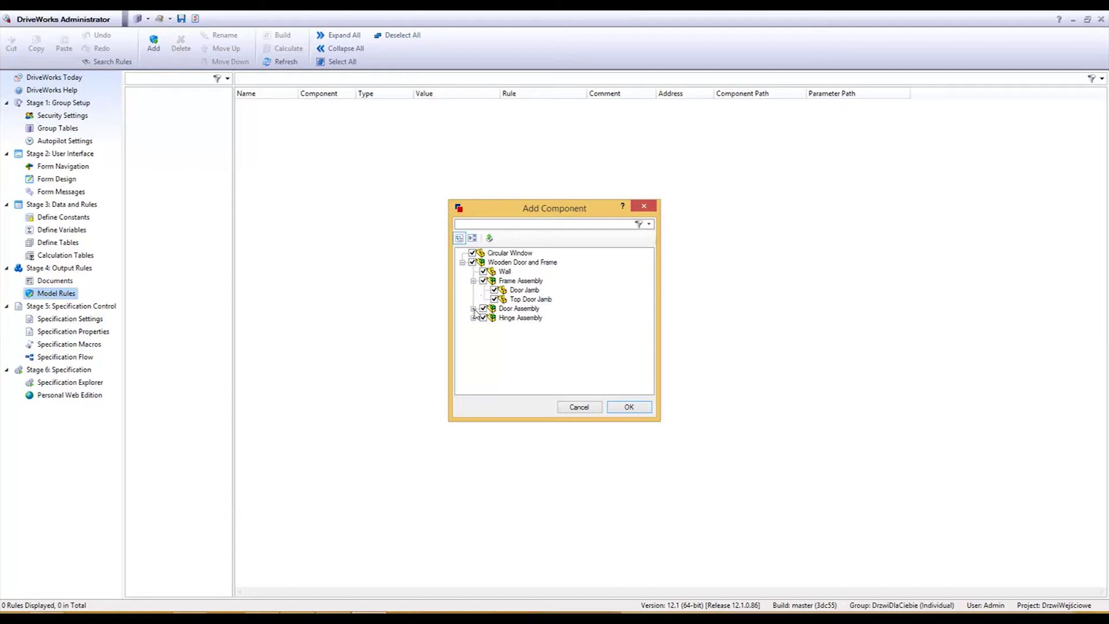
left_click(473, 308)
left_click(473, 355)
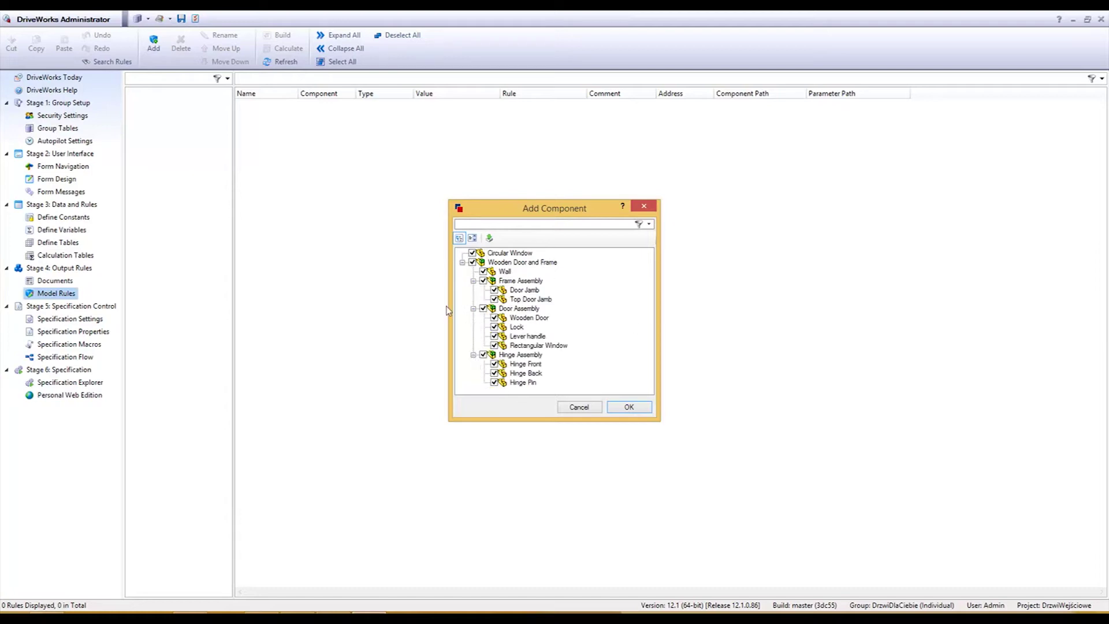
left_click(619, 409)
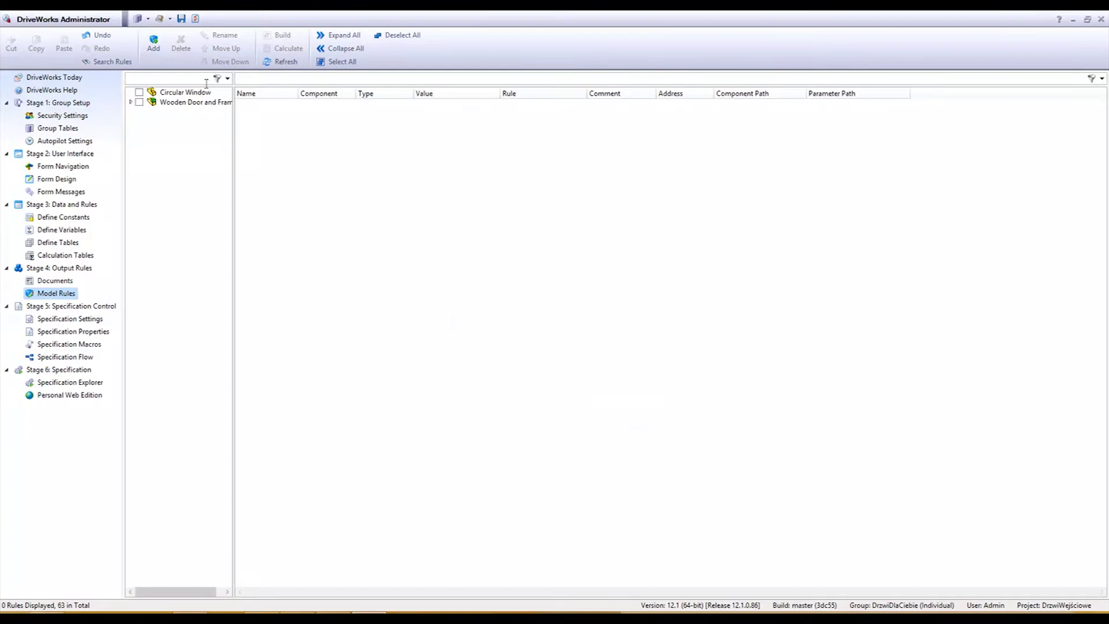
Expand and include all child components of Wooden Door and Frame, giving 63 rules
left_click(139, 93)
right_click(144, 101)
left_click(174, 103)
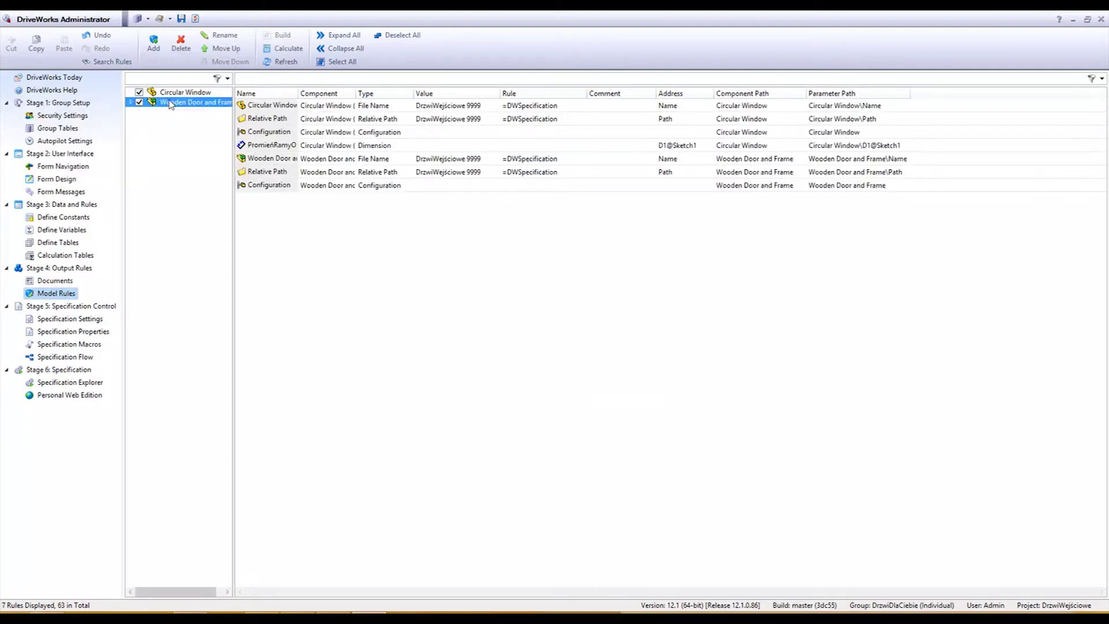
right_click(166, 102)
left_click(104, 137)
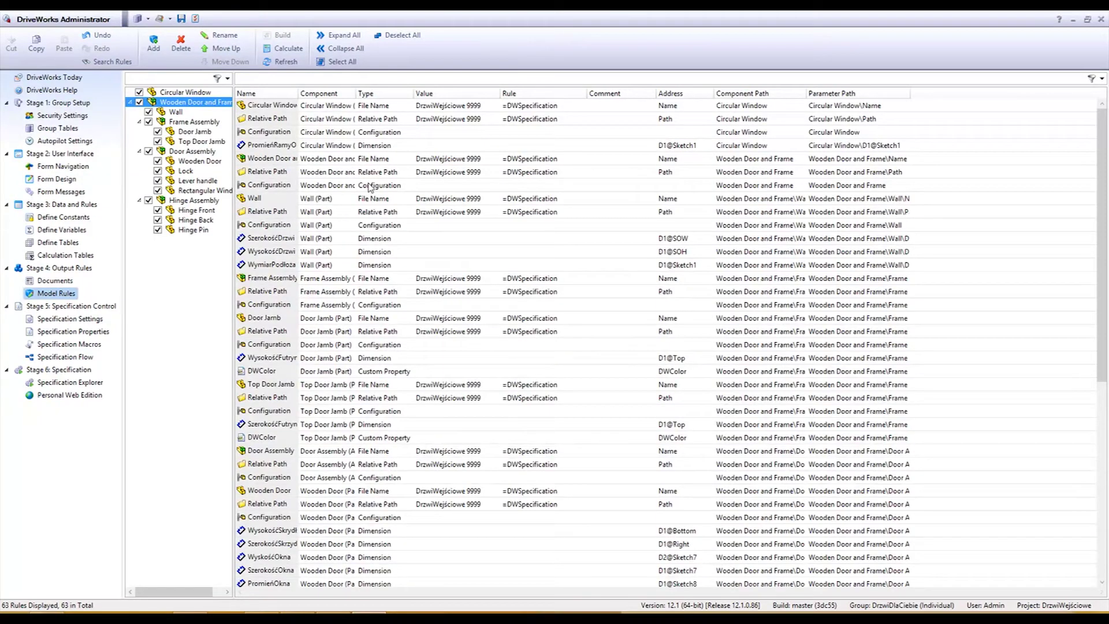
left_click(64, 168)
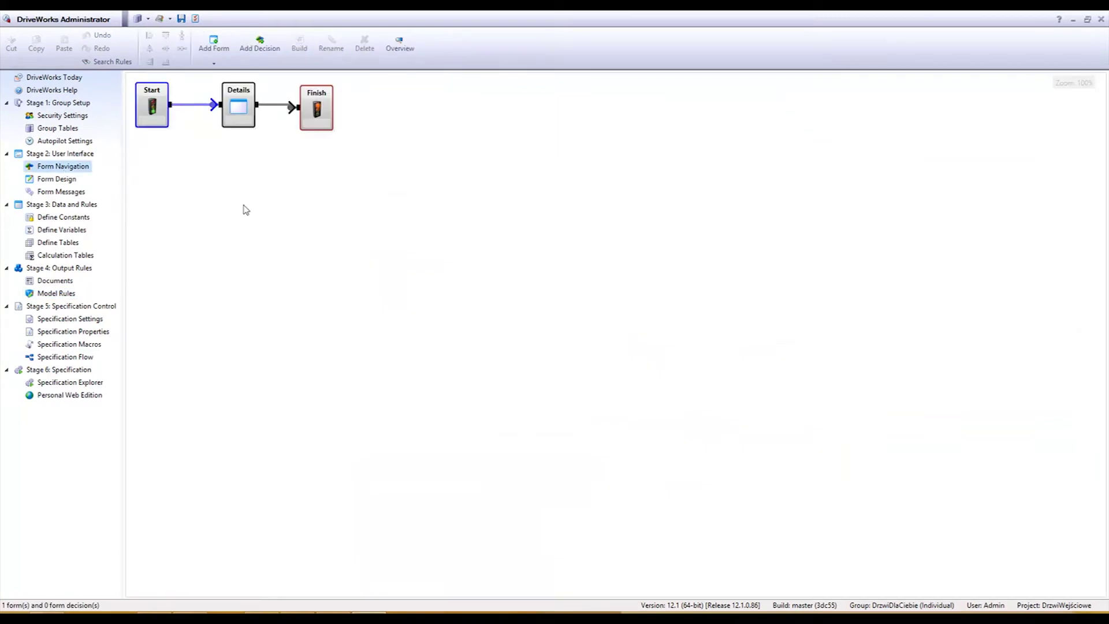
Add the Konfiguracja form, a 'Czy chcesz zobaczyć podgląd 3D' decision and a Podgląd 3D form
left_click(216, 46)
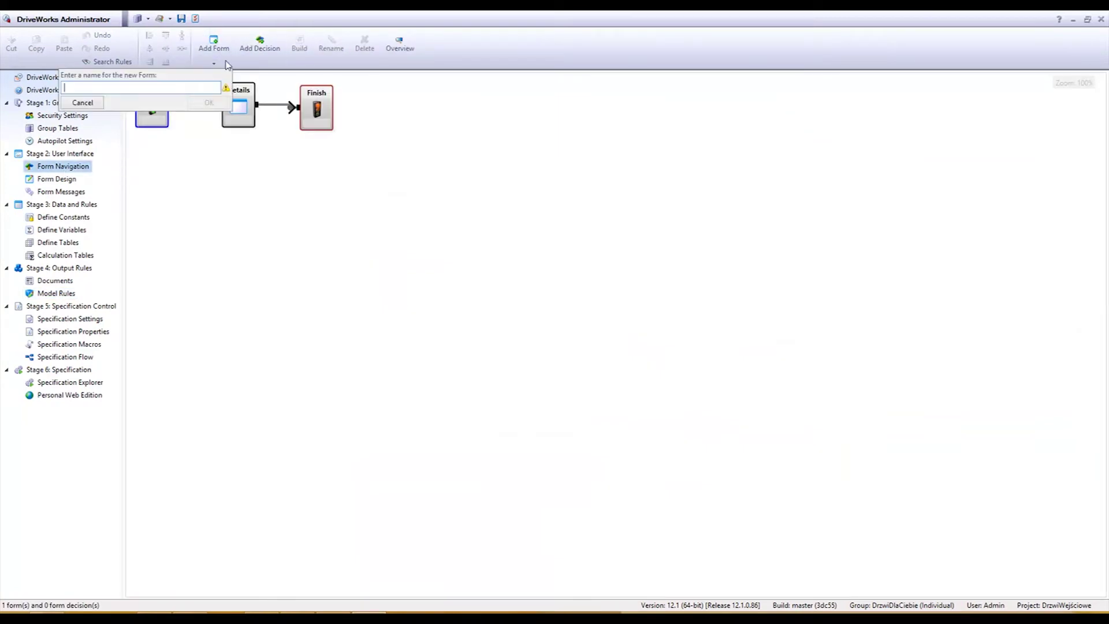
type("K")
key("Return")
mouse_move(302, 291)
left_mouse_down()
mouse_move(297, 231)
mouse_move(259, 197)
left_mouse_up()
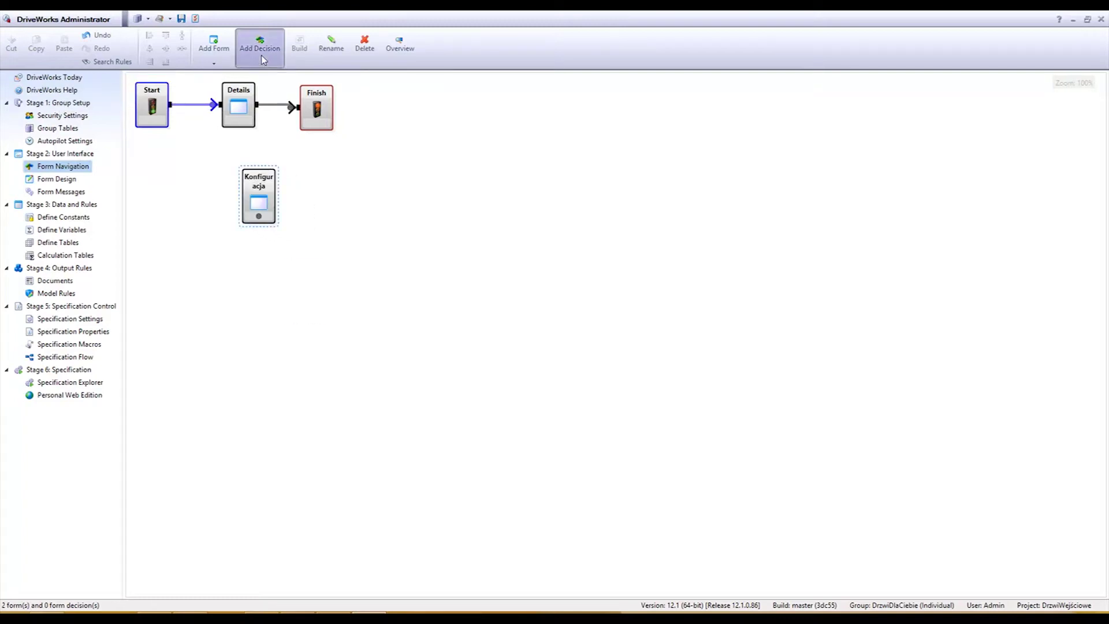
left_click(260, 45)
type("Czy chcesz zobaczyć podgląd 3")
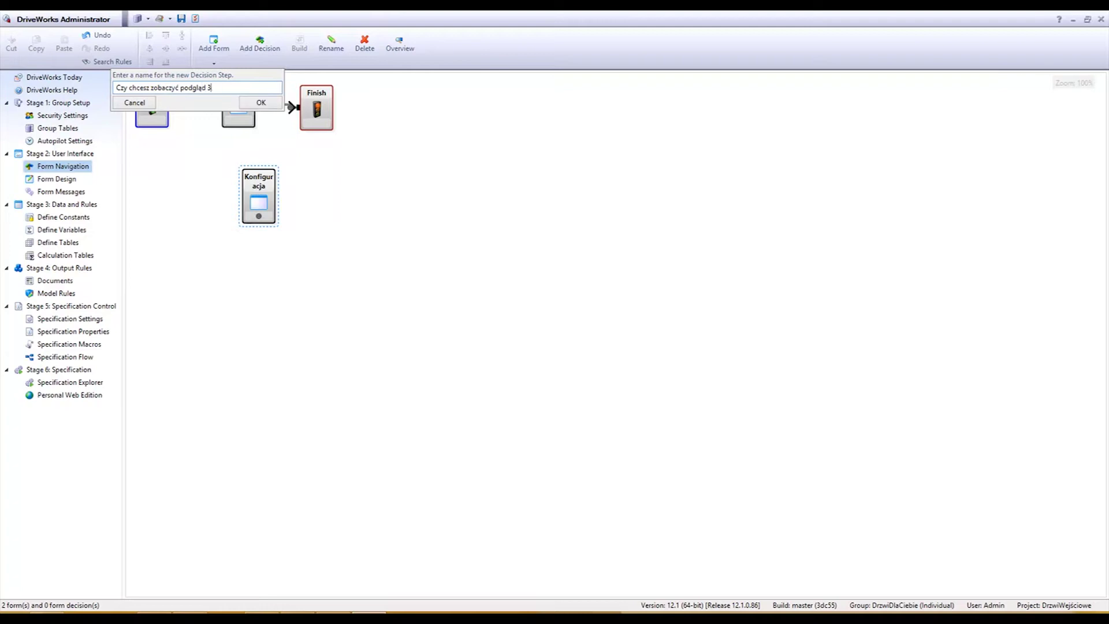
key("Return")
left_click_drag(322, 323, 319, 215)
left_click(215, 51)
type("Podgląd 3D")
key("Return")
left_click_drag(341, 342, 368, 225)
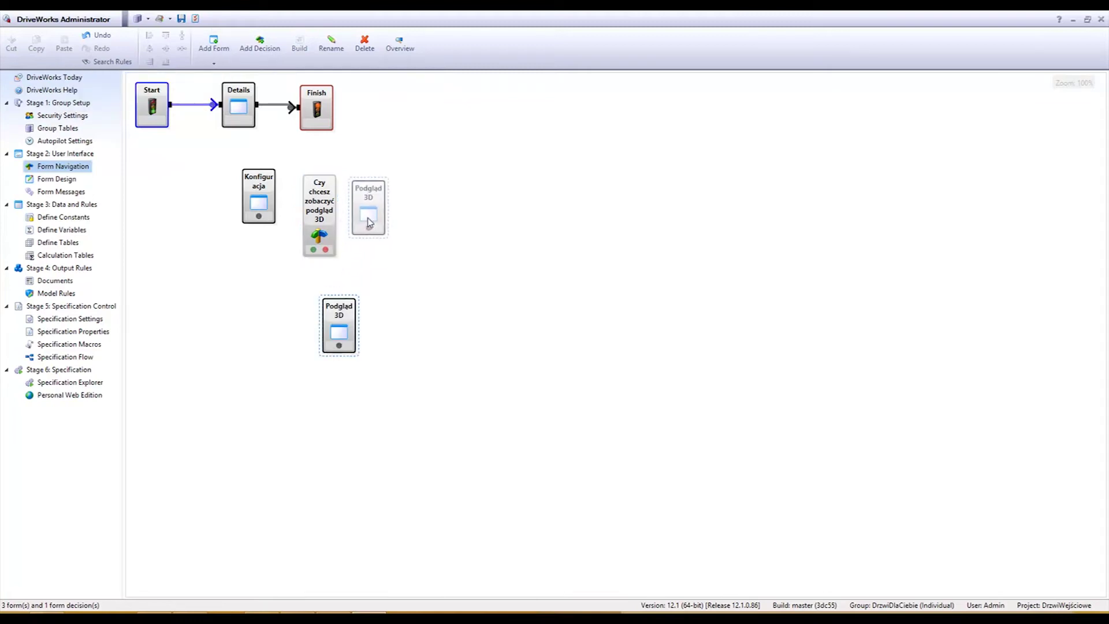
Rename the Details form to Startowa
left_click(238, 107)
left_click(331, 44)
type("Startowa")
key("Return")
Link Konfiguracja to the decision, branching yes to Podgląd 3D and no to Finish
left_click_drag(316, 109, 438, 108)
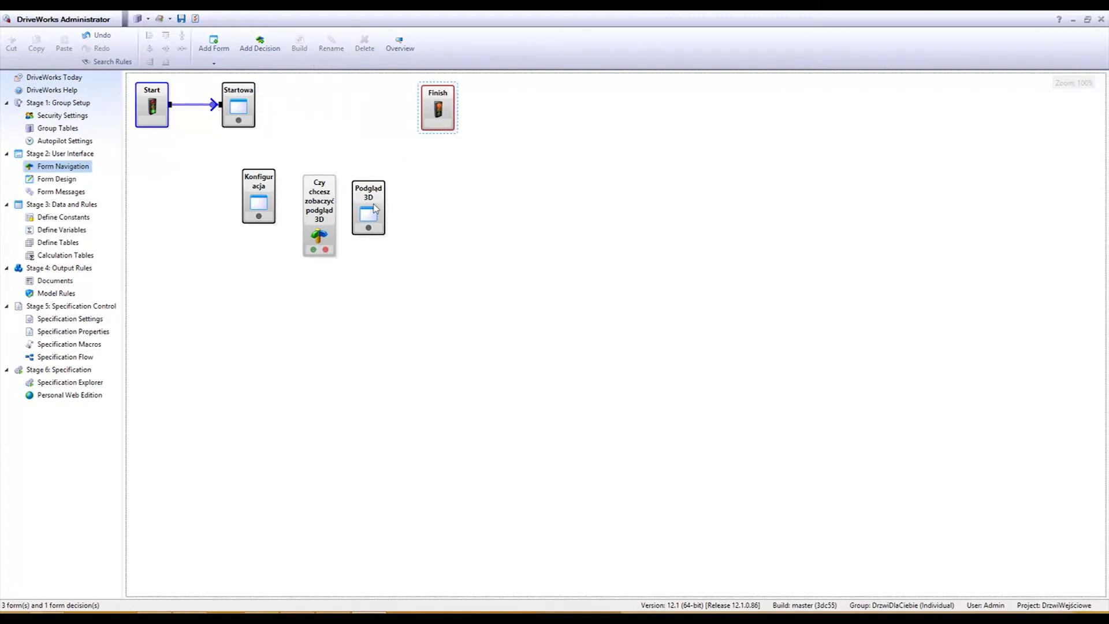
left_click_drag(374, 209, 368, 198)
left_click_drag(258, 185, 293, 93)
left_click_drag(317, 195, 339, 97)
left_click_drag(239, 128, 384, 160)
left_click_drag(362, 199, 406, 205)
left_click_drag(359, 154, 406, 205)
left_click_drag(365, 138, 368, 153)
left_click_drag(399, 198, 414, 209)
mouse_move(374, 169)
left_mouse_down()
mouse_move(437, 109)
mouse_move(449, 116)
left_mouse_up()
left_click_drag(421, 233, 452, 128)
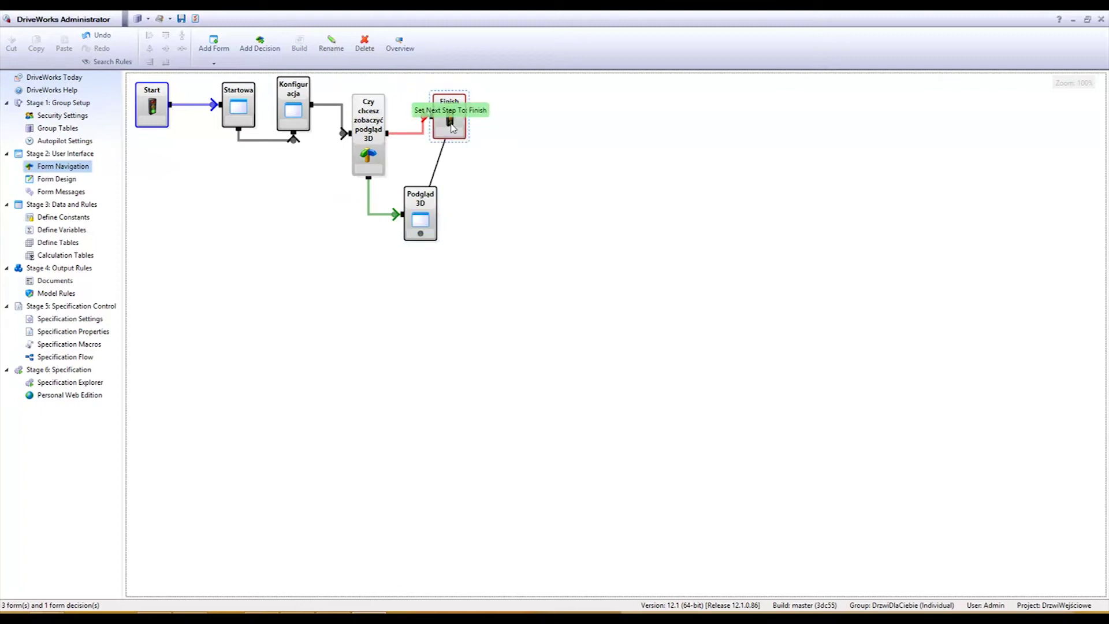
left_click(57, 180)
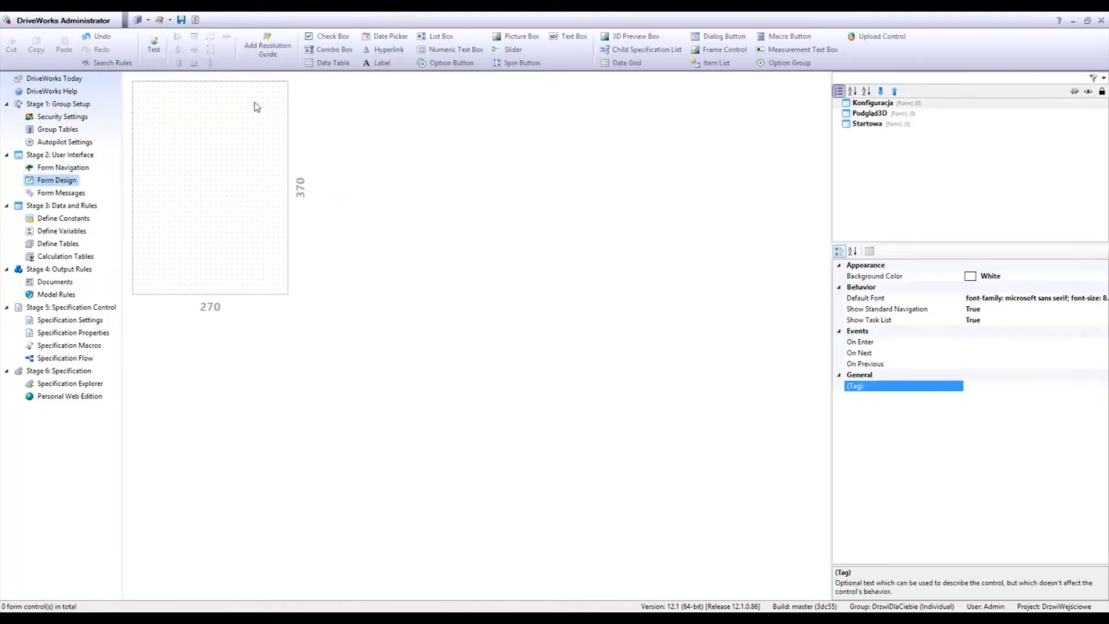
Add a ZaprojektujSwojeDrzwi heading label near the top of the form
left_click(374, 63)
type("ZaprojektujSwojeDrzwi")
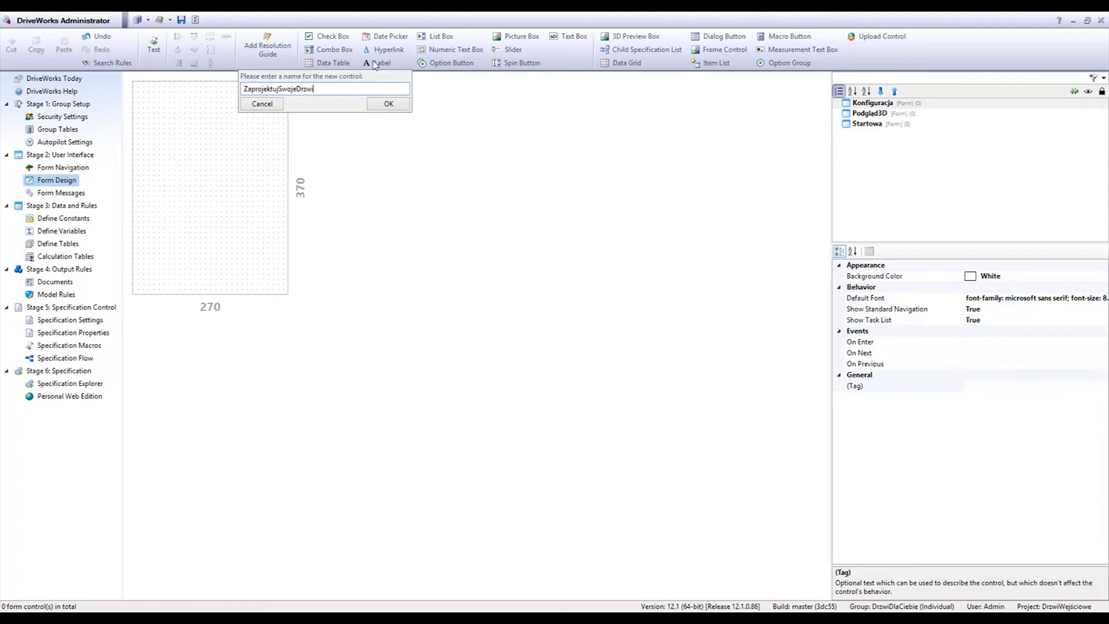
key("Return")
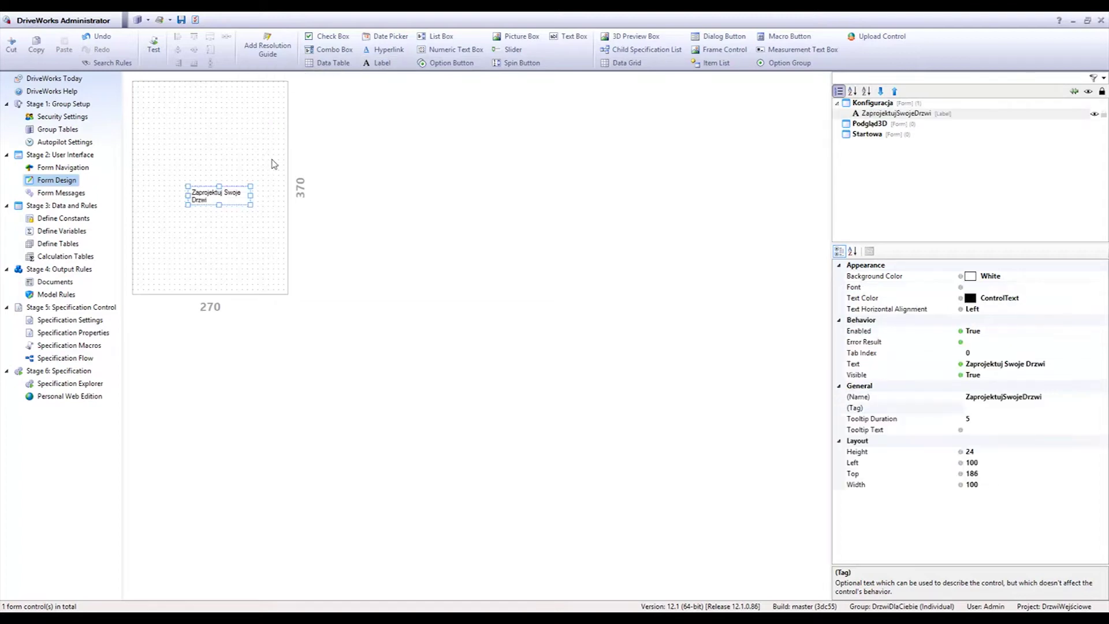
left_click_drag(243, 195, 224, 111)
left_click(233, 144)
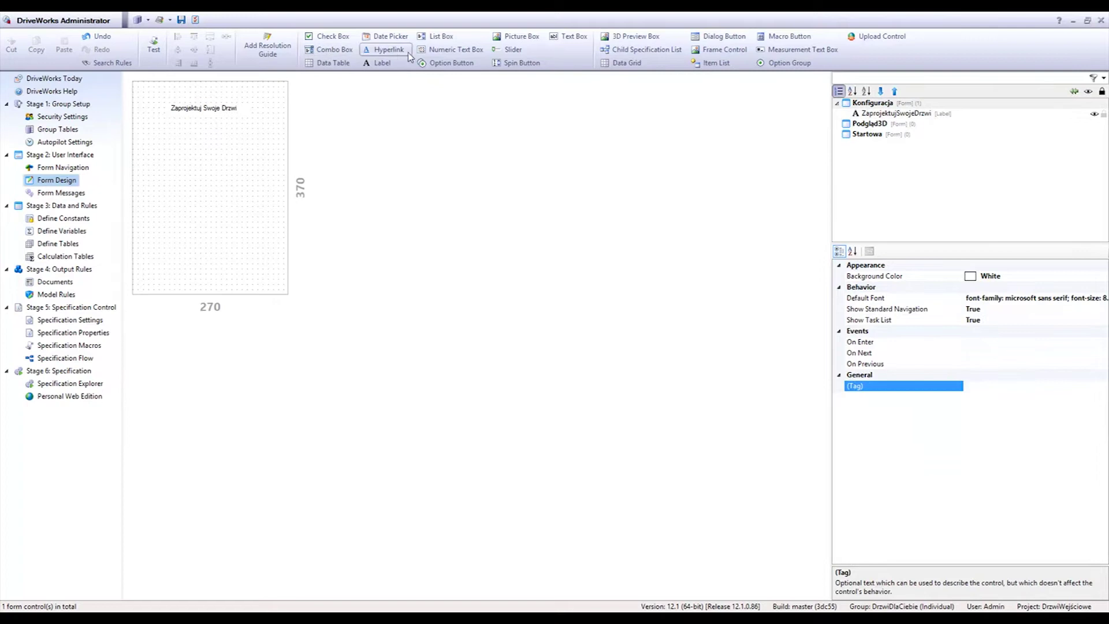
Add a WysokośćDrzwi slider under the heading and try it in test mode
left_click(511, 50)
type("WysokośćDrzwi")
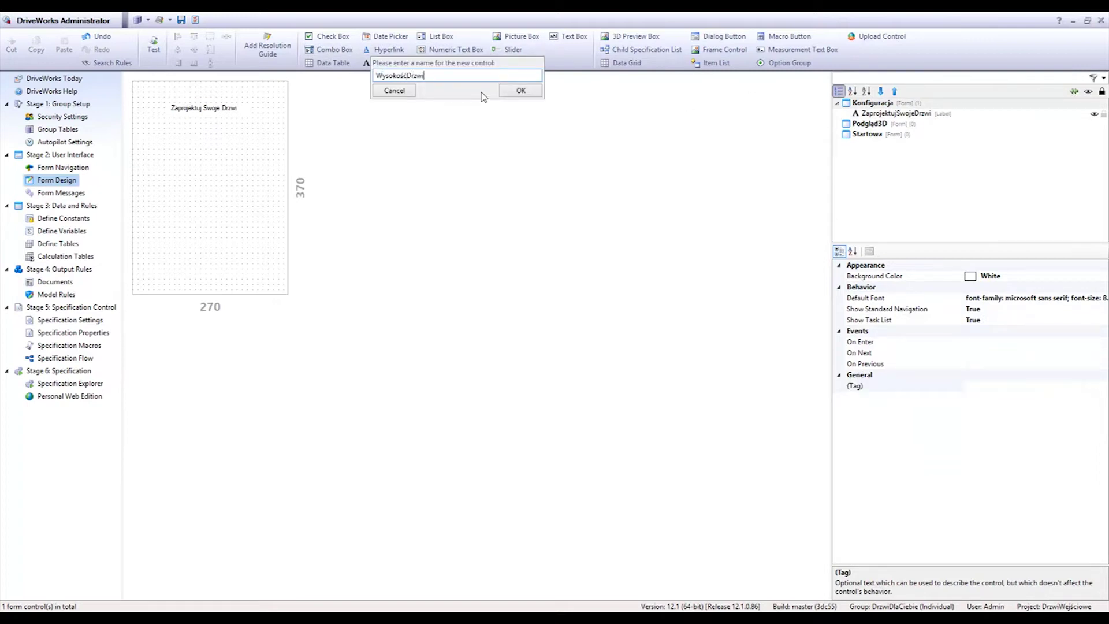
key("Return")
left_click_drag(228, 226, 196, 145)
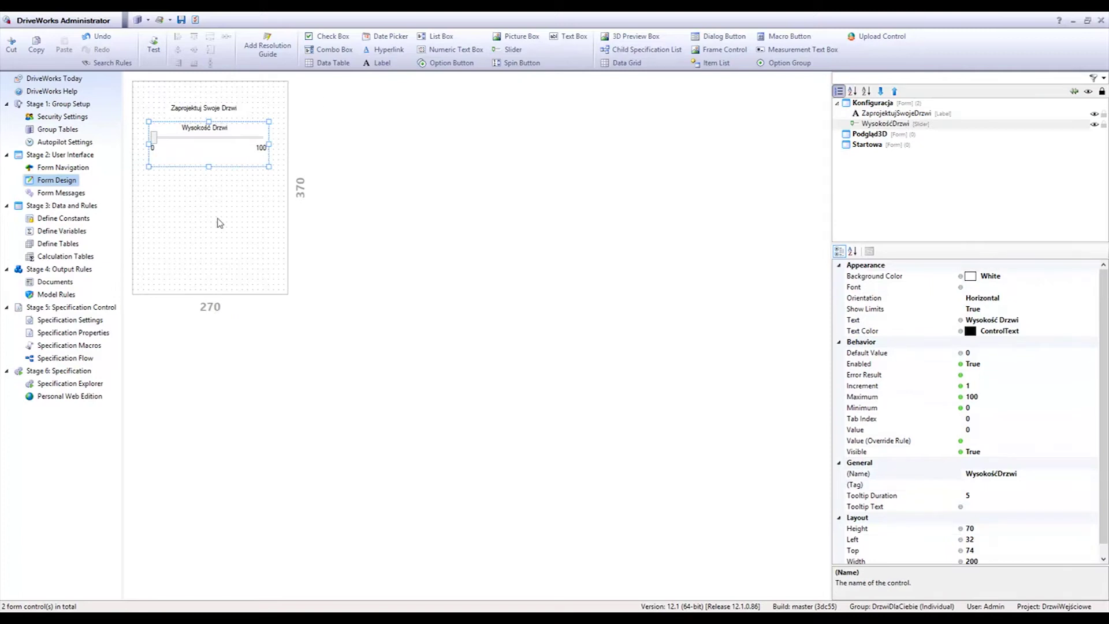
left_click(219, 223)
left_click(154, 46)
left_click(228, 137)
left_click(151, 137)
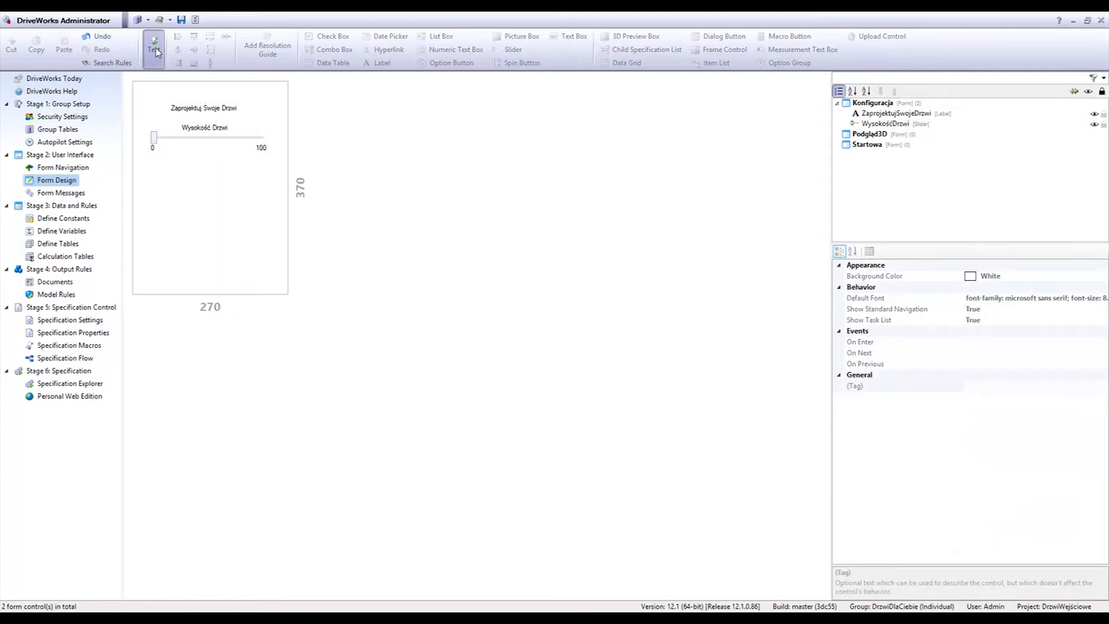
left_click(155, 50)
Add Label1 under the slider with its Text rule set to =WysokośćDrzwiReturn
left_click(378, 62)
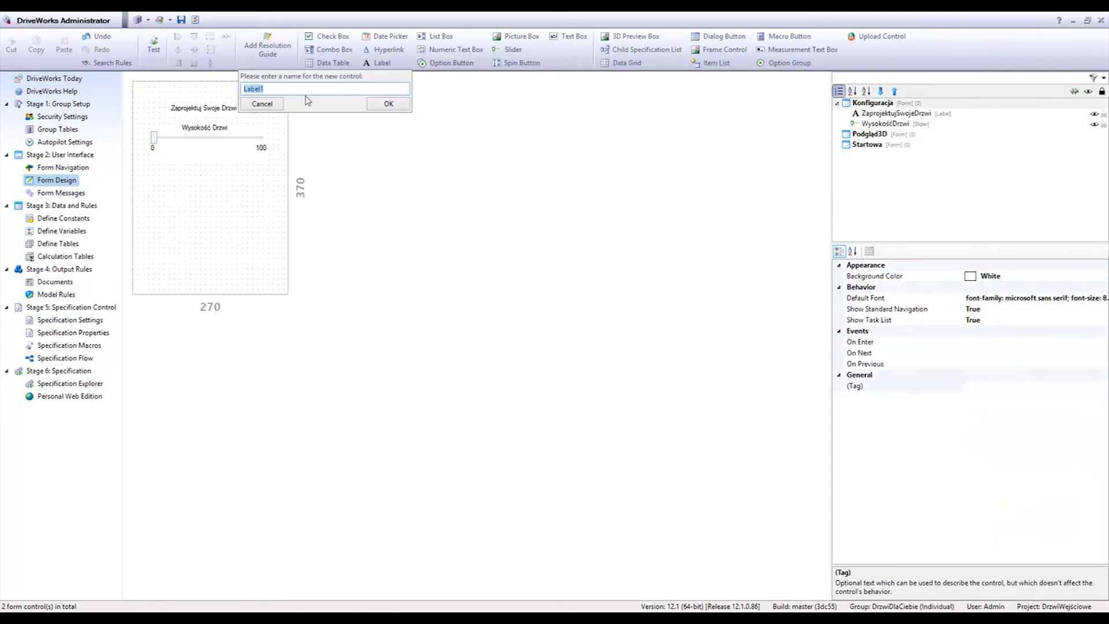
left_click(378, 104)
left_click_drag(198, 231, 190, 148)
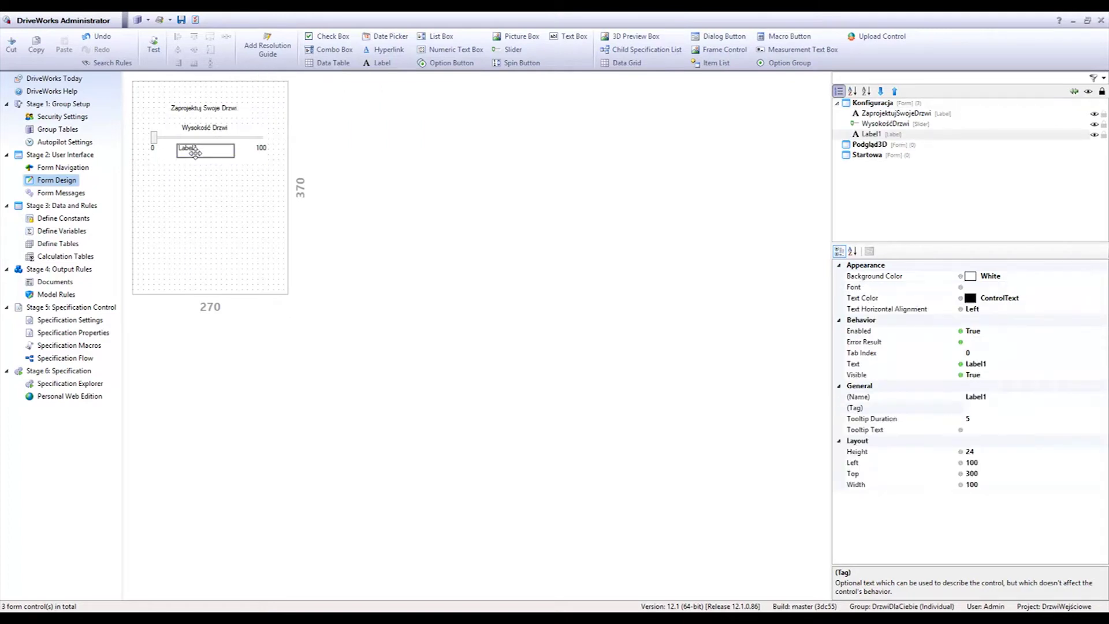
left_click(989, 364)
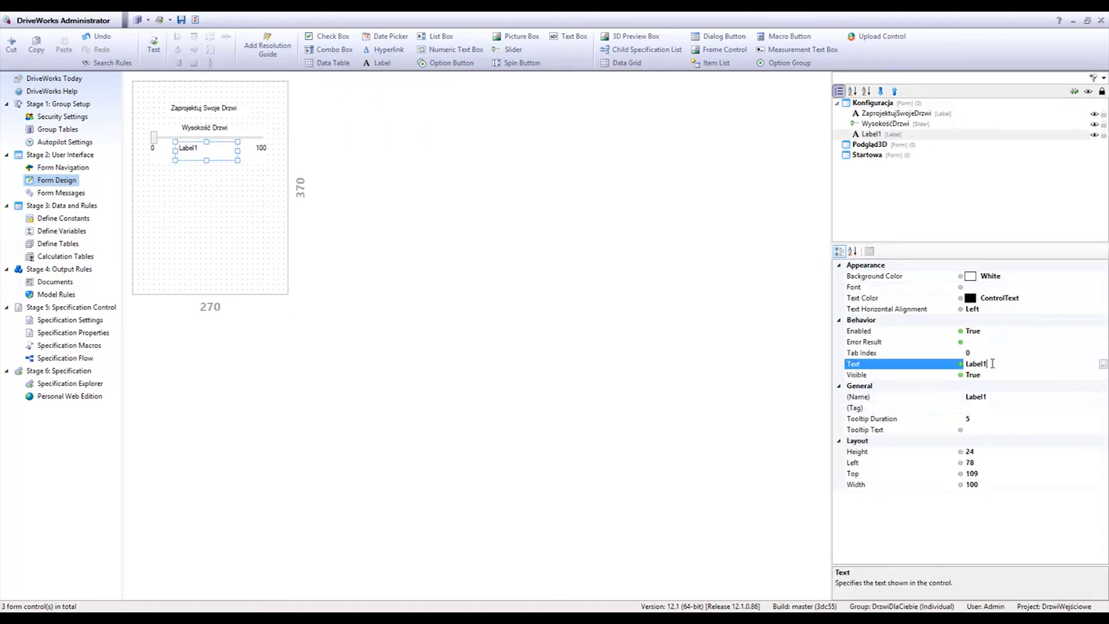
double_click(989, 364)
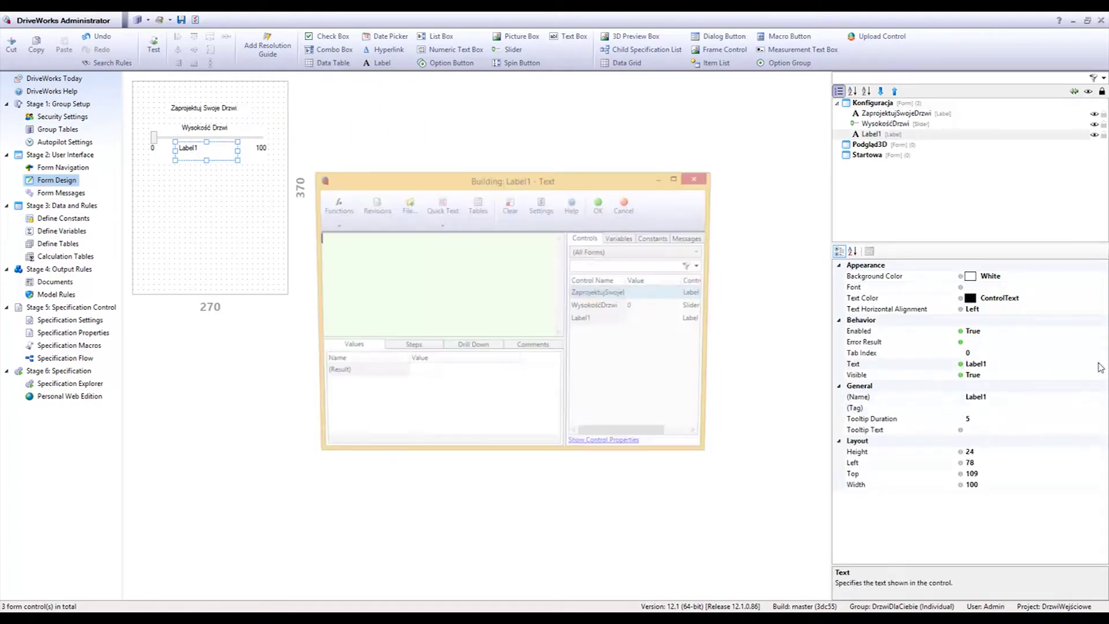
double_click(592, 307)
left_click(600, 205)
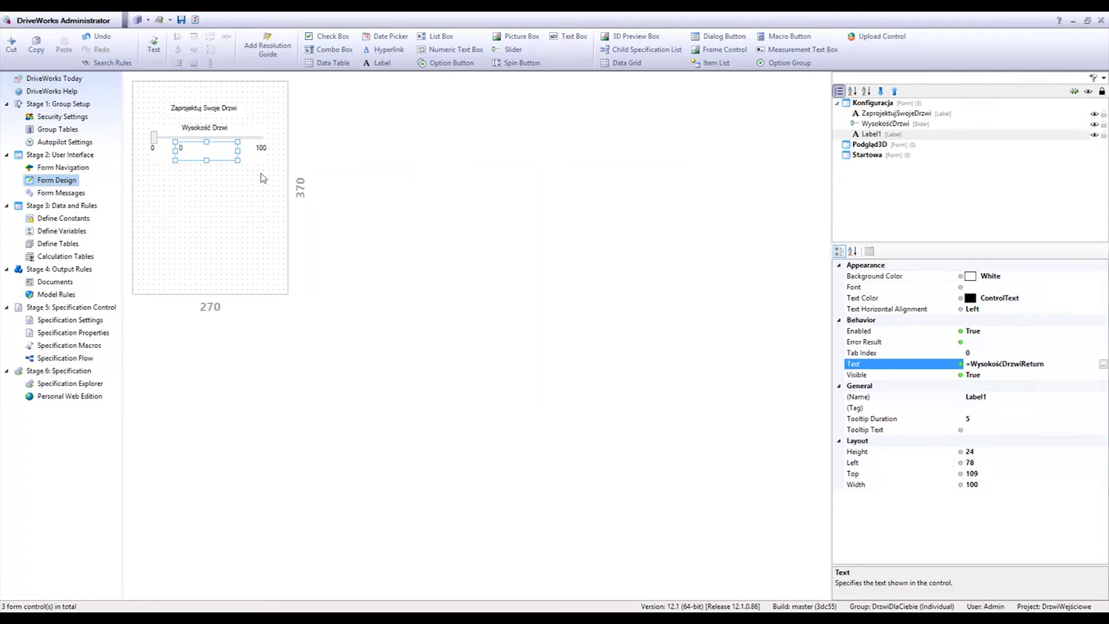
Centre Label1's text alignment and test it against the door height slider
left_click(1034, 310)
left_click(1103, 309)
left_click(982, 325)
left_click(382, 168)
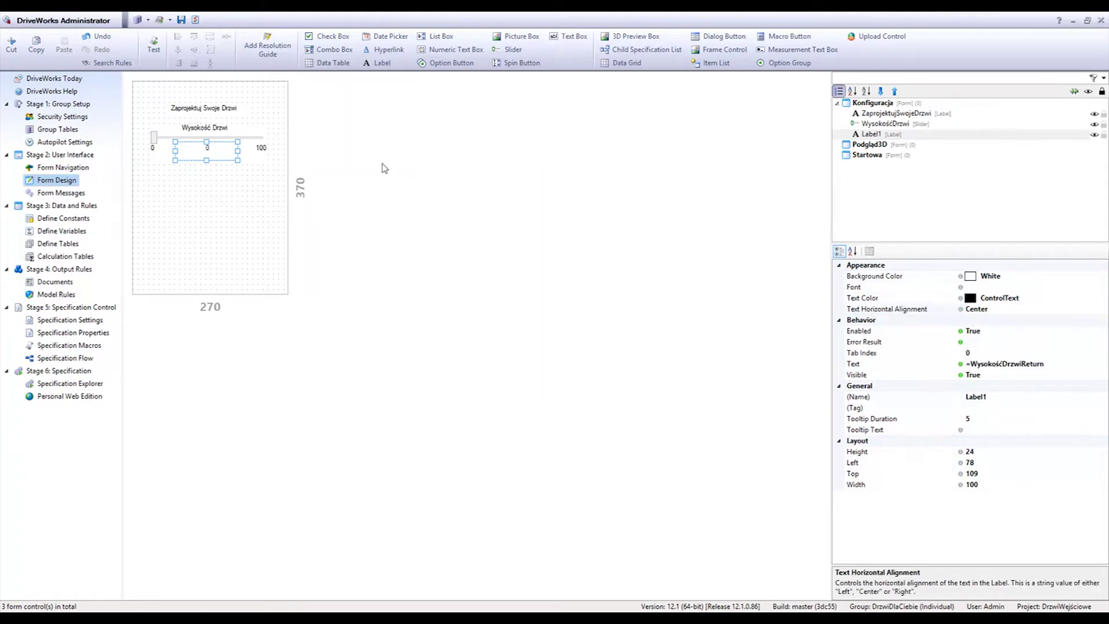
left_click(153, 45)
mouse_move(154, 137)
left_mouse_down()
mouse_move(171, 137)
mouse_move(153, 137)
left_mouse_up()
left_click(153, 45)
Add a RodzajOkna combo box with Items "Prostokątne|Okrągłe" below the slider
left_click(328, 50)
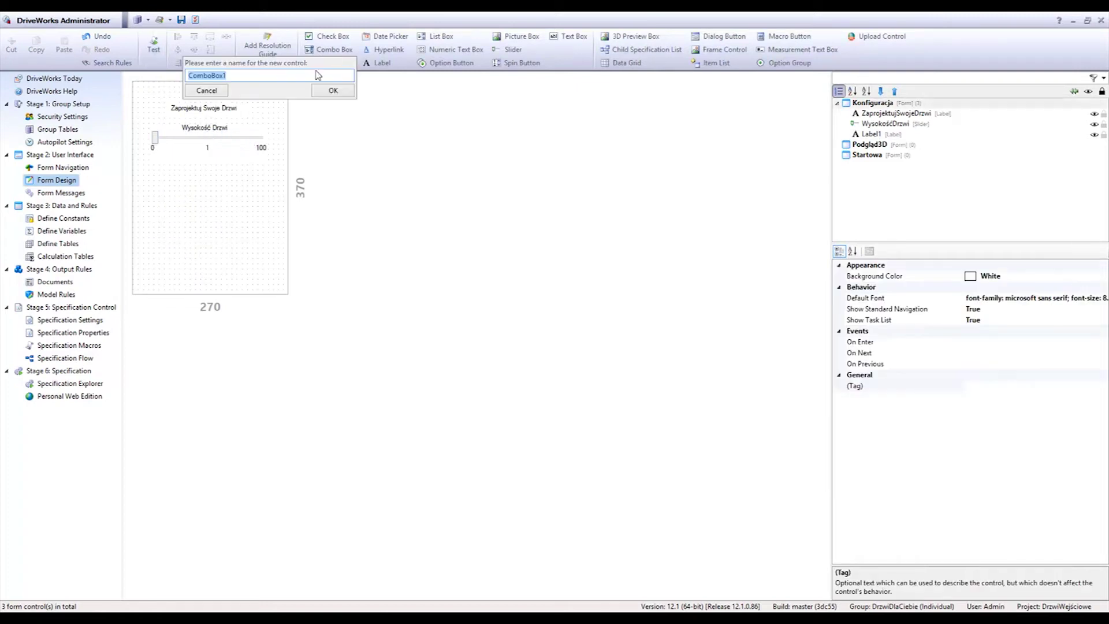
type("RodzajOkna")
key("Return")
left_click_drag(267, 141, 200, 182)
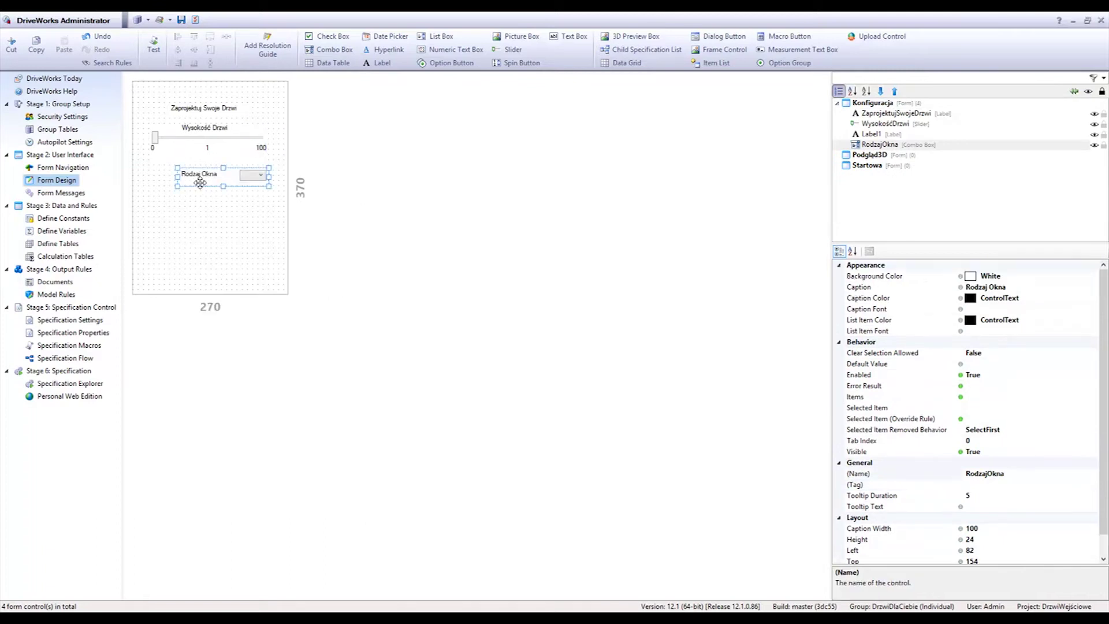
left_click(961, 396)
left_click(1093, 397)
type("\"Prostokątne|Okrągłe")
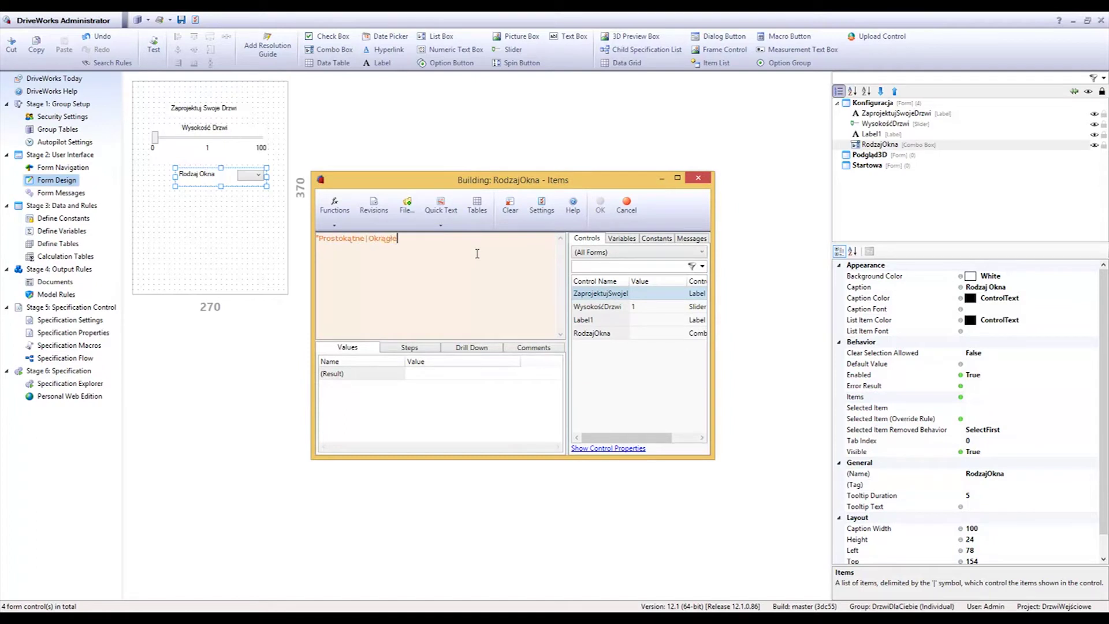
type("\"")
left_click(600, 205)
Test the Rodzaj Okna list options, then shift and widen the combo box
left_click(153, 49)
left_click(248, 176)
left_click(248, 185)
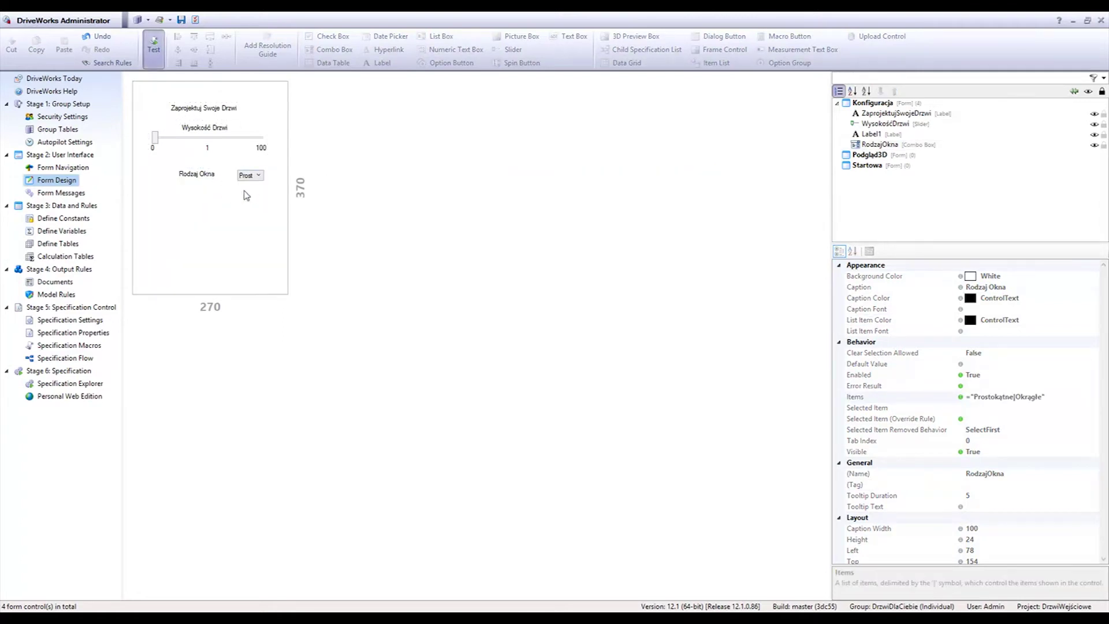
left_click(154, 55)
mouse_move(229, 173)
left_mouse_down()
mouse_move(213, 173)
mouse_move(269, 183)
left_mouse_up()
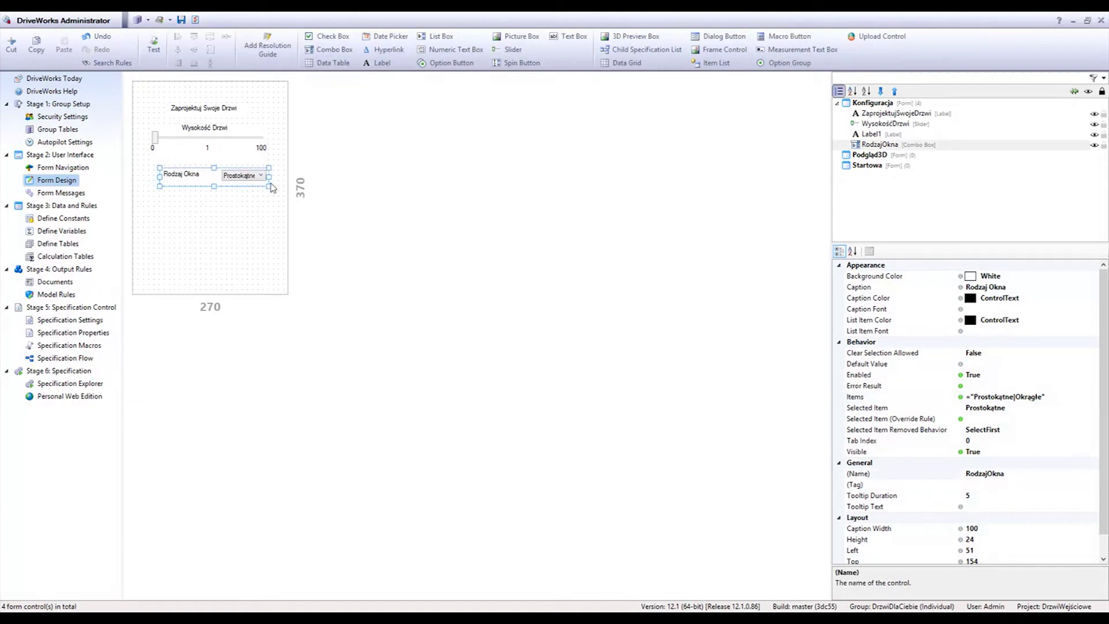
Add numeric text boxes WysokośćOkna, SzerokośćOkna and ŚrednicaOkna beneath the RodzajOkna combo
left_click(453, 50)
type("WysokośćO")
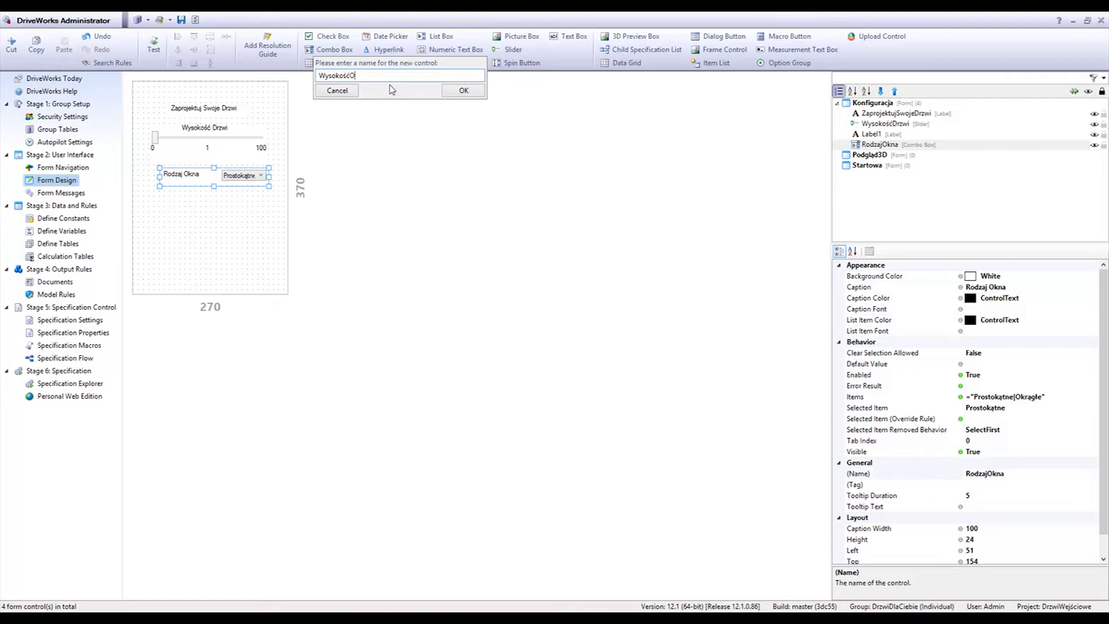
type("kna")
key("Return")
left_click_drag(288, 155, 220, 205)
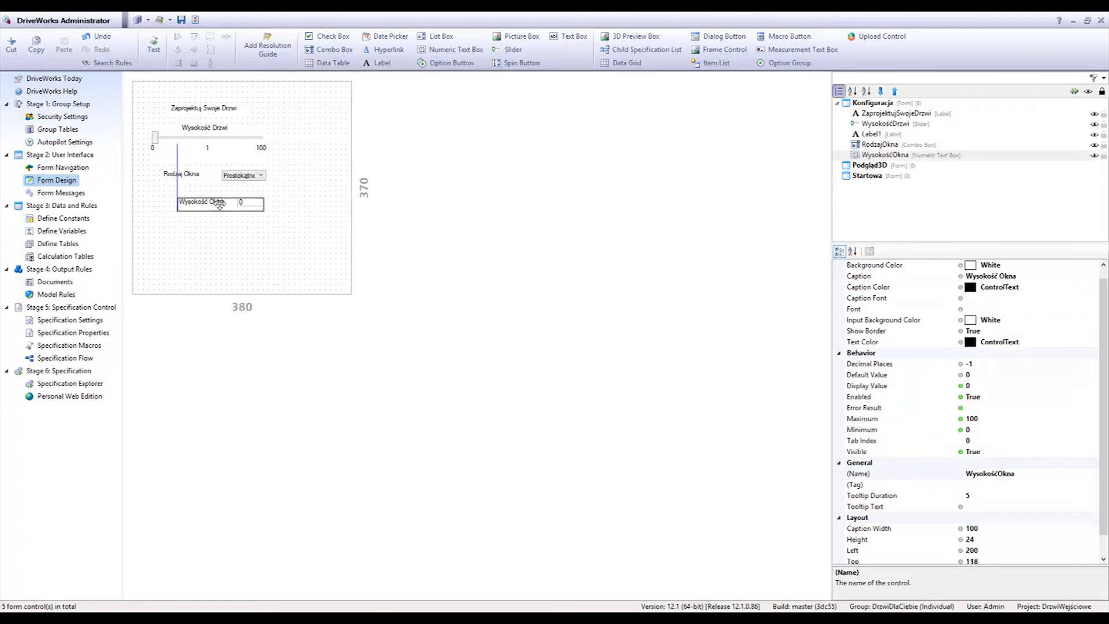
left_click(441, 55)
type("SzerokośćOkna")
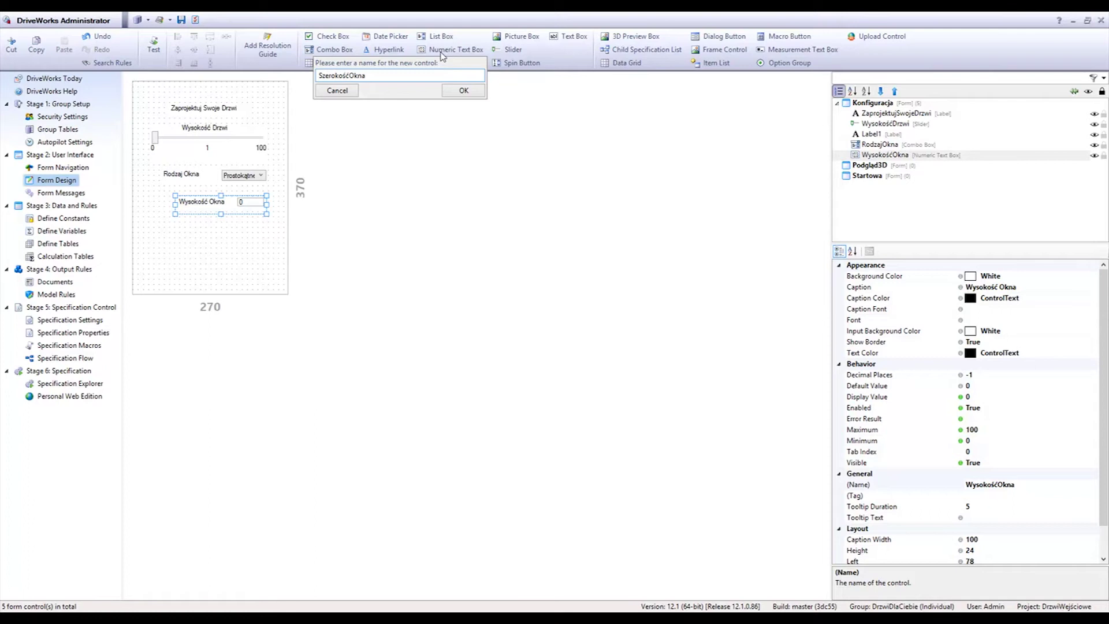
key("Return")
left_click_drag(291, 176, 220, 224)
left_click(439, 51)
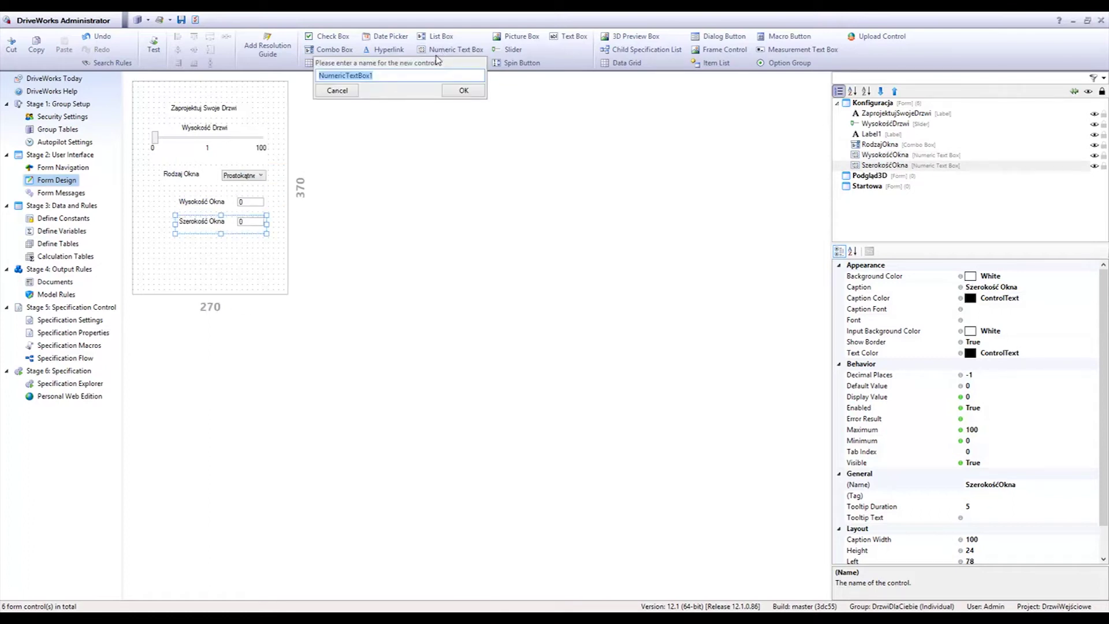
type("S")
key("Return")
left_click_drag(297, 191, 219, 206)
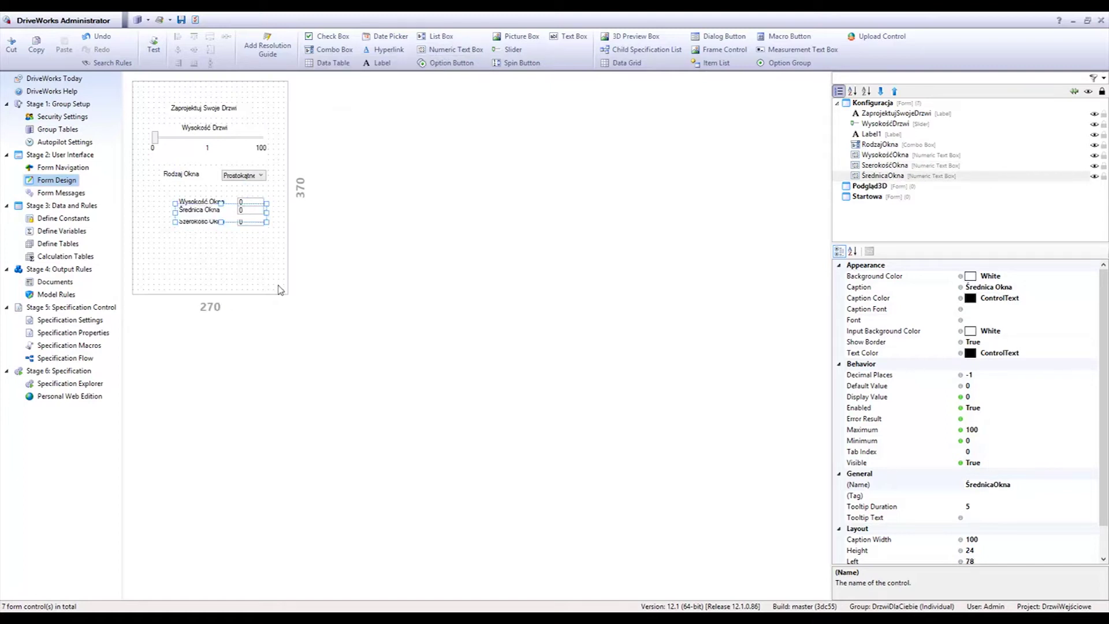
left_click(193, 202)
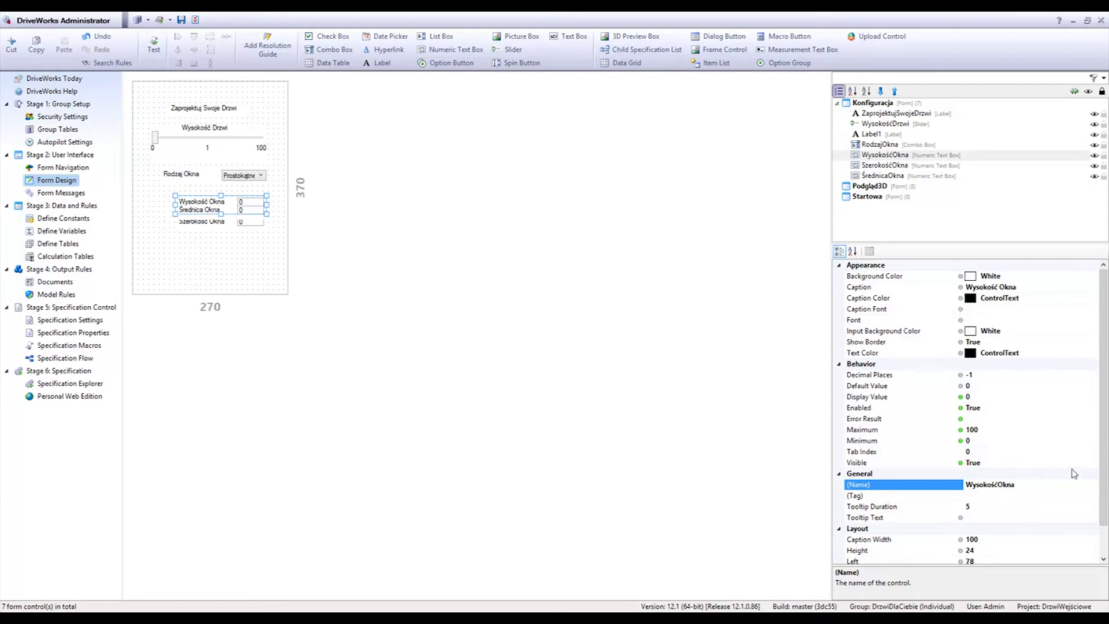
Give WysokośćOkna the Visible rule If(RodzajOknaReturn="Prostokątne",TRUE,FALSE) and copy it
left_click(1074, 462)
type("if")
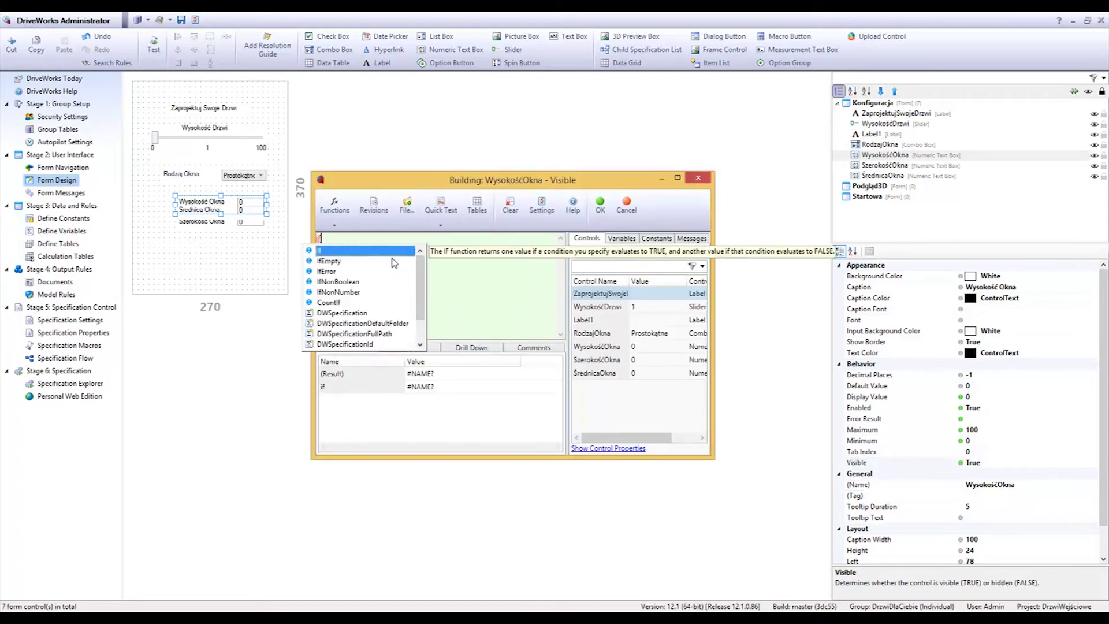
type("(")
double_click(591, 334)
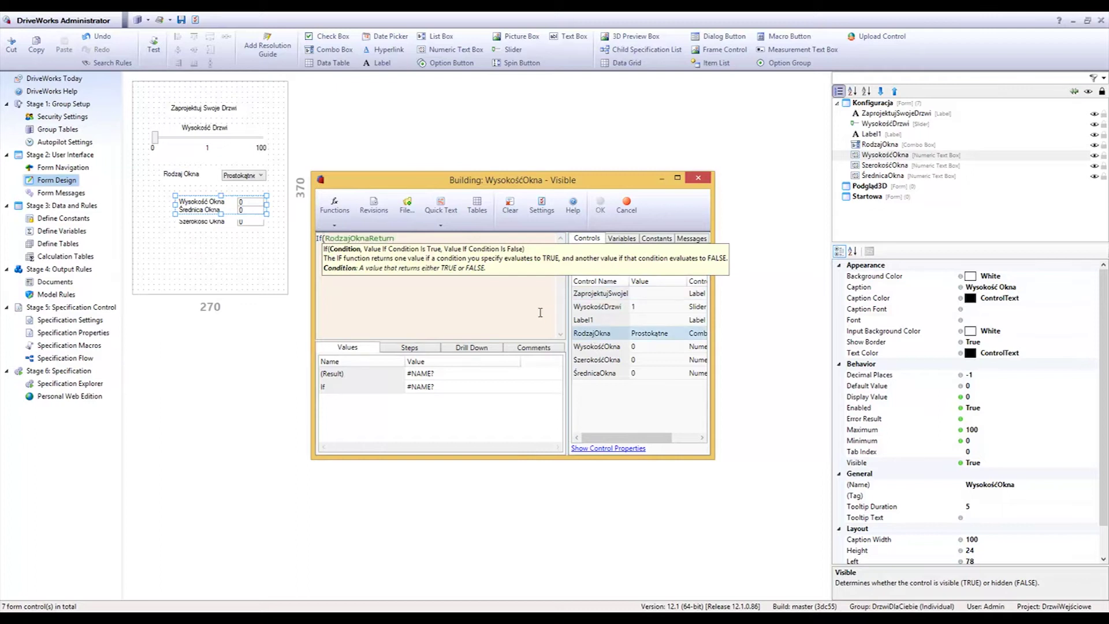
type("=\"Prostokątne")
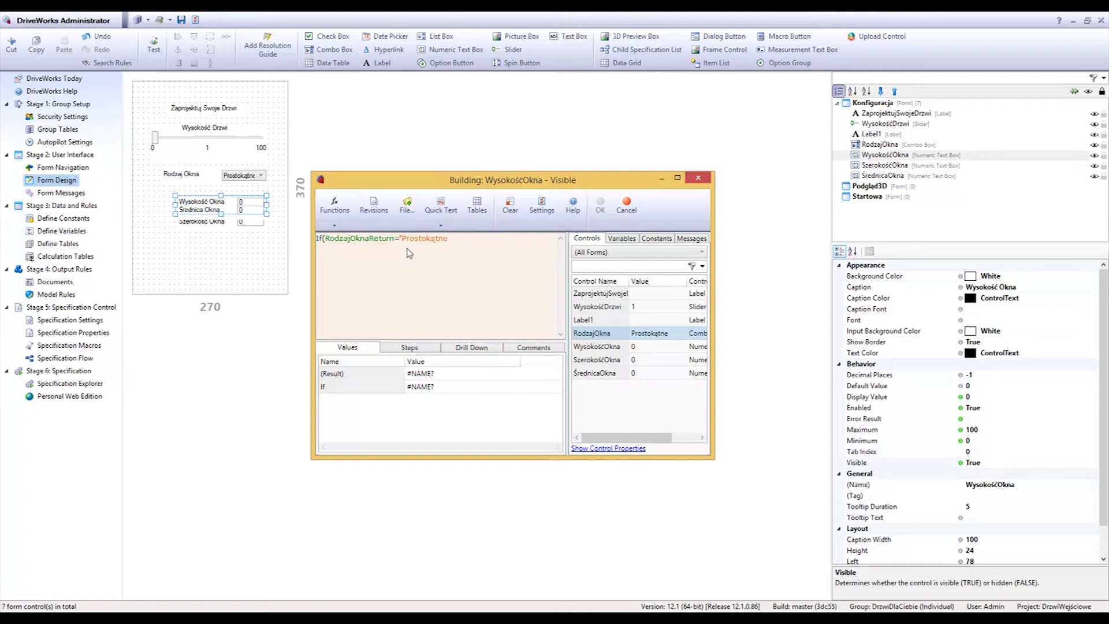
type(",")
type("TRUE,F")
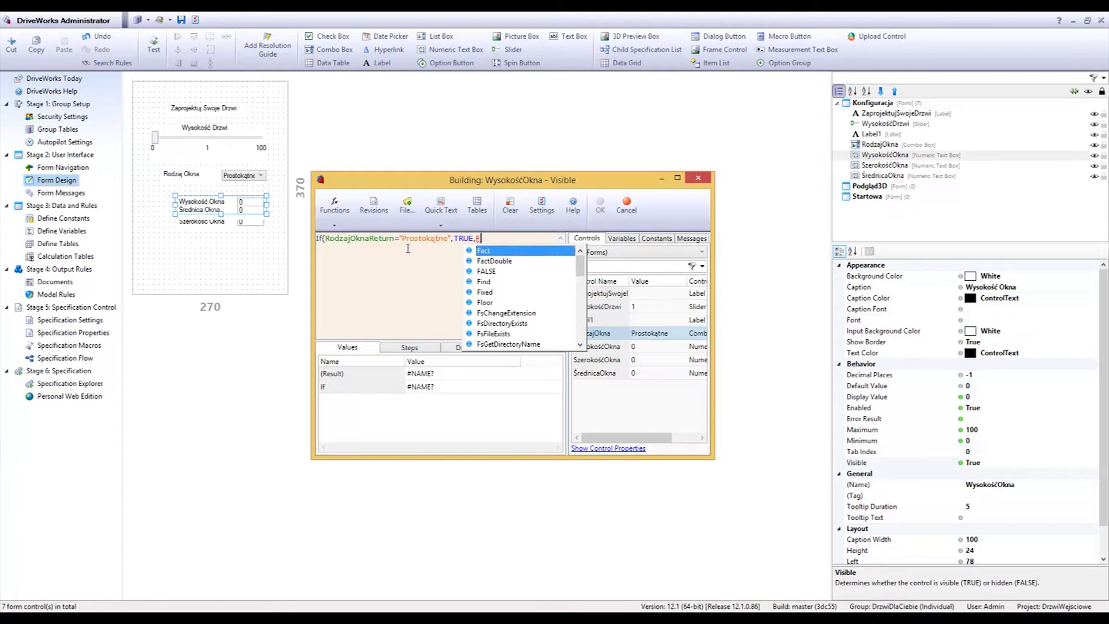
type("ALSE)")
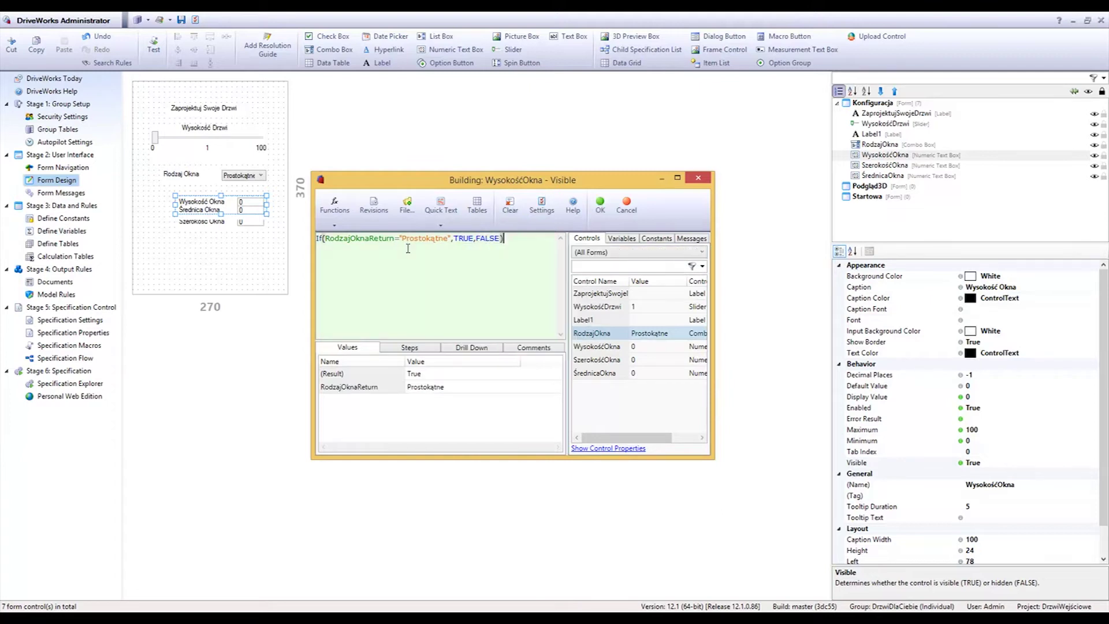
triple_click(414, 240)
right_click(413, 236)
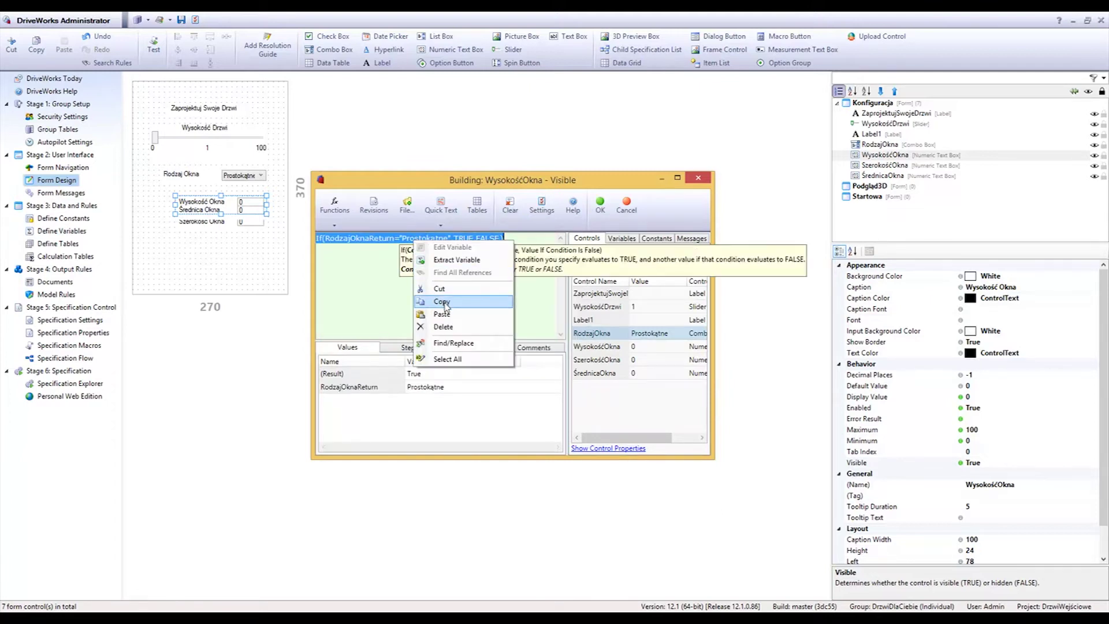
left_click(438, 307)
left_click(599, 205)
Paste the same Prostokątne visibility rule onto the SzerokośćOkna box
left_click(215, 225)
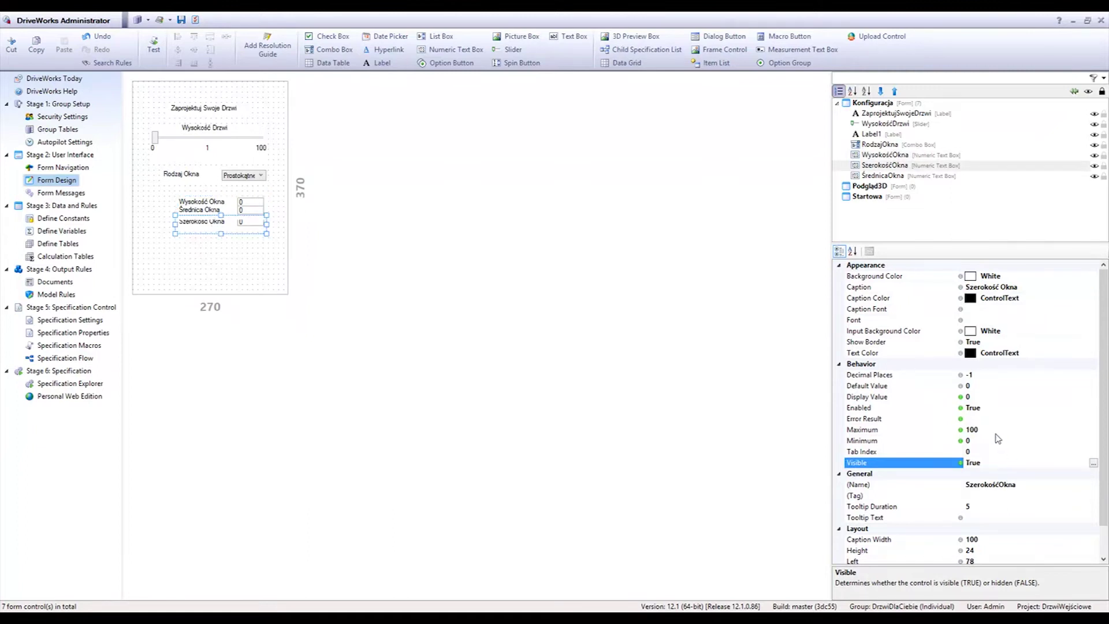
double_click(984, 462)
right_click(430, 265)
left_click(468, 343)
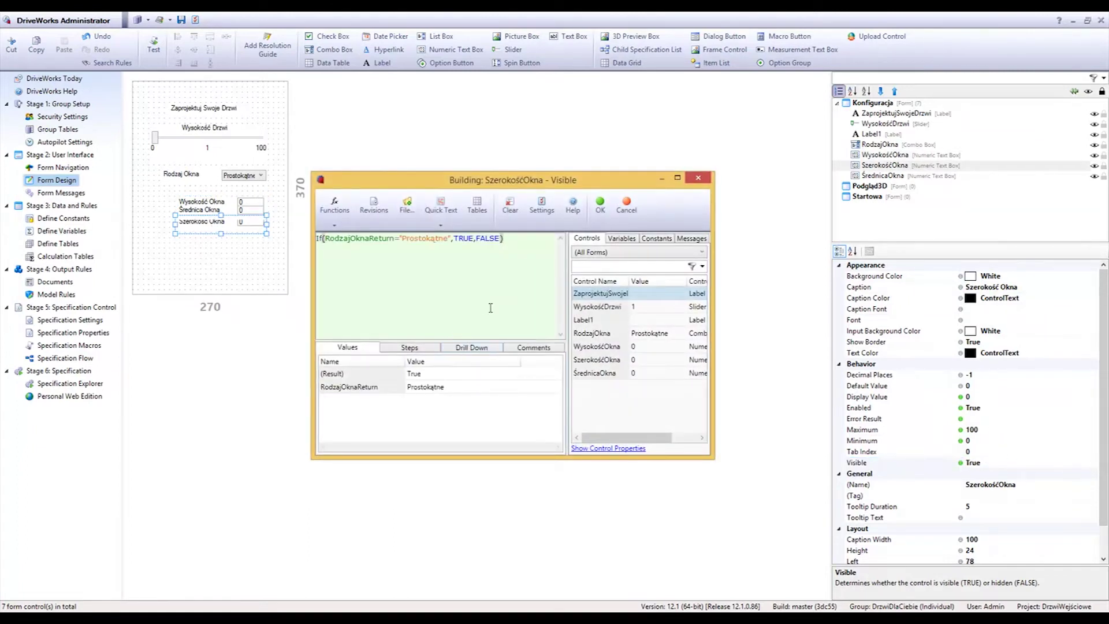
left_click(599, 205)
Give ŚrednicaOkna the inverted rule If(RodzajOknaReturn="Prostokątne",FALSE,TRUE)
left_click(199, 210)
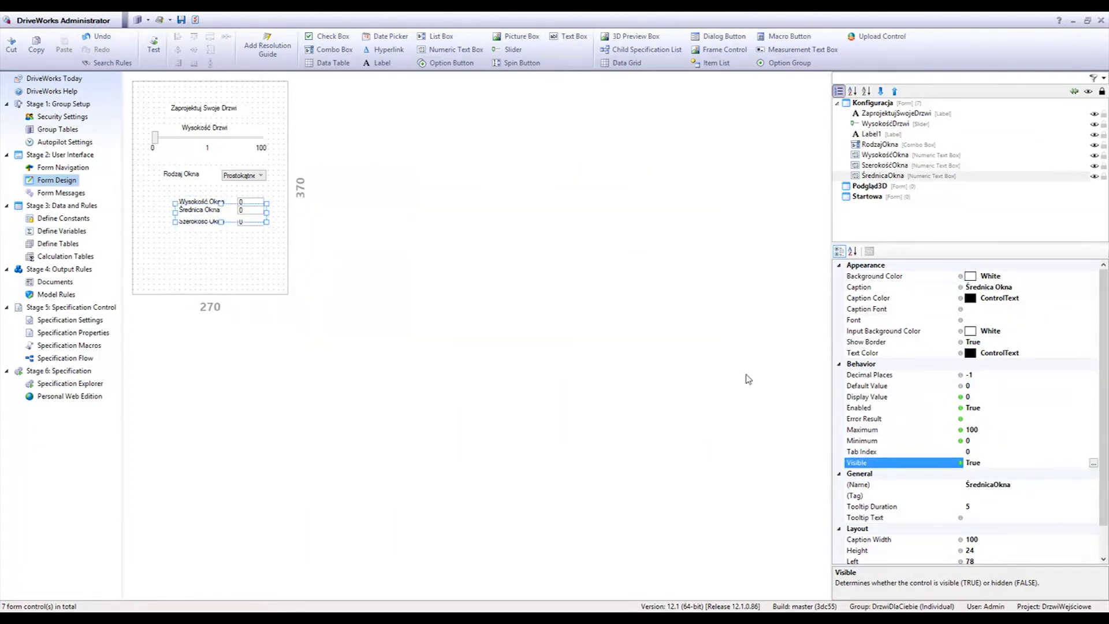
left_click(1093, 464)
key("ctrl+v")
left_click_drag(455, 238, 475, 238)
type("FALSE")
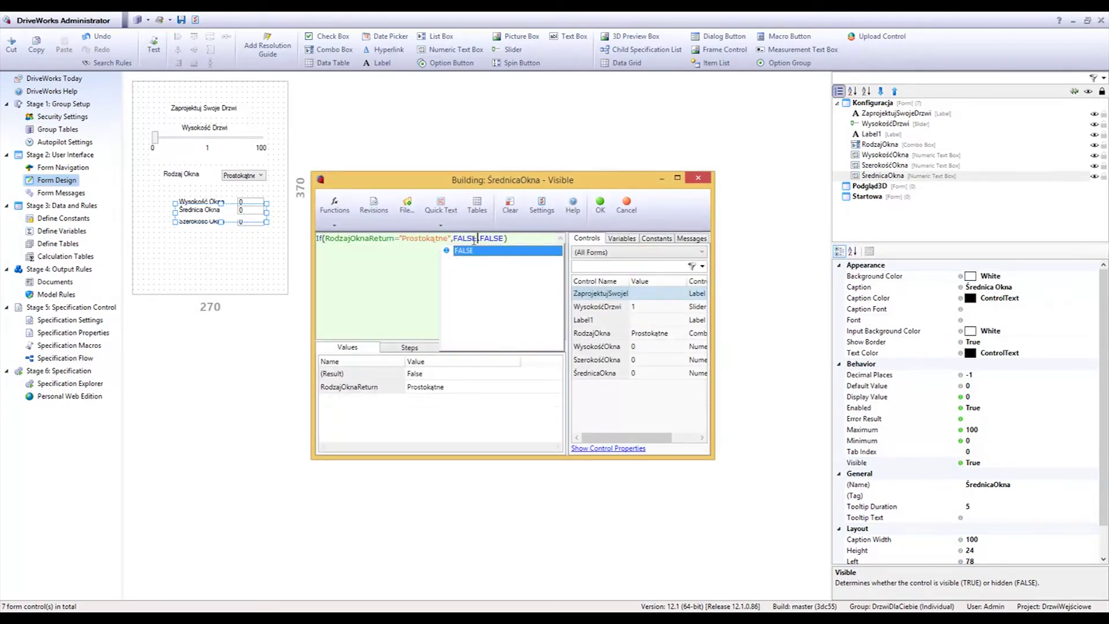
type(",")
key("Delete")
key("Delete")
key("Delete")
type("TRUE")
left_click(600, 206)
Test the form by switching Rodzaj Okna between Okrągłe and Prostokątne
left_click(153, 43)
left_click(245, 175)
left_click(250, 195)
left_click(245, 175)
left_click(242, 186)
left_click(154, 43)
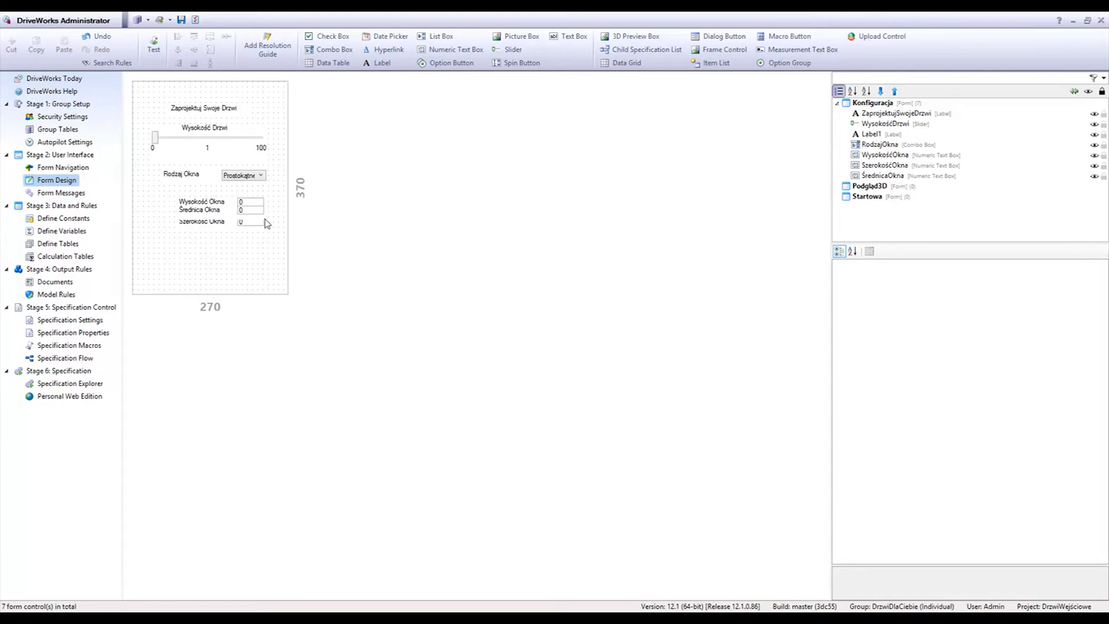
Add a wide MateriałDrzwi combo box at the form's bottom, then show the data tables
left_click(335, 51)
type("MateriałDrzwi")
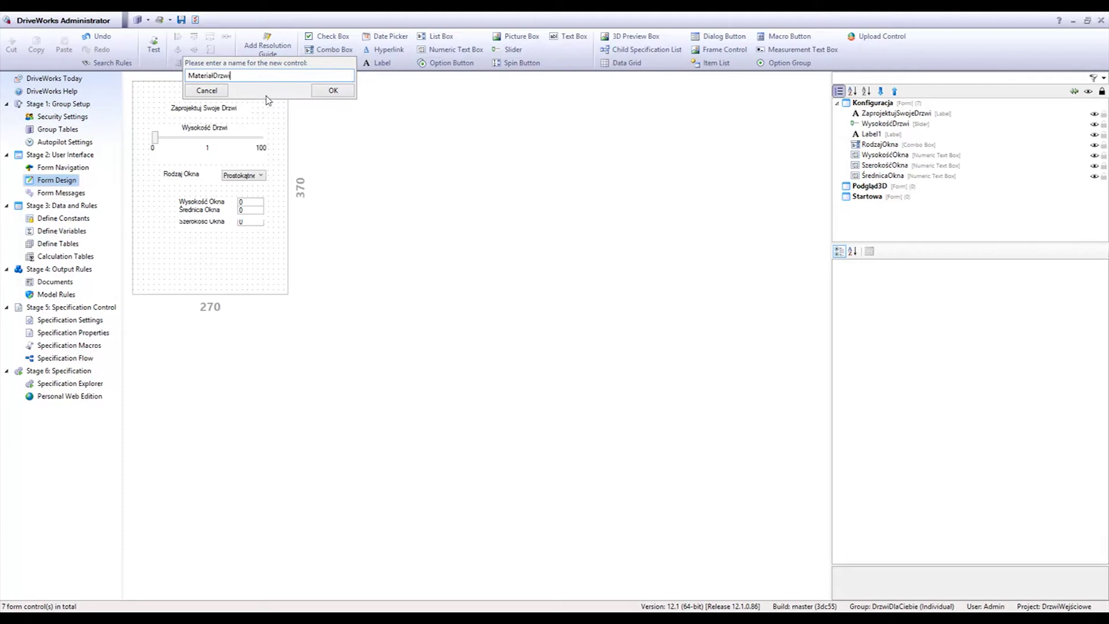
key("Return")
mouse_move(205, 194)
left_mouse_down()
mouse_move(181, 248)
mouse_move(293, 244)
left_mouse_up()
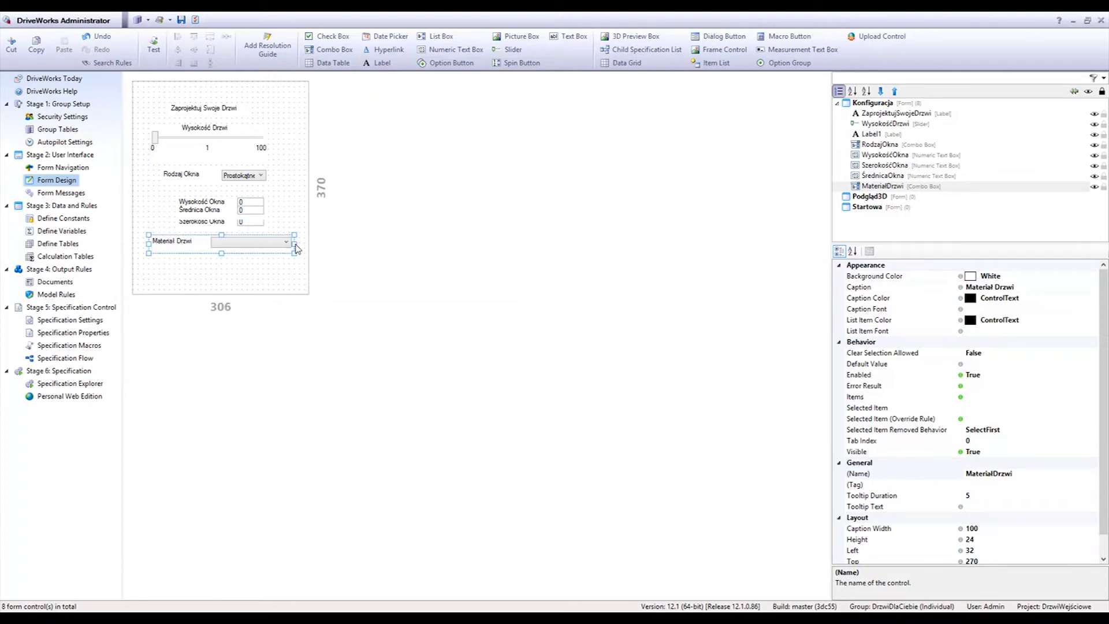
left_click(265, 271)
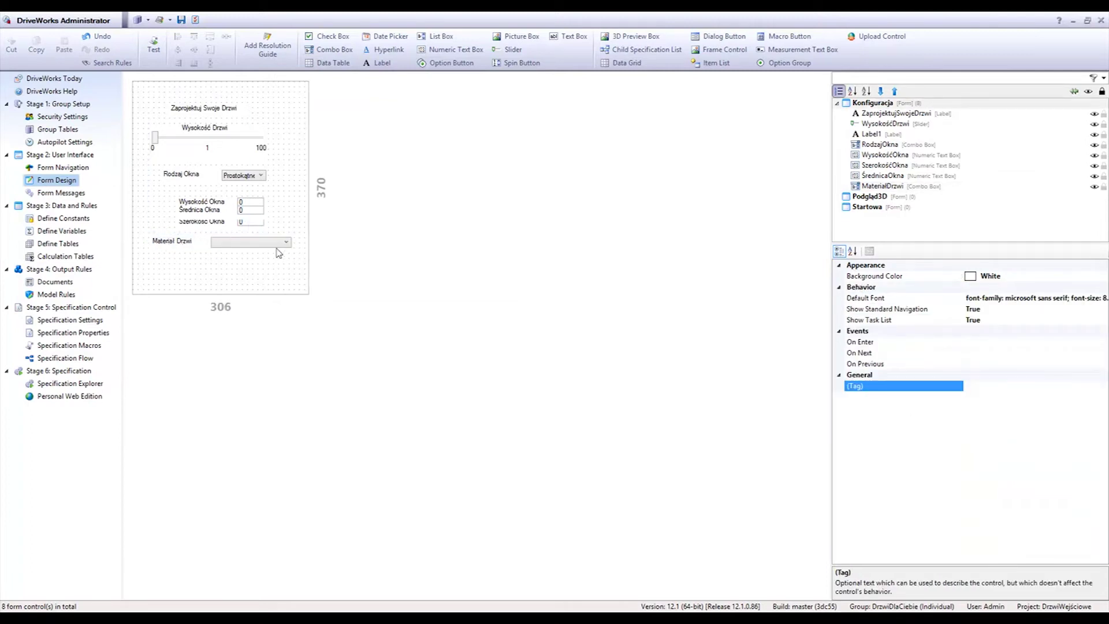
left_click(75, 245)
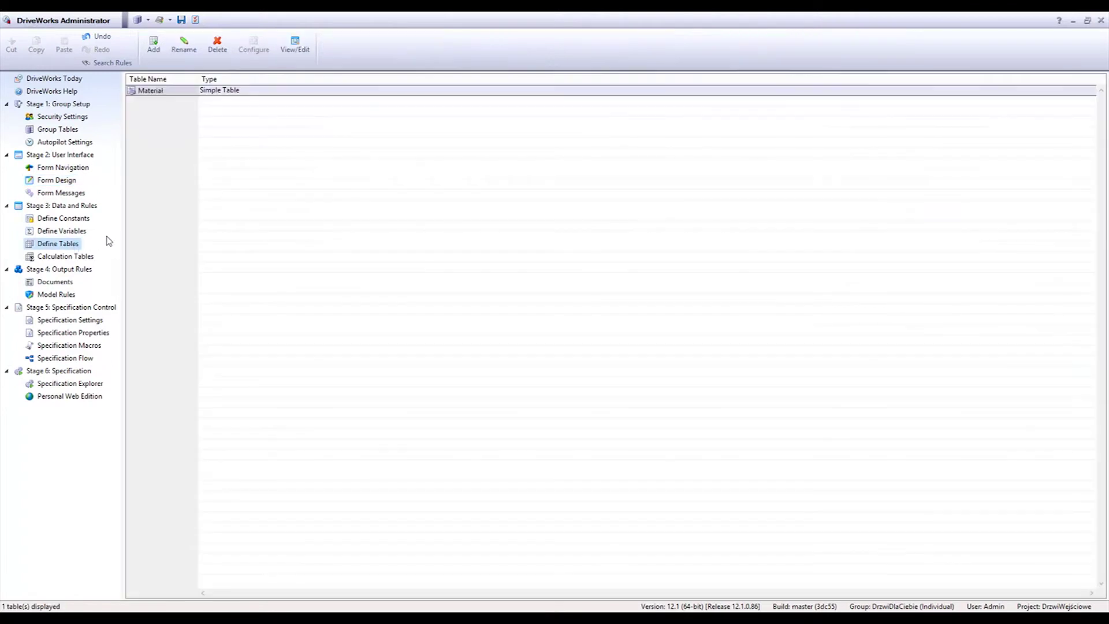
Widen column B of the Material table, save it, and select MaterialDrzwi in Form Design
double_click(221, 93)
left_click(176, 97)
left_click(169, 115)
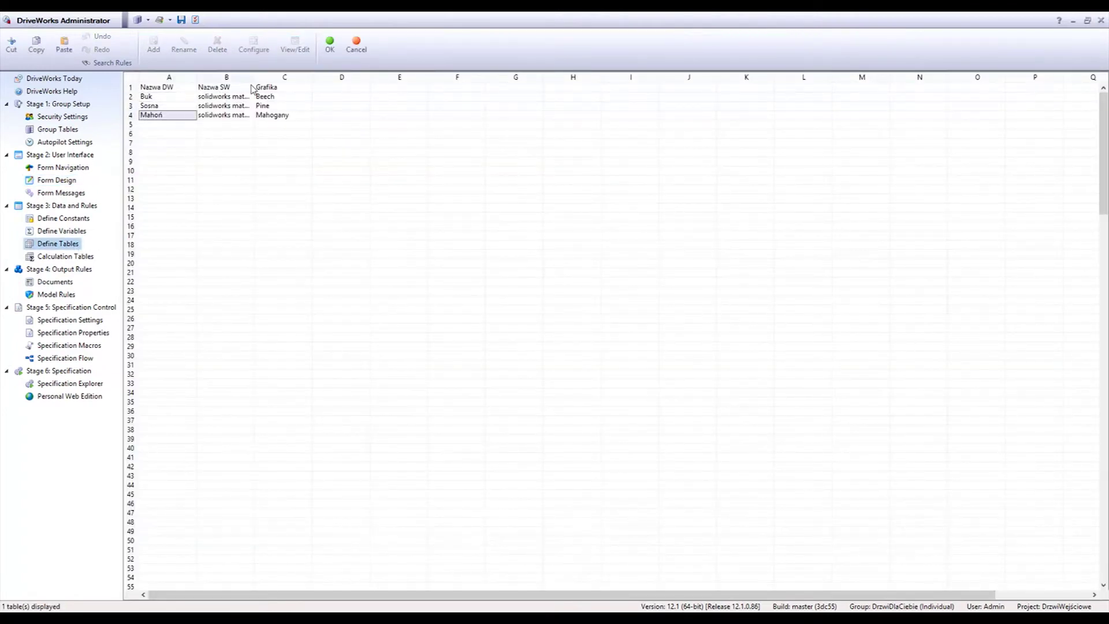
left_click_drag(254, 75, 324, 77)
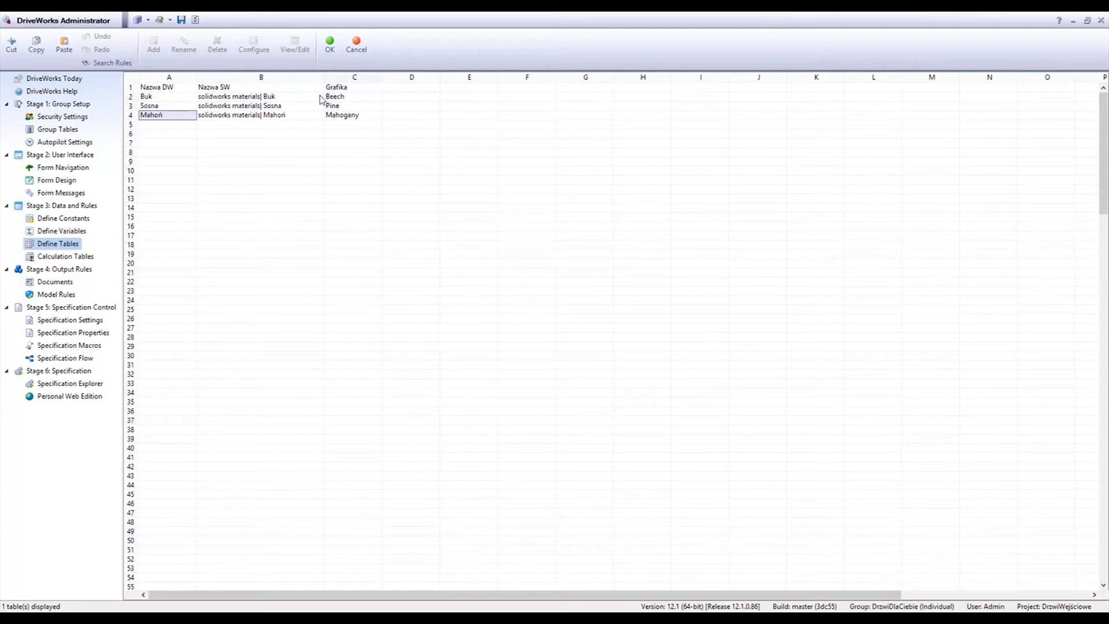
left_click(333, 48)
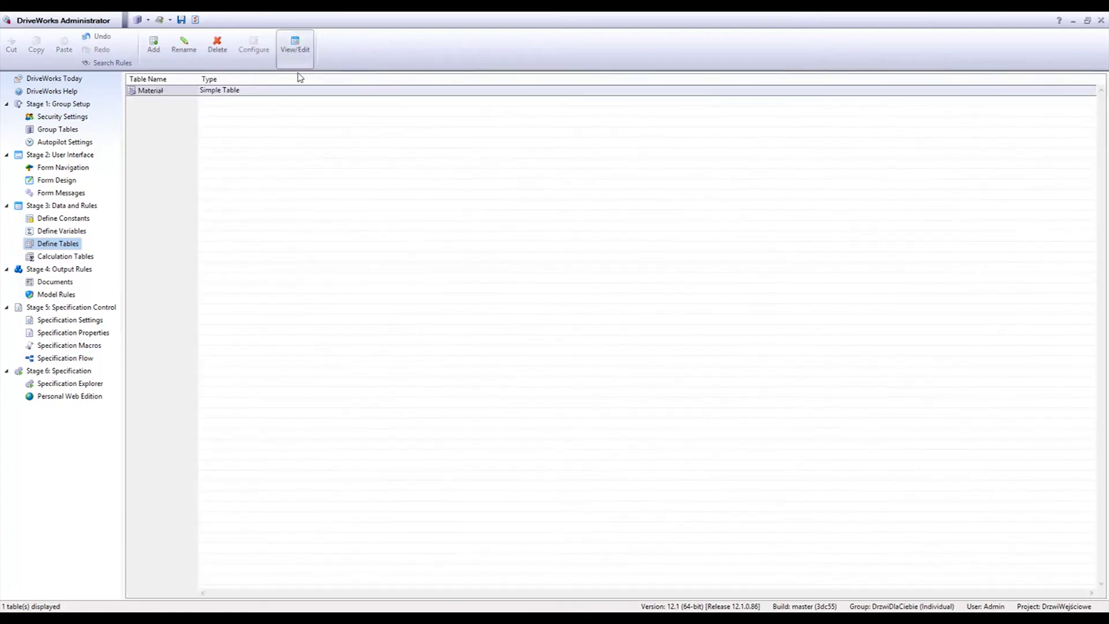
left_click(58, 181)
left_click(243, 242)
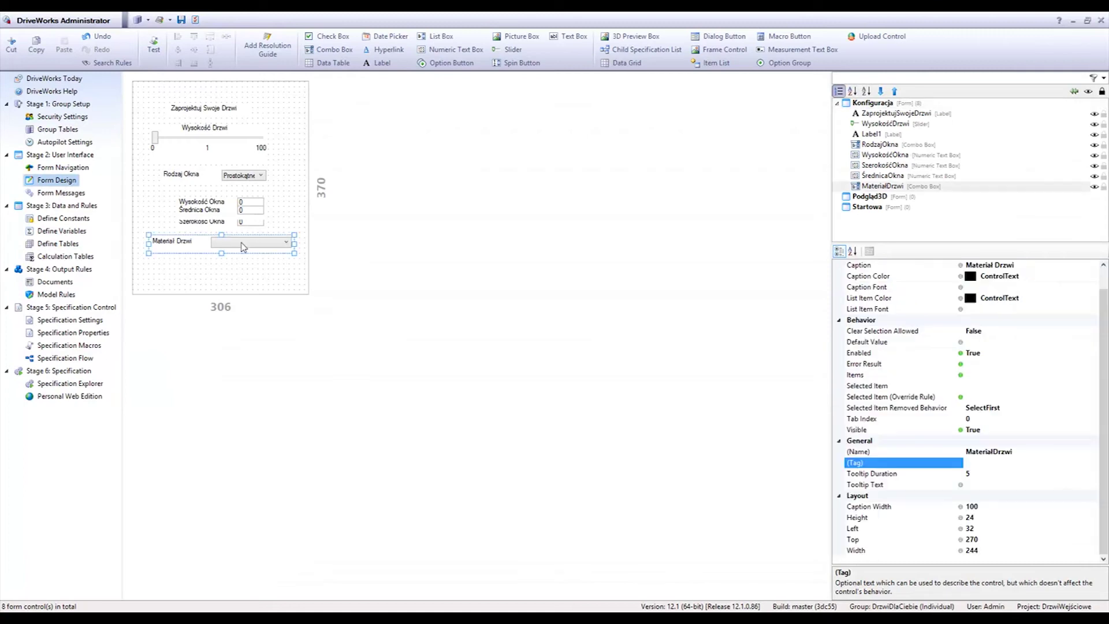
Set the MaterialDrzwi Items rule to ListAll(DwLookupMaterial,1)
left_click(985, 377)
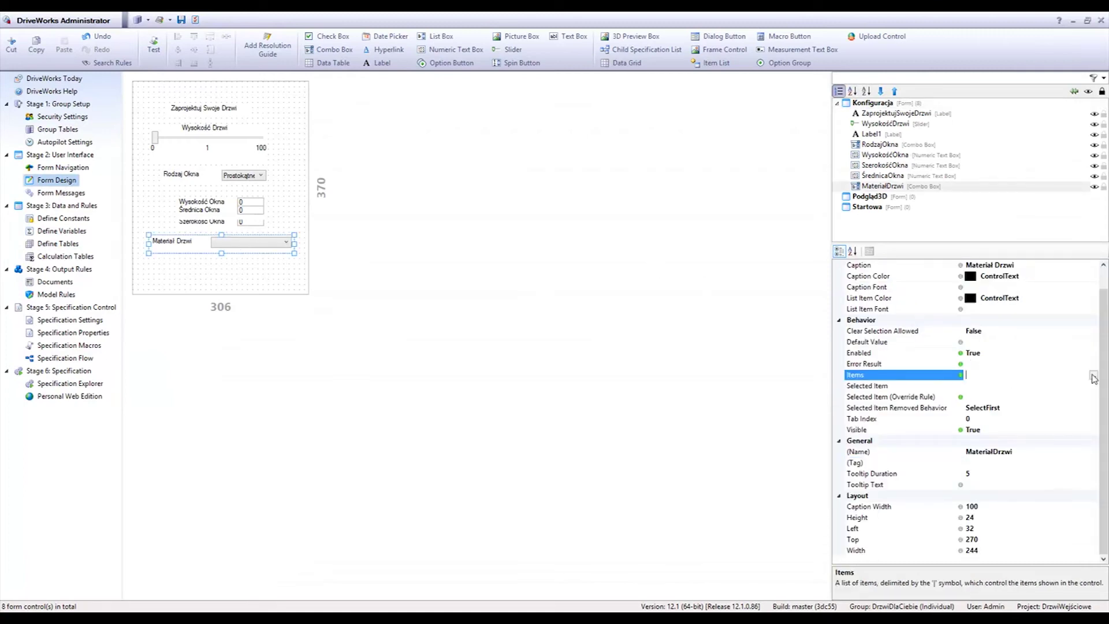
left_click(1075, 376)
type("list")
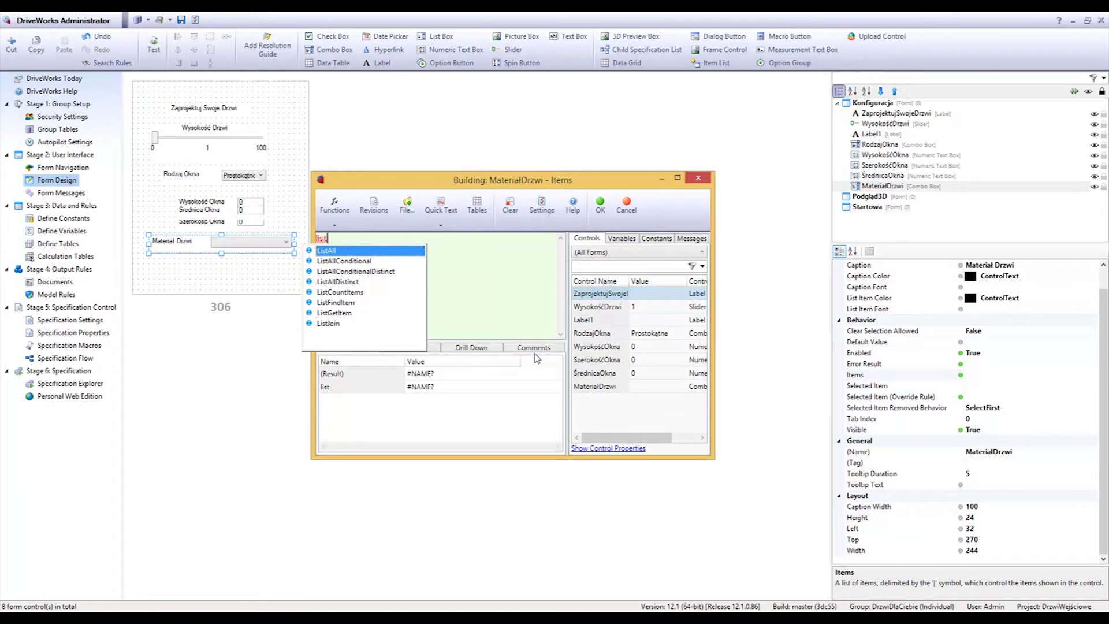
key("Tab")
type("(")
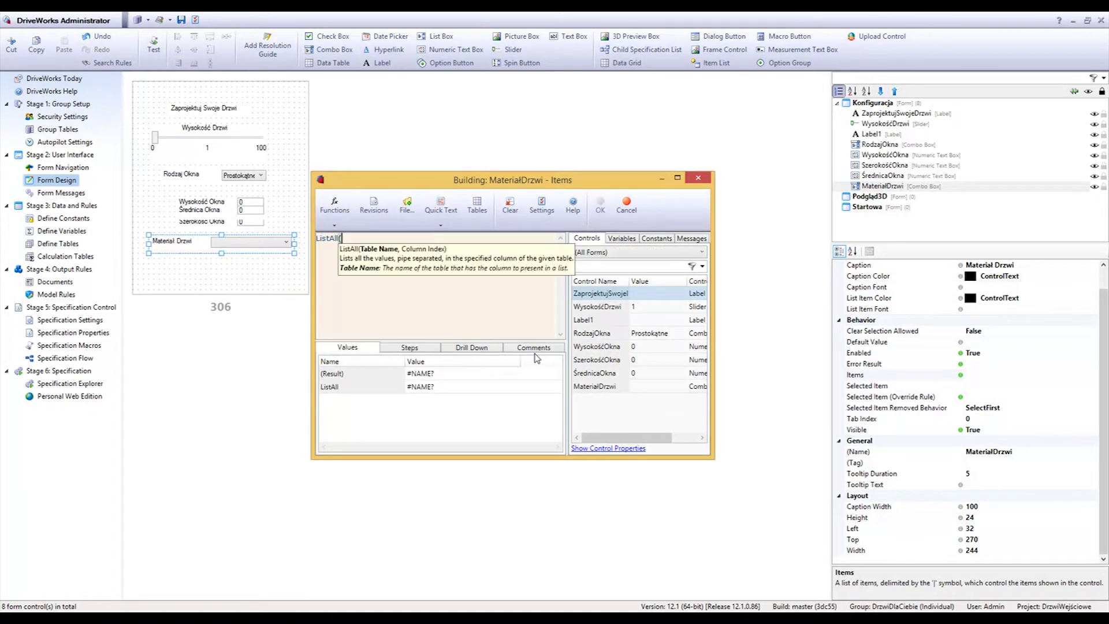
left_click(477, 205)
double_click(446, 252)
type(",1)")
left_click(601, 206)
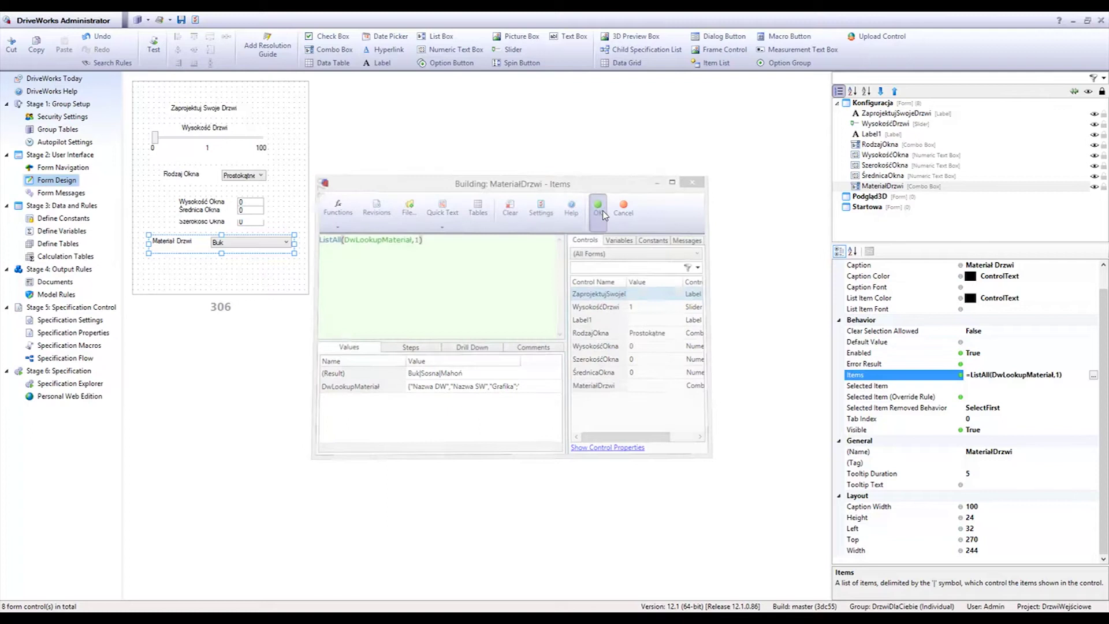
Pick Mahoń in the combo and place a Picture Box below it
left_click(254, 241)
left_click(254, 267)
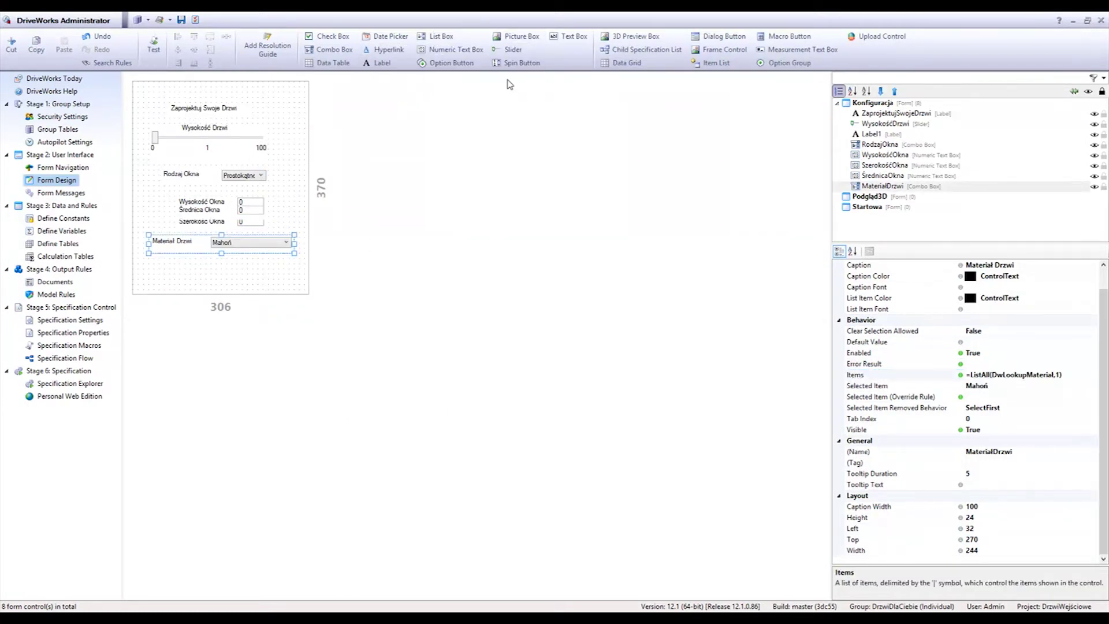
left_click_drag(522, 36, 215, 255)
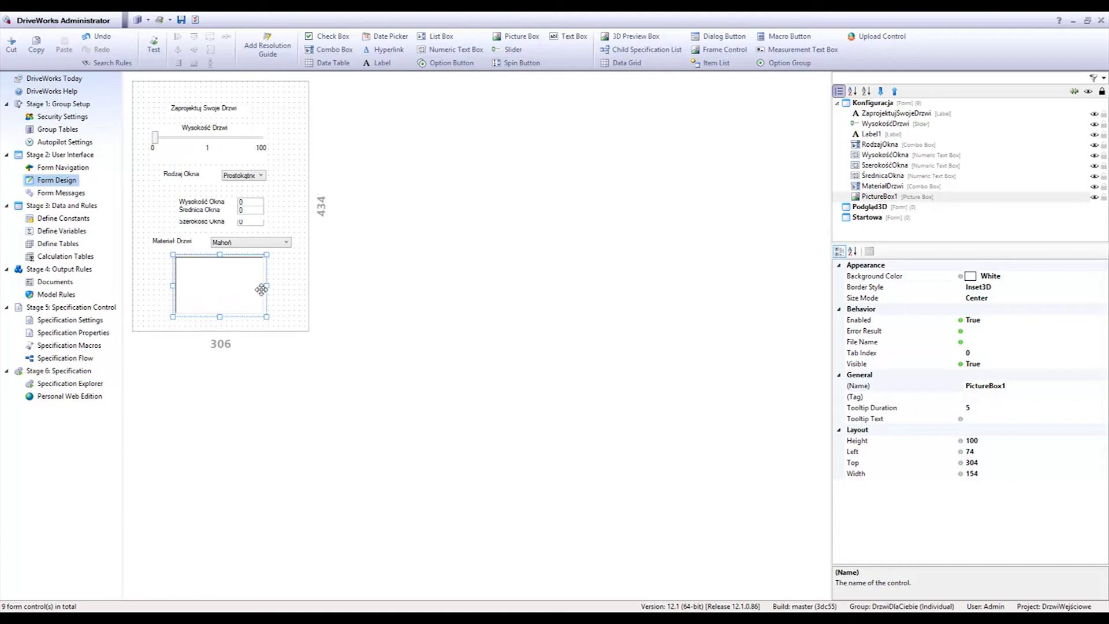
Point the picture's File Name at Beech.bmp in the Material image folder
left_click(960, 341)
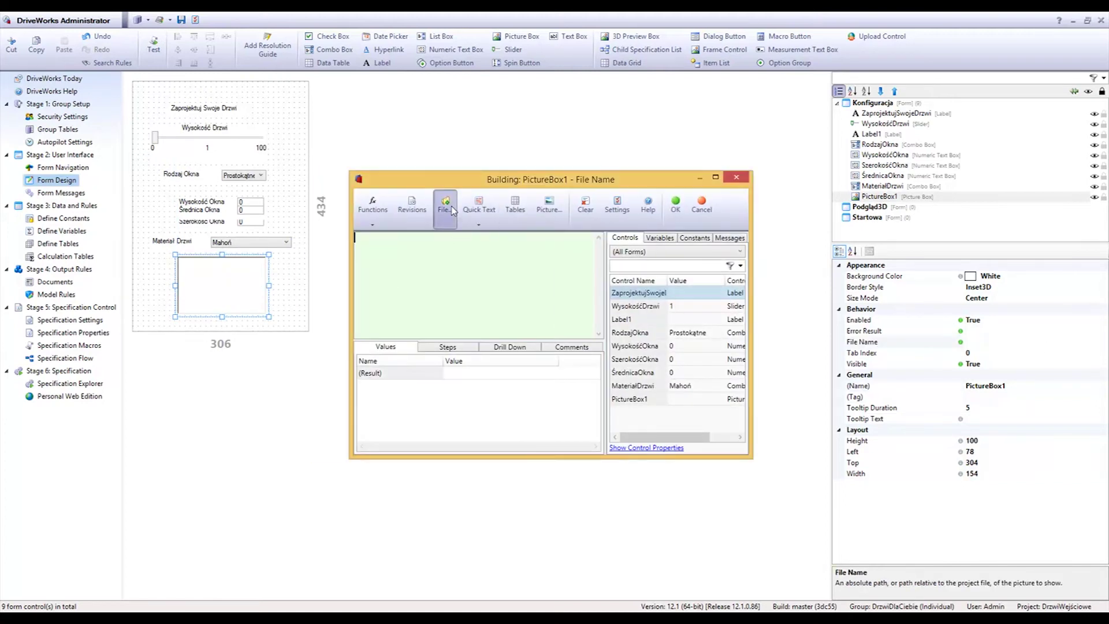
left_click(442, 207)
double_click(484, 269)
left_click(489, 282)
left_click(808, 481)
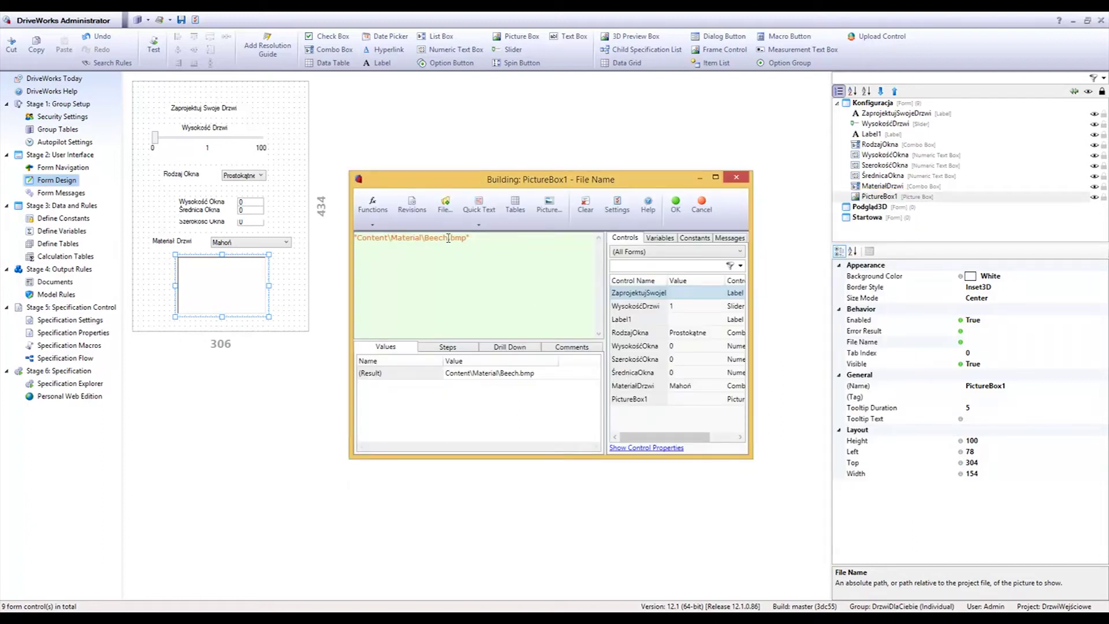
Replace the file name with VLookup(MaterialDrzwiReturn,DwLookupMaterial,3)&".bmp"
key("BackSpace")
key("BackSpace")
key("BackSpace")
type("\"")
type("&&")
type("vloo&")
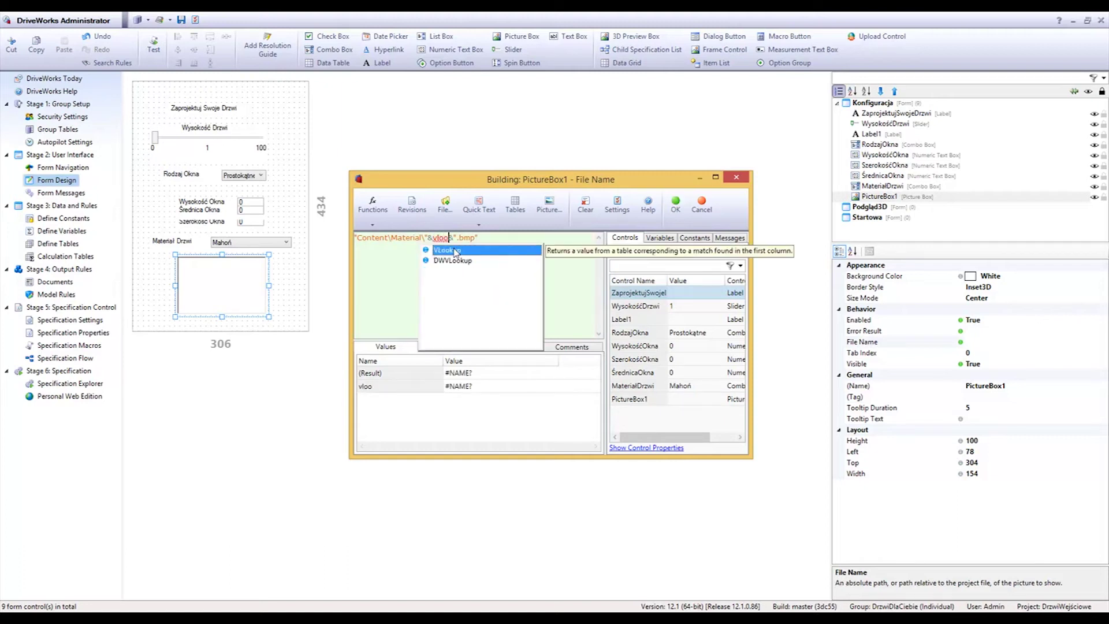
double_click(454, 251)
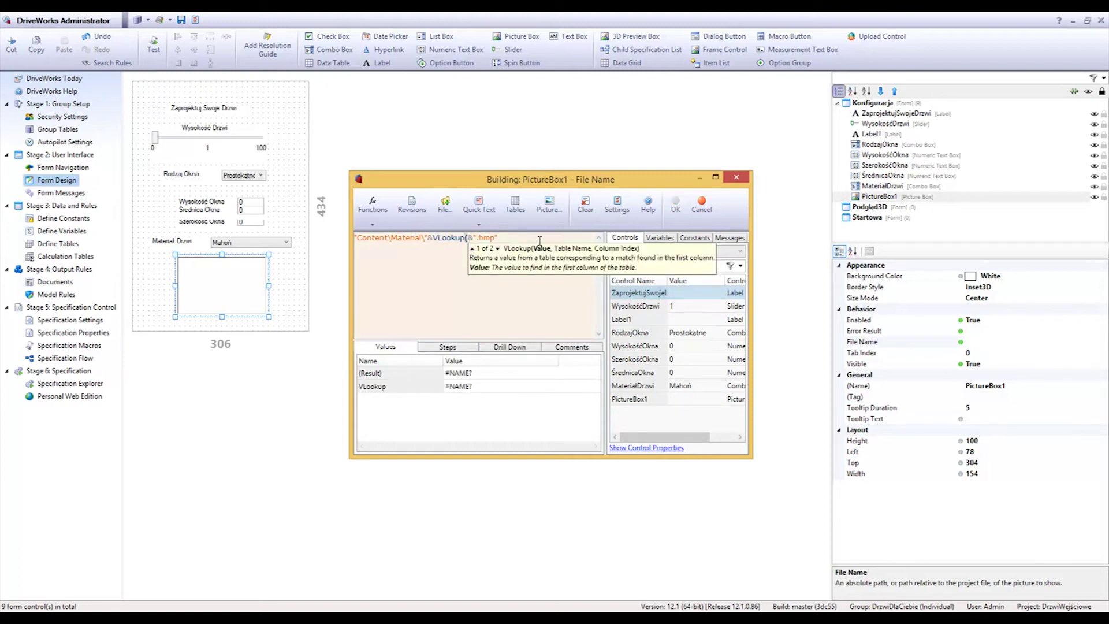
double_click(644, 386)
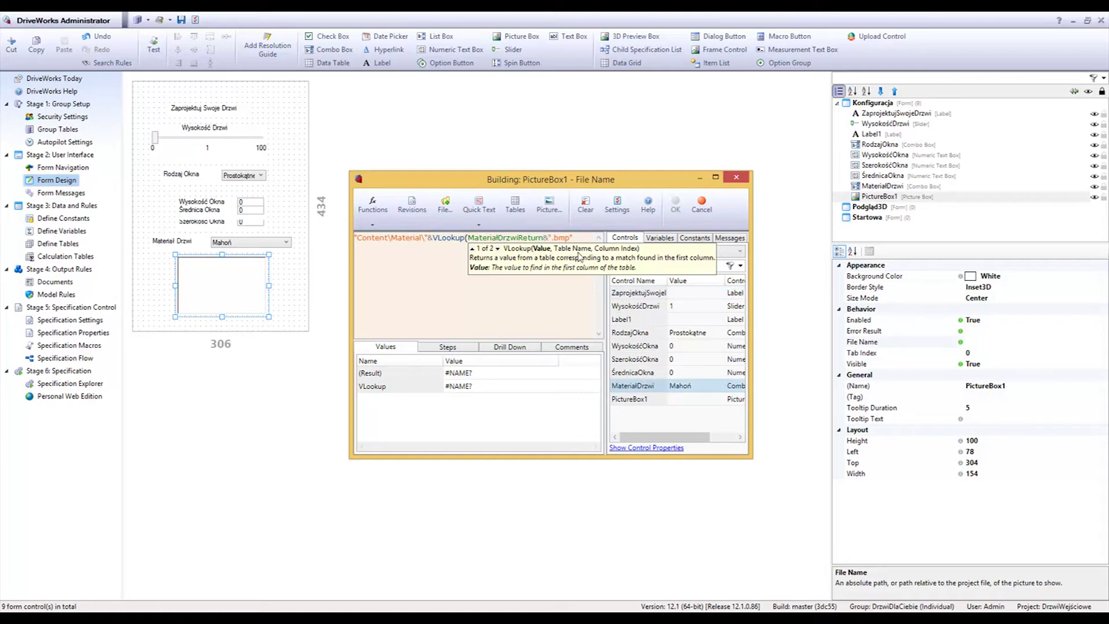
type(",")
left_click(515, 204)
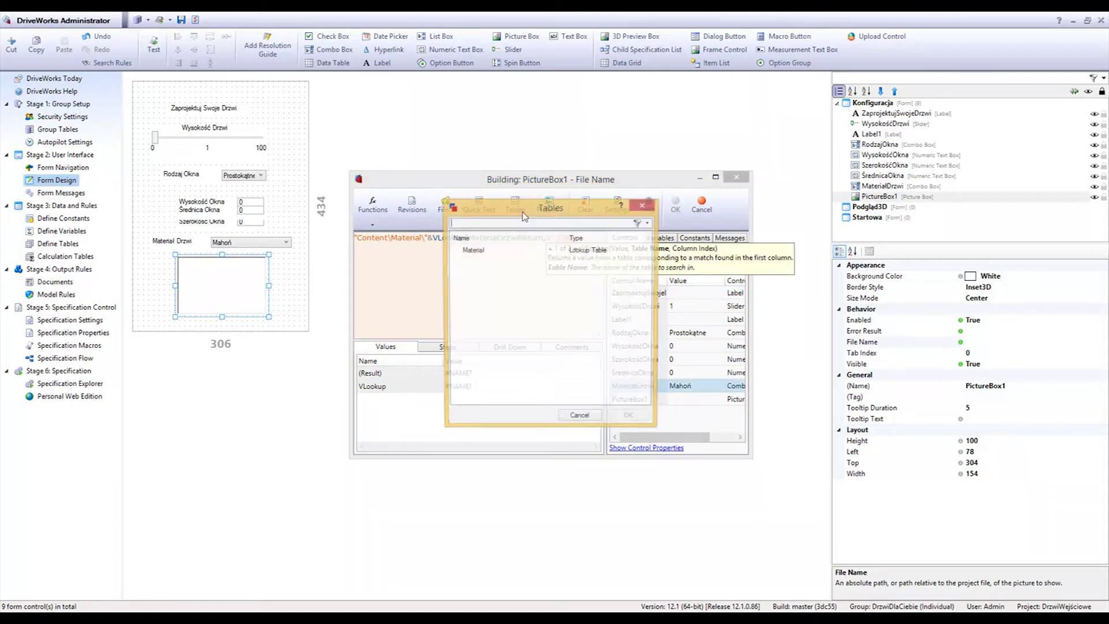
double_click(480, 251)
type(", DwLookupMateriał,3)&\".bmp")
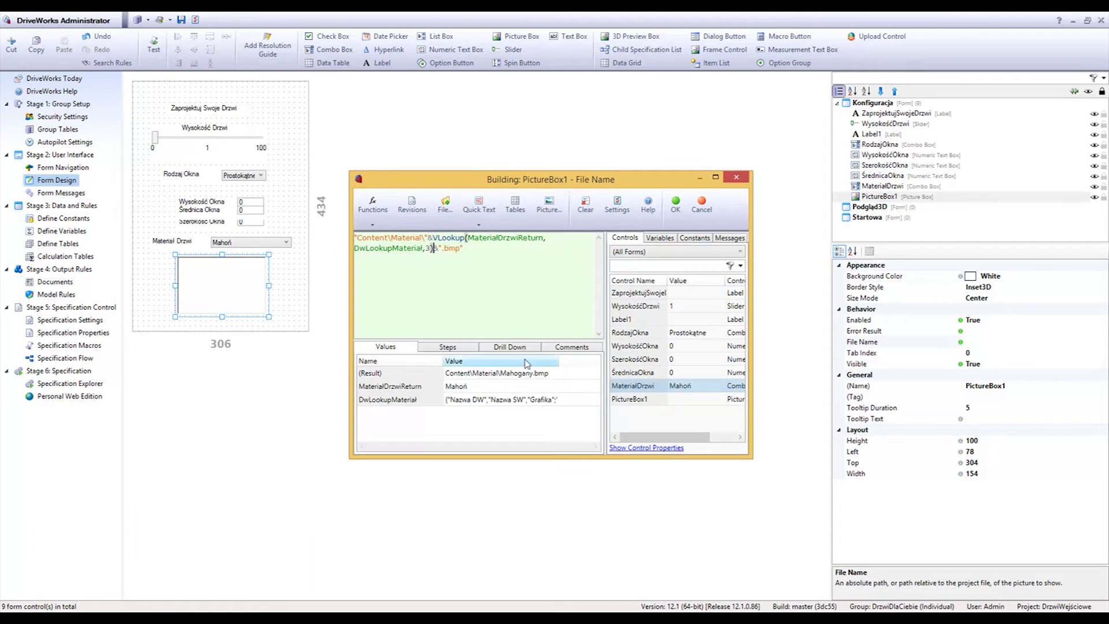
left_click(675, 208)
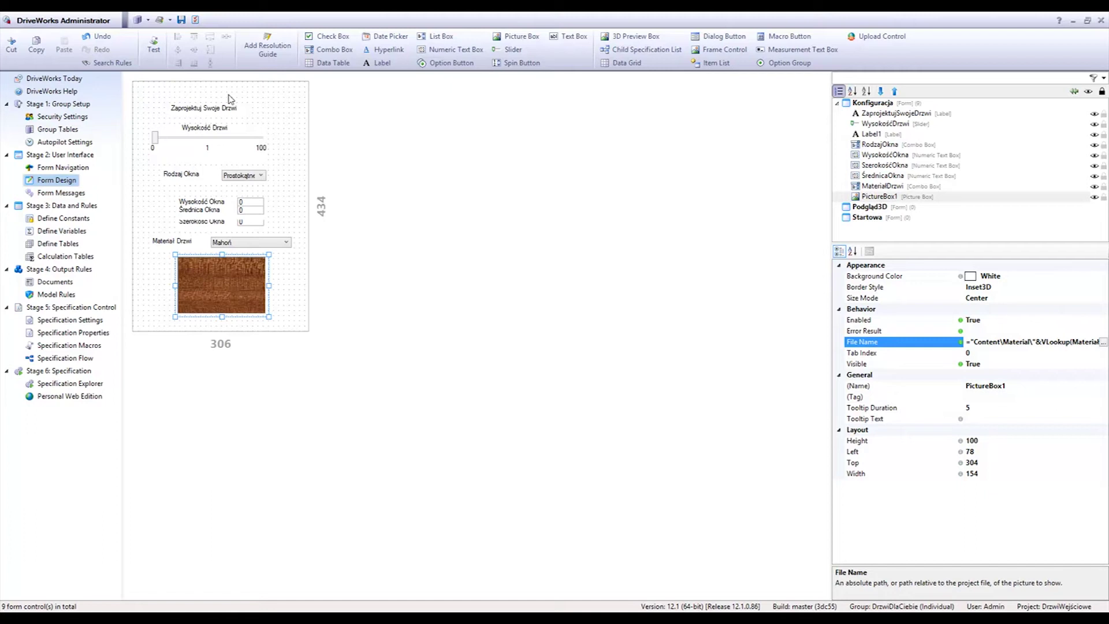
Test the picture by choosing Buk, then open the Model Rules grid
left_click(153, 47)
left_click(284, 242)
left_click(265, 263)
left_click(284, 242)
left_click(254, 254)
left_click(152, 55)
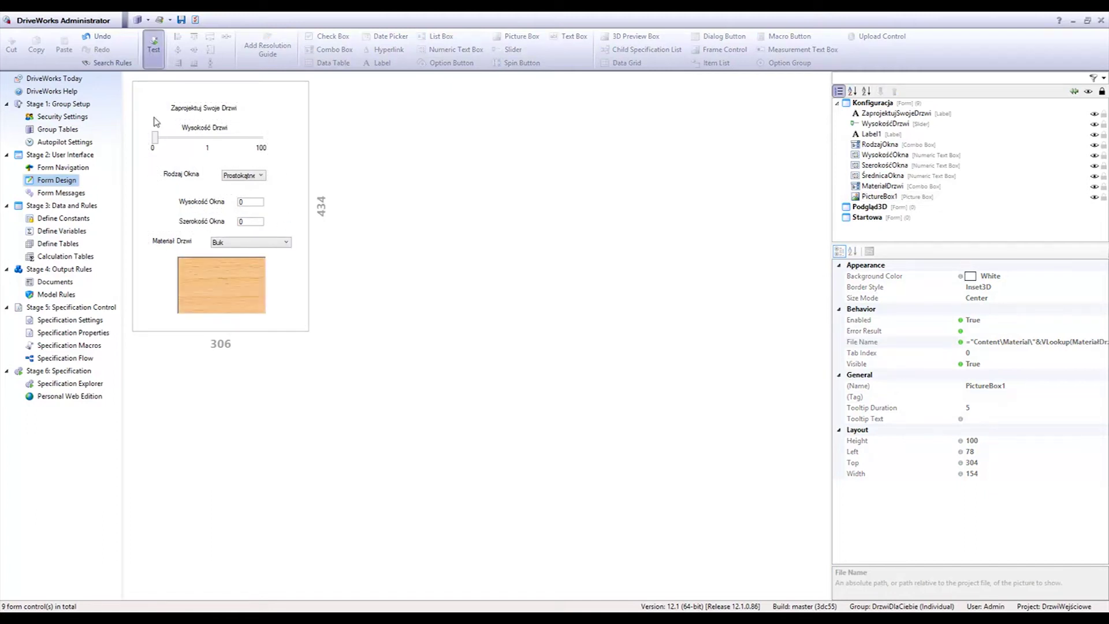
left_click(58, 295)
type("wyso")
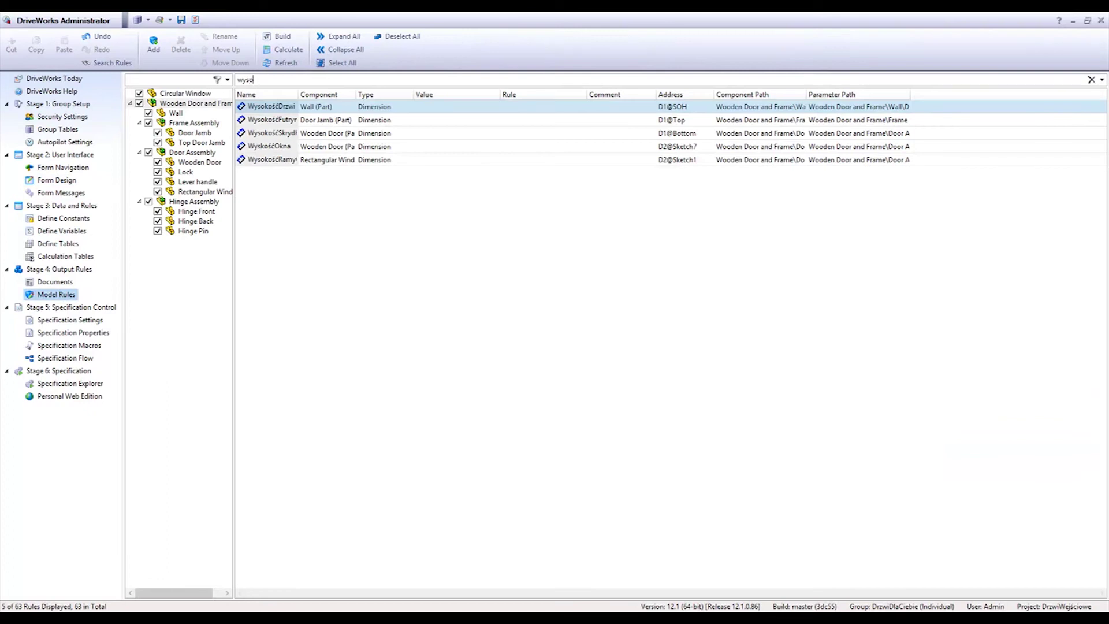
Set the WysokośćDrzwi model rule to the door height control's value
type("kośćdr")
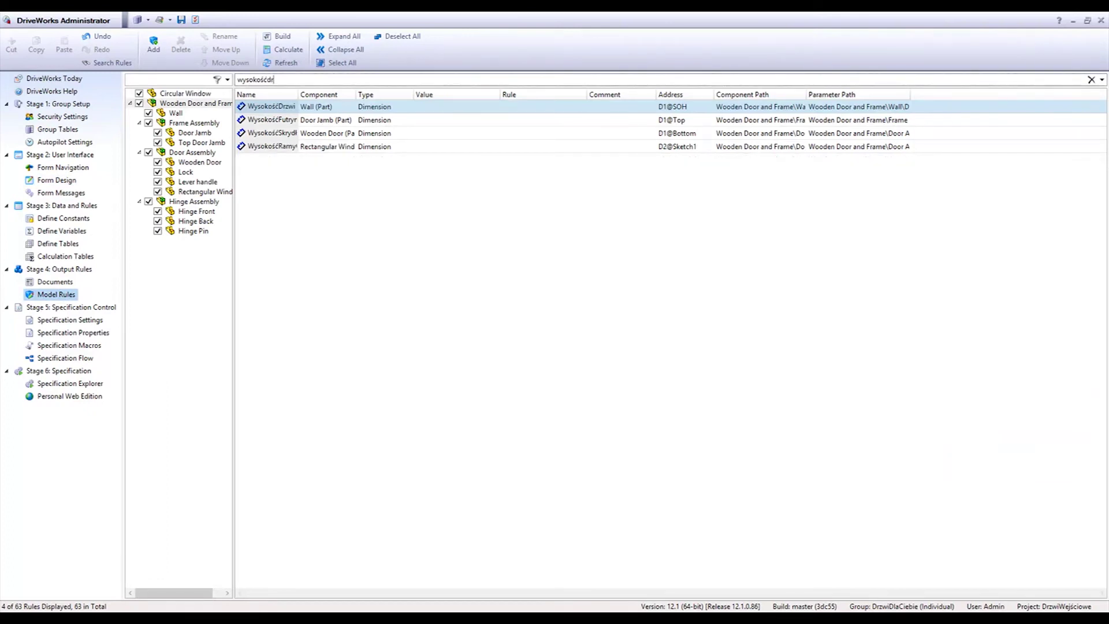
type("zwi")
double_click(441, 109)
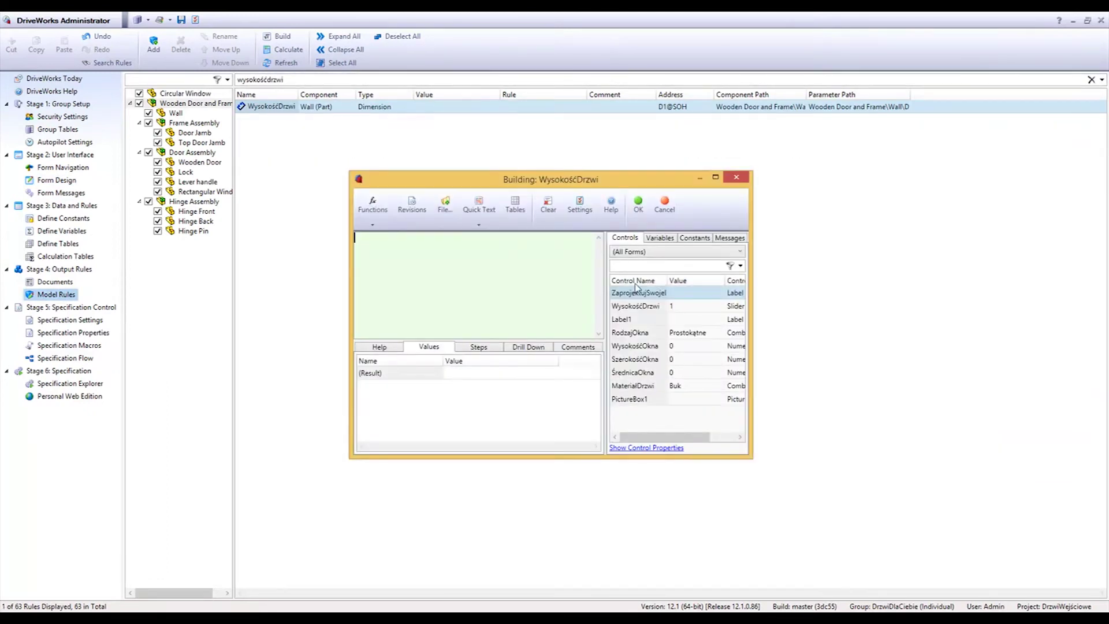
left_click(635, 310)
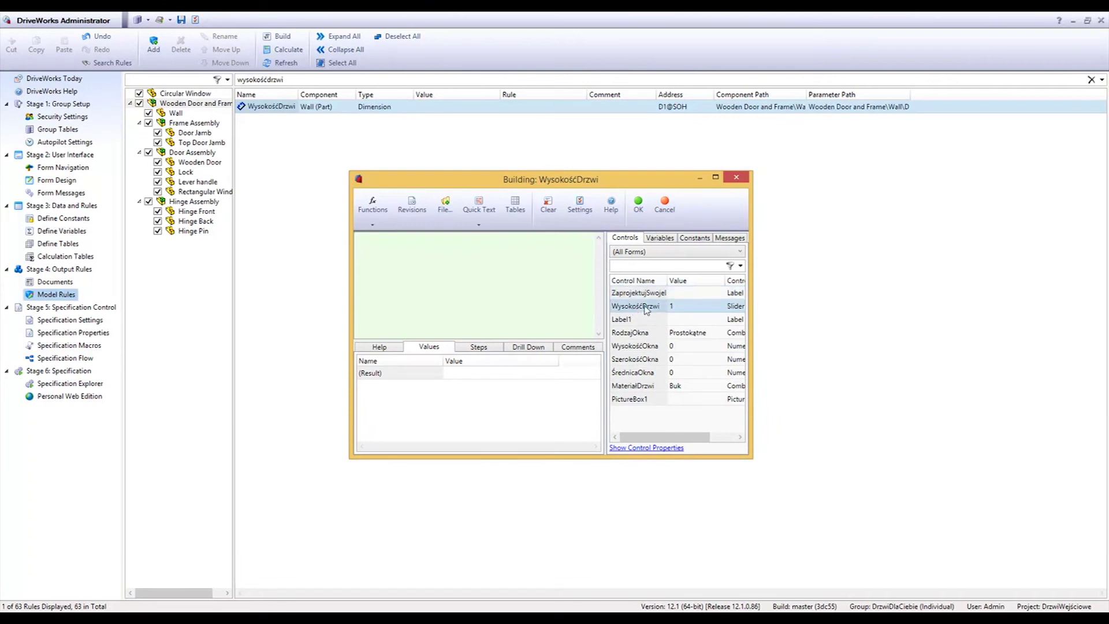
double_click(647, 310)
left_click(638, 205)
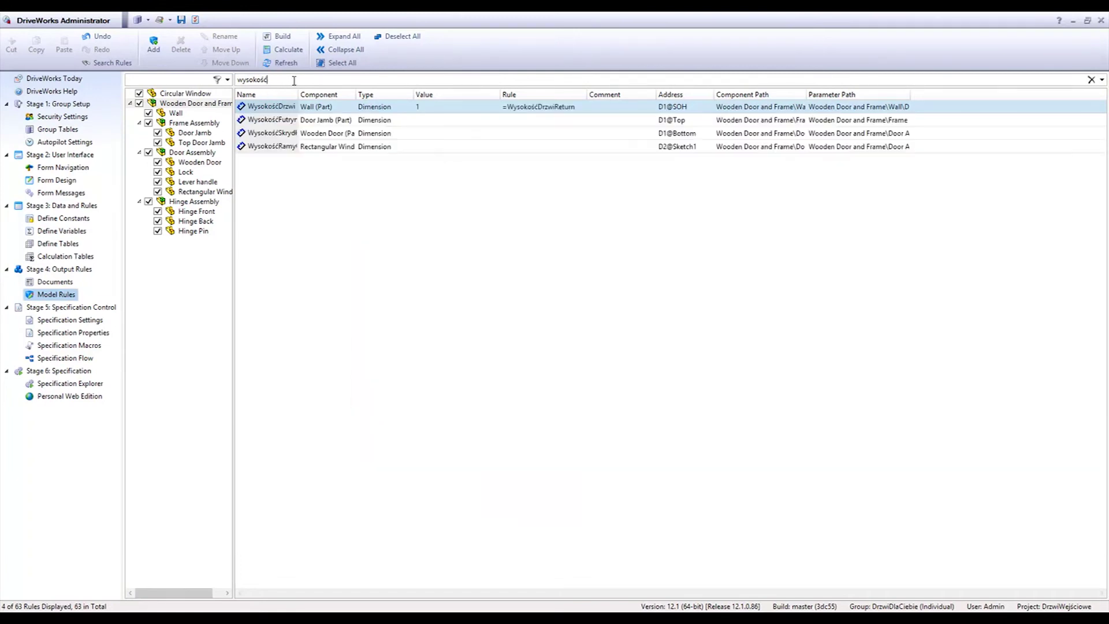
Confirm the WysokośćOkna and SzerokośćOkna rules and link PromieńOkna to ŚrednicaOkna
key("BackSpace")
key("BackSpace")
key("BackSpace")
type("ok")
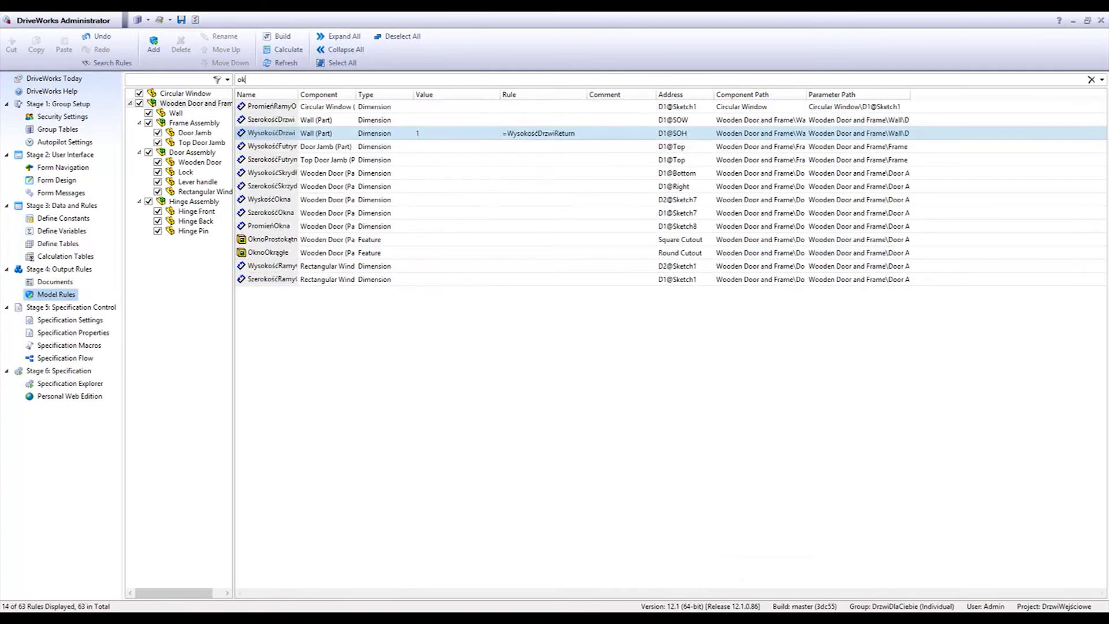
type("n")
double_click(280, 121)
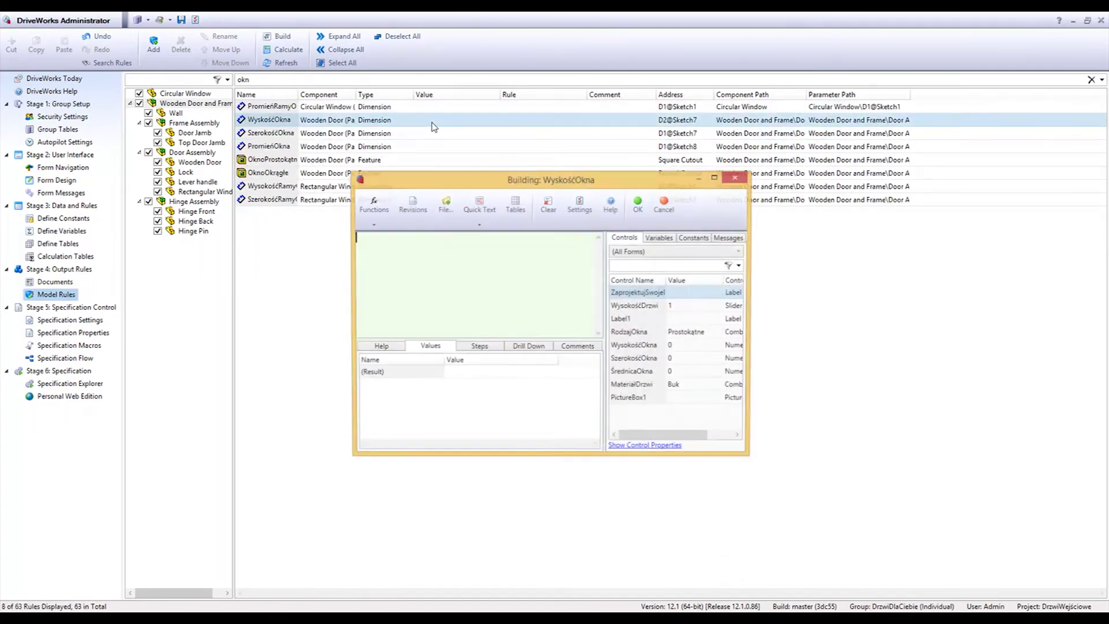
left_click(638, 205)
double_click(413, 134)
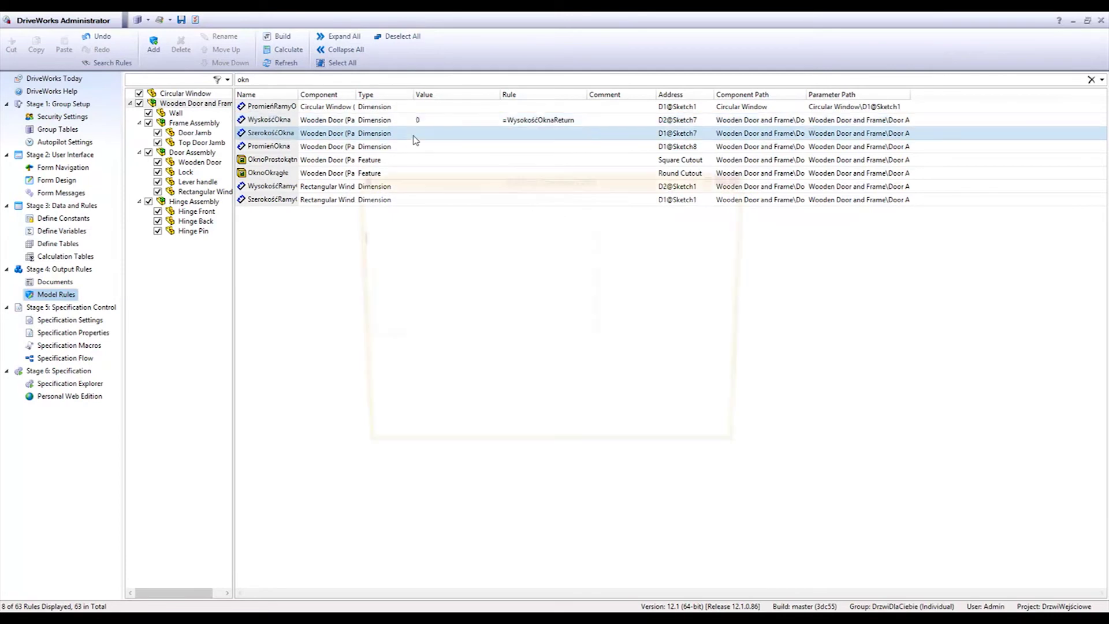
left_click(638, 205)
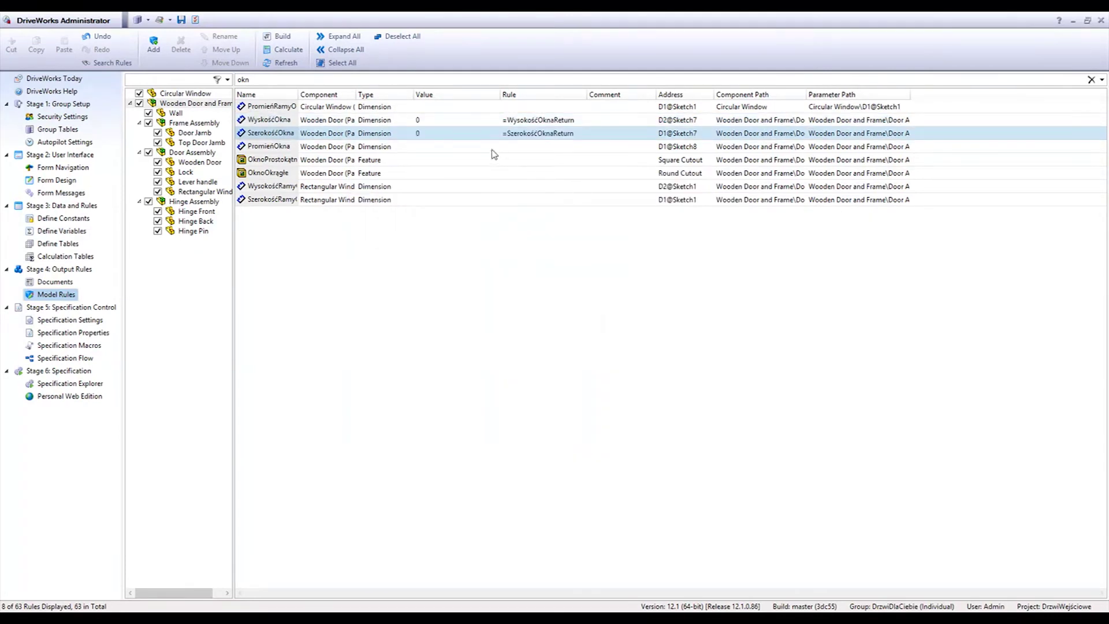
double_click(494, 147)
left_click(646, 373)
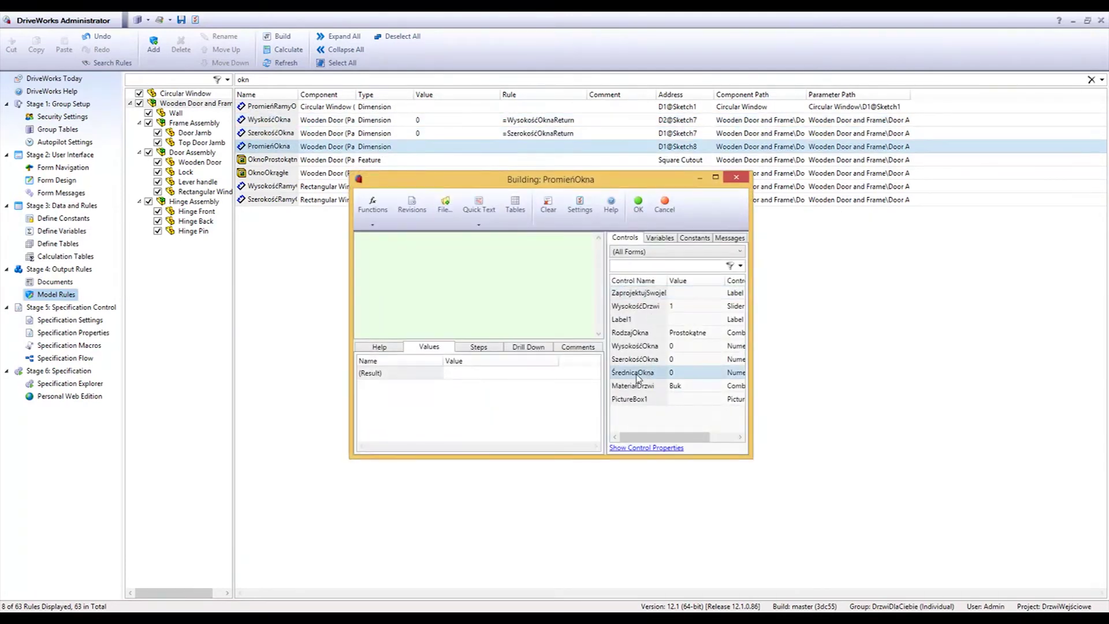
double_click(636, 374)
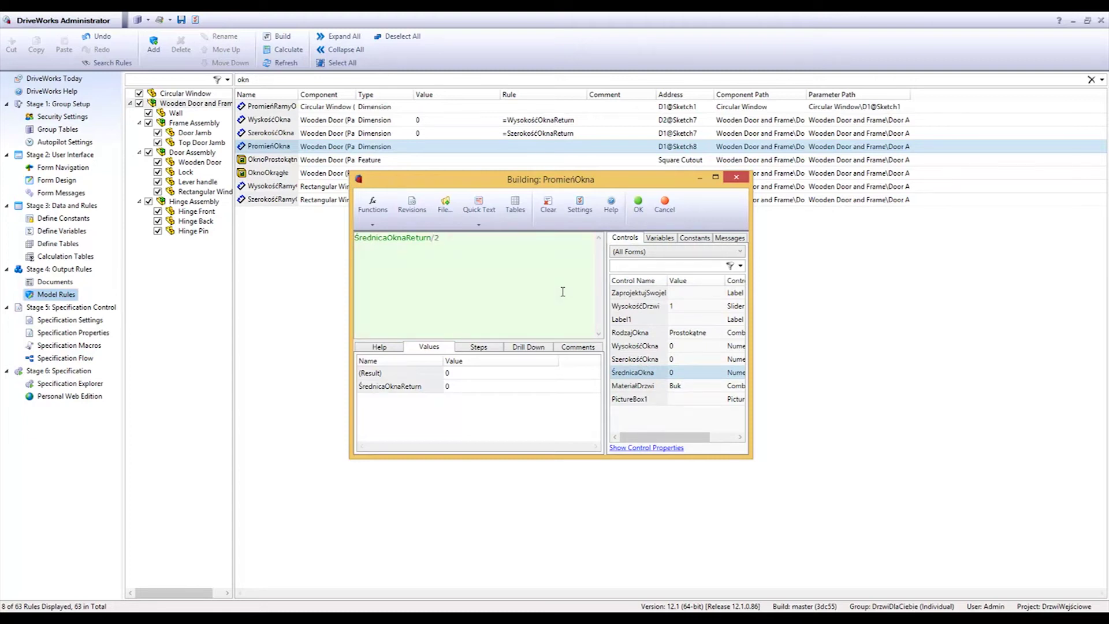
left_click(638, 203)
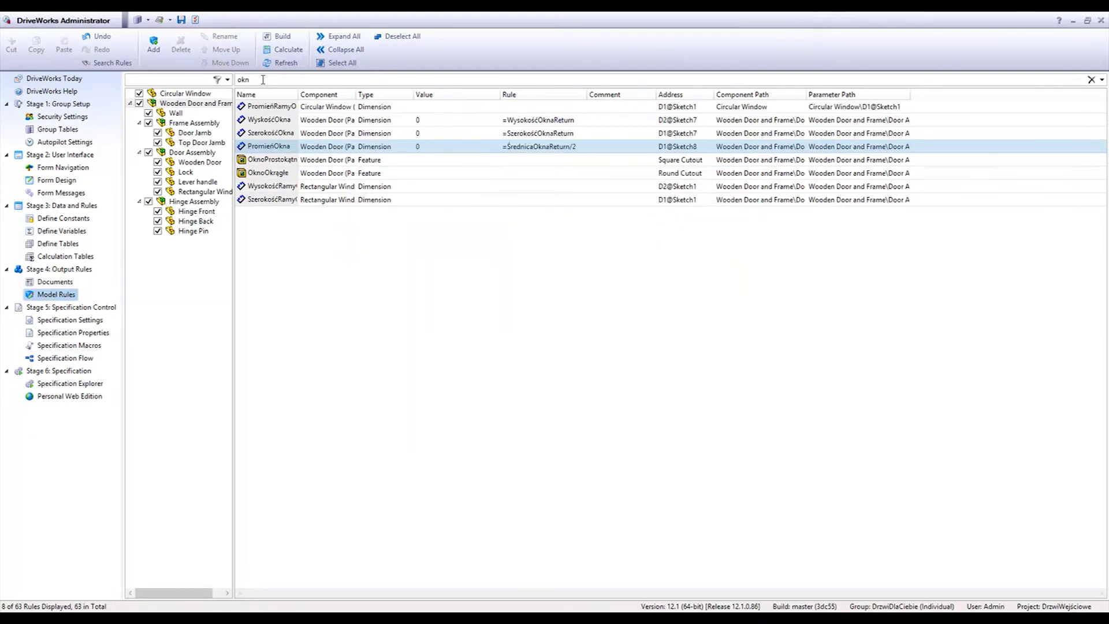
Set DWMaterial to VLookup(MaterialDrzwiReturn,DwLookupMaterial,2)
key("BackSpace")
key("BackSpace")
key("BackSpace")
type("mater")
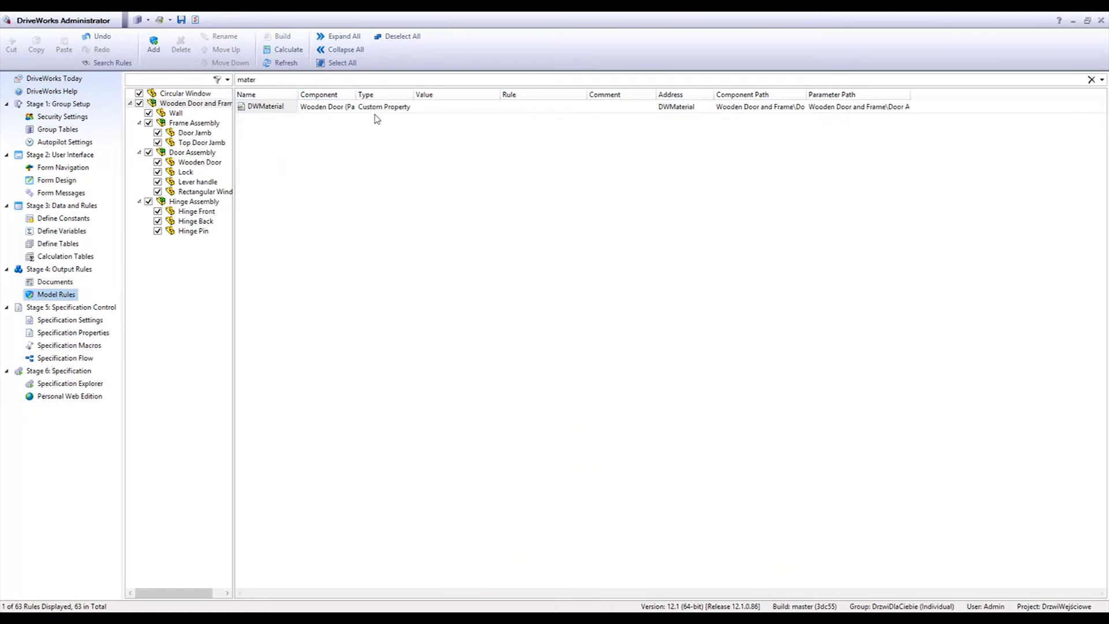
double_click(389, 108)
type("vlo")
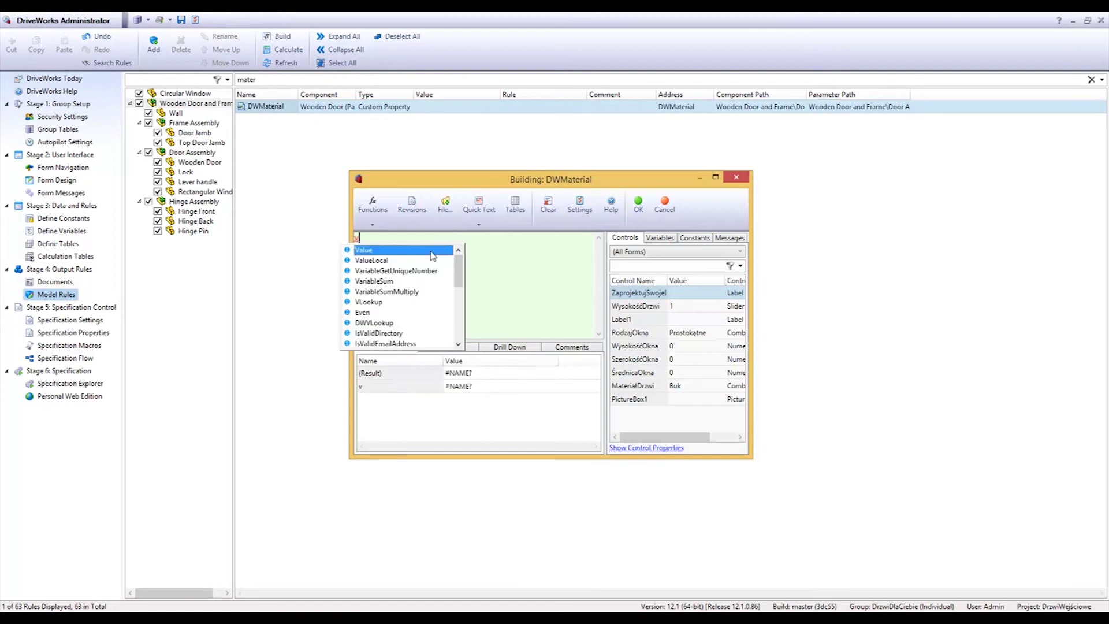
type("(MateriałDrzwiReturn,")
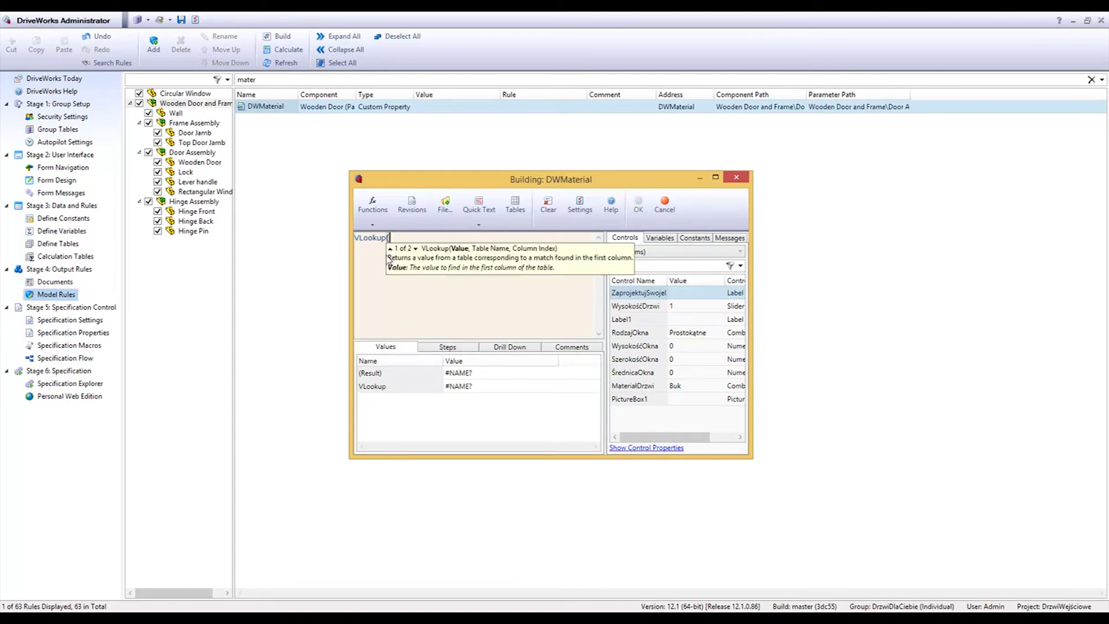
double_click(633, 387)
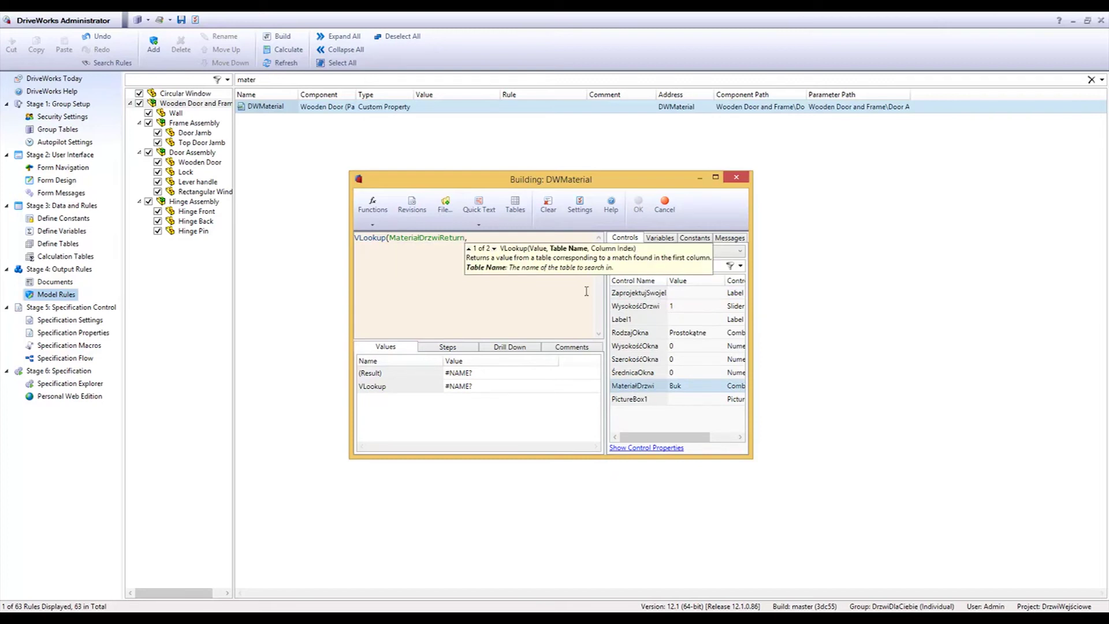
left_click(515, 205)
left_click(483, 255)
double_click(484, 255)
type(",2)")
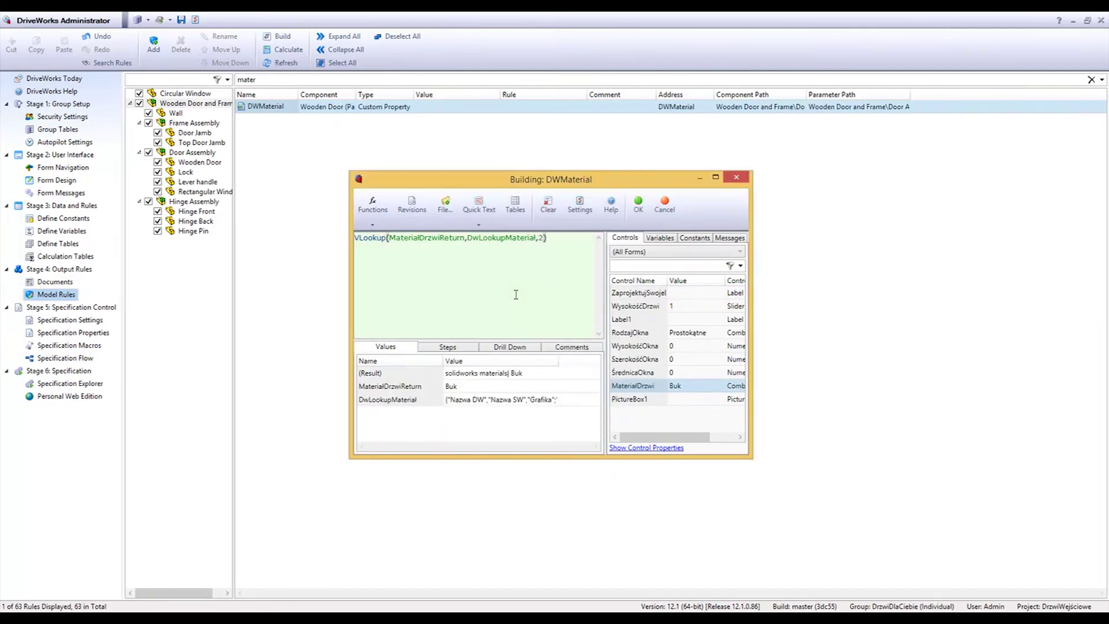
left_click(638, 205)
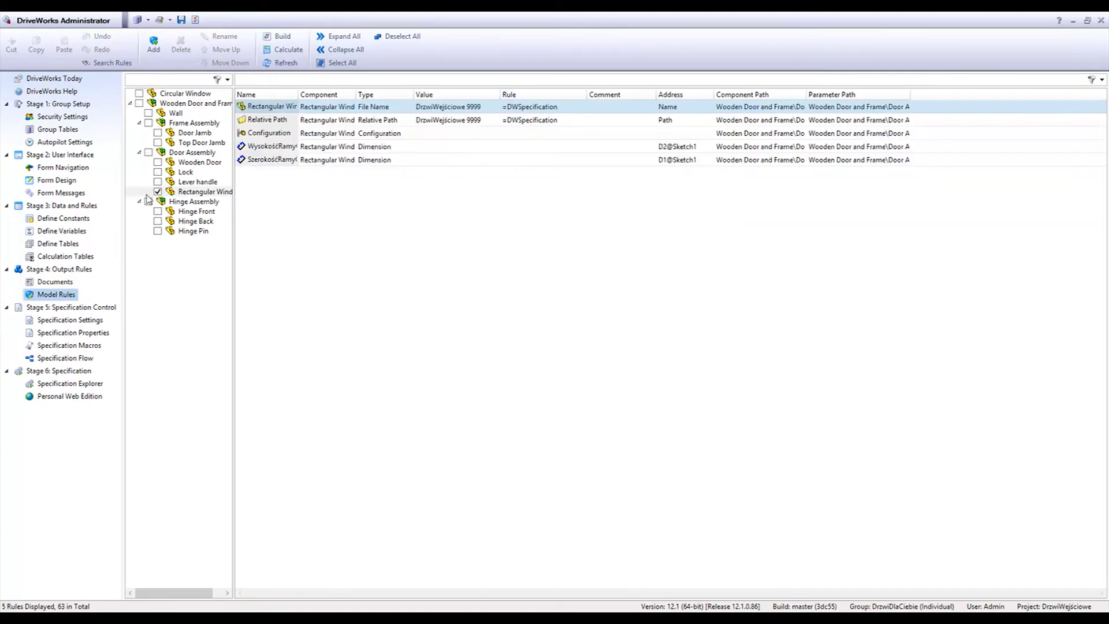
Set the Rectangular Window file name to If(RodzajOknaReturn="Prostokątne",DWSpecification,"Circular Window")
double_click(390, 109)
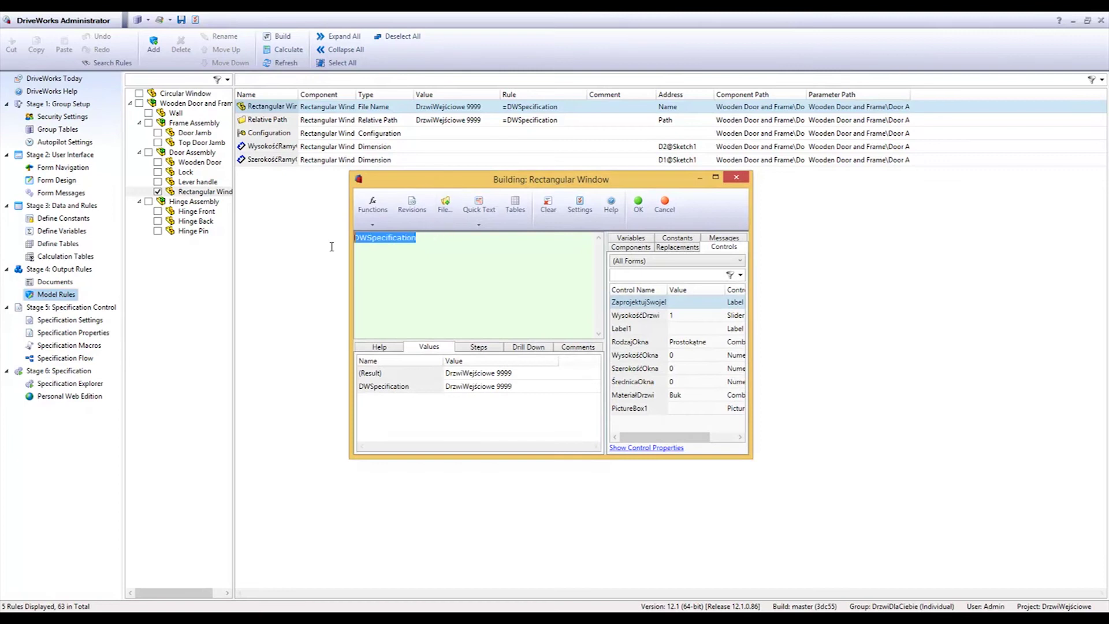
type("If(RodzajOknaReturn=\"Prostokątne\",TRUE,FALSE)")
double_click(508, 238)
type("DWSPEC")
double_click(511, 250)
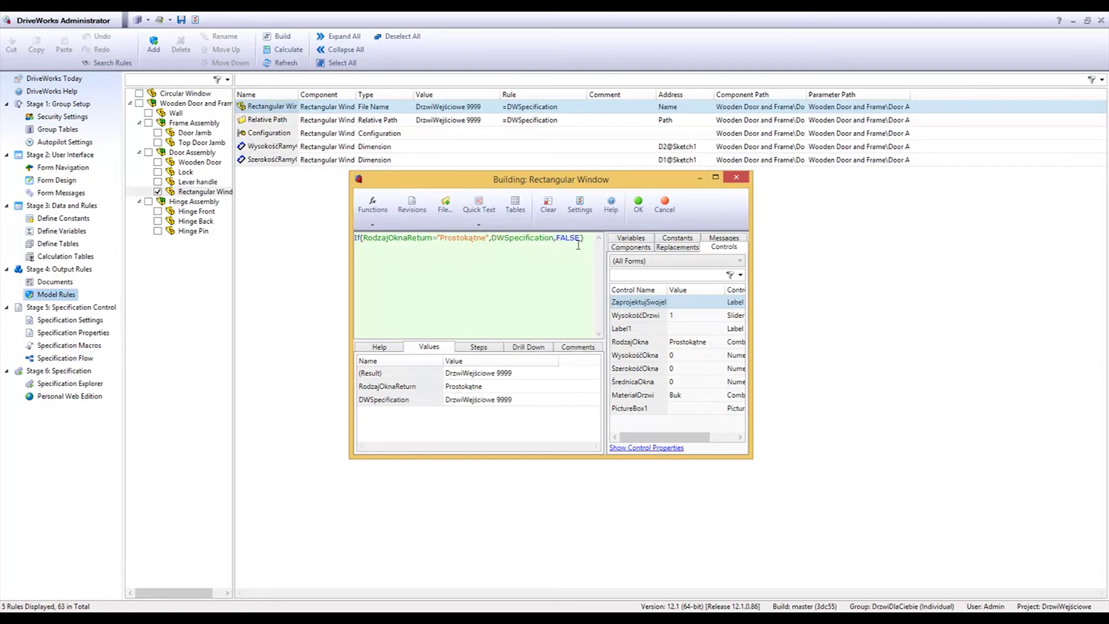
key("BackSpace")
key("BackSpace")
key("BackSpace")
key("BackSpace")
key("BackSpace")
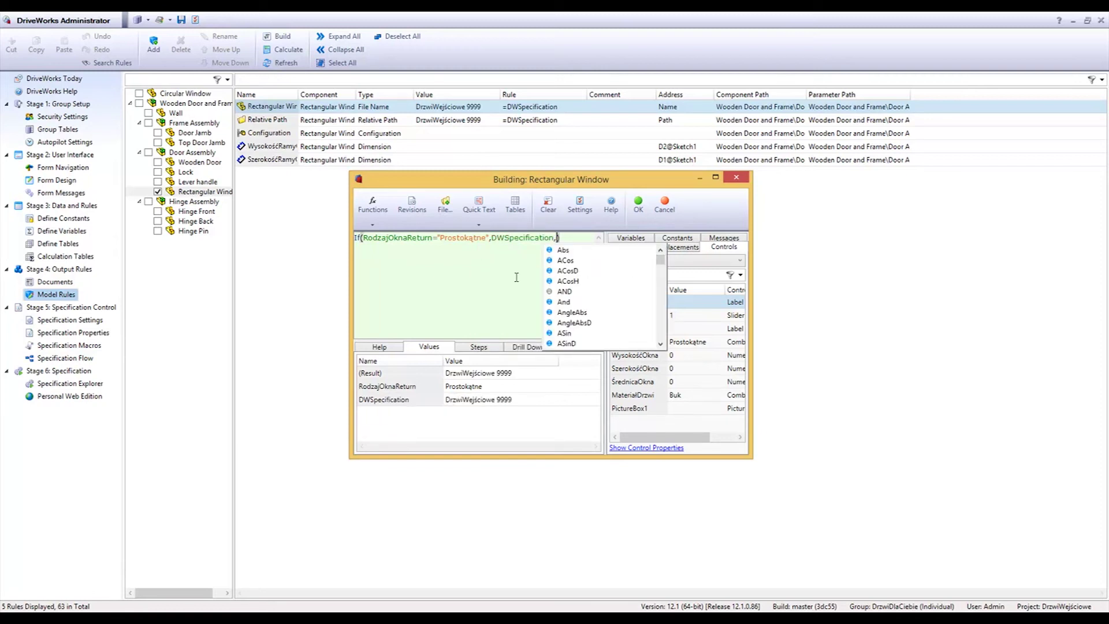
left_click(506, 275)
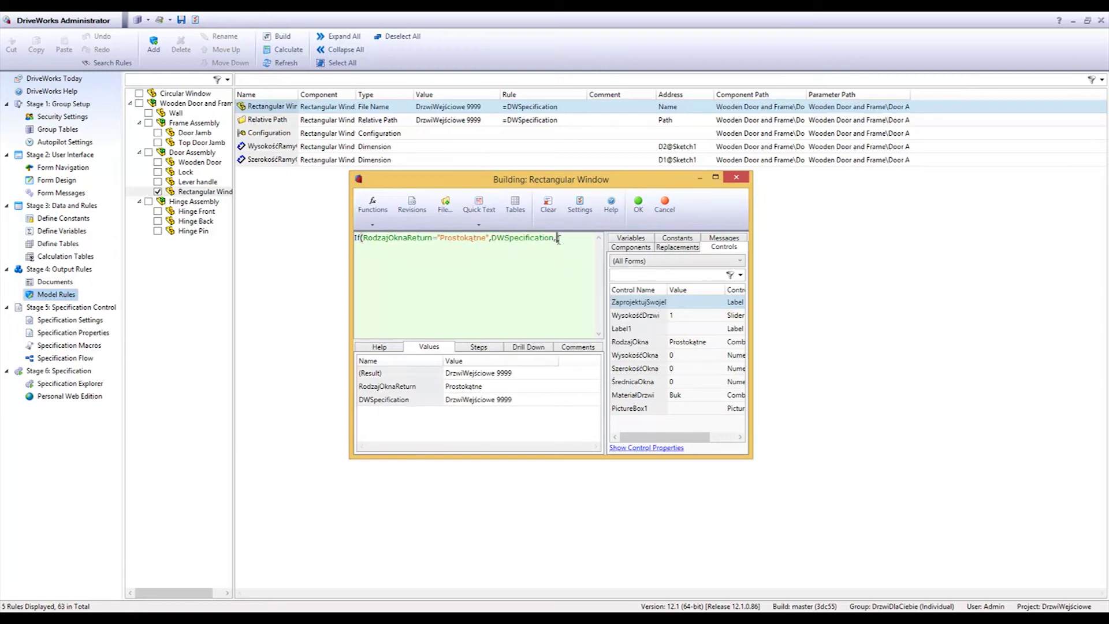
left_click(672, 248)
double_click(658, 276)
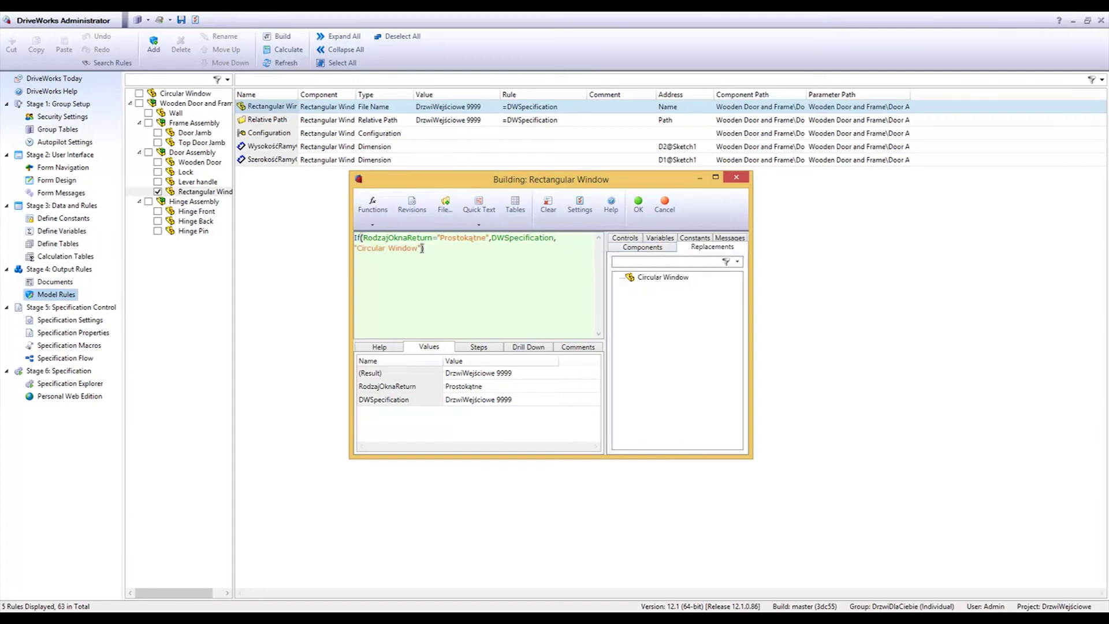
left_click(639, 215)
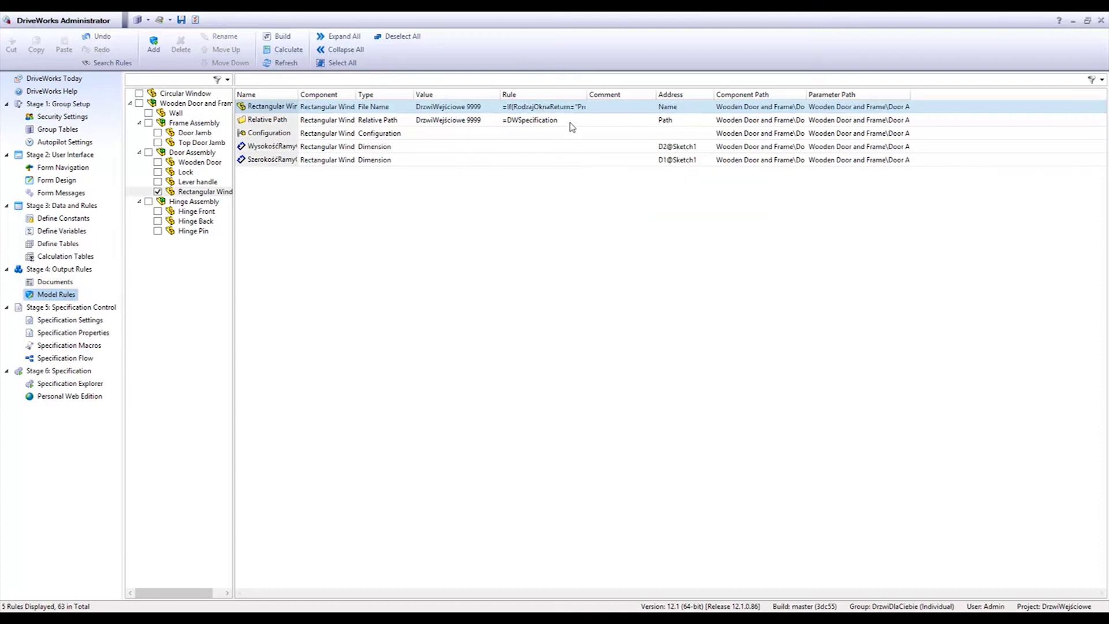
Set the Hinge Front file name rule to TRUE and verify it
left_click(443, 112)
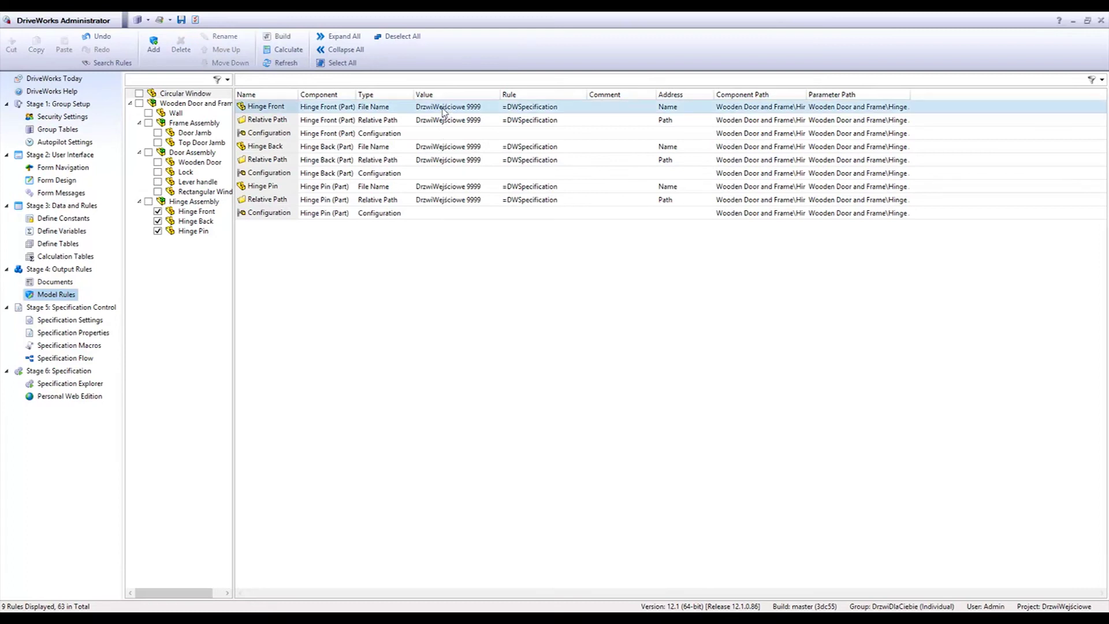
double_click(443, 111)
key("ctrl+a")
type("TRUE")
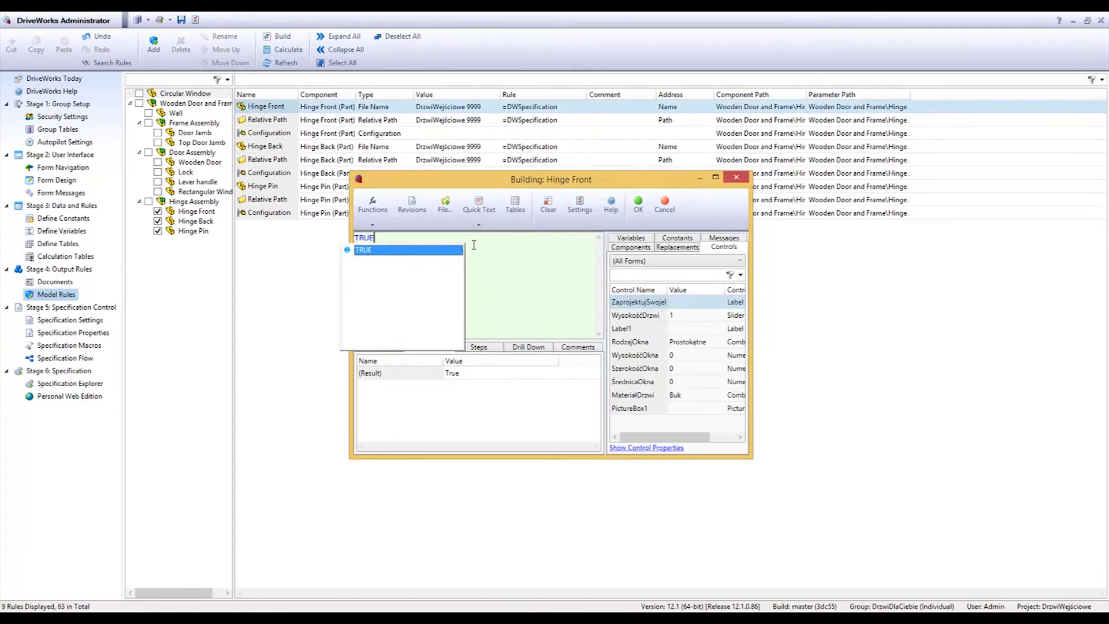
left_click(638, 205)
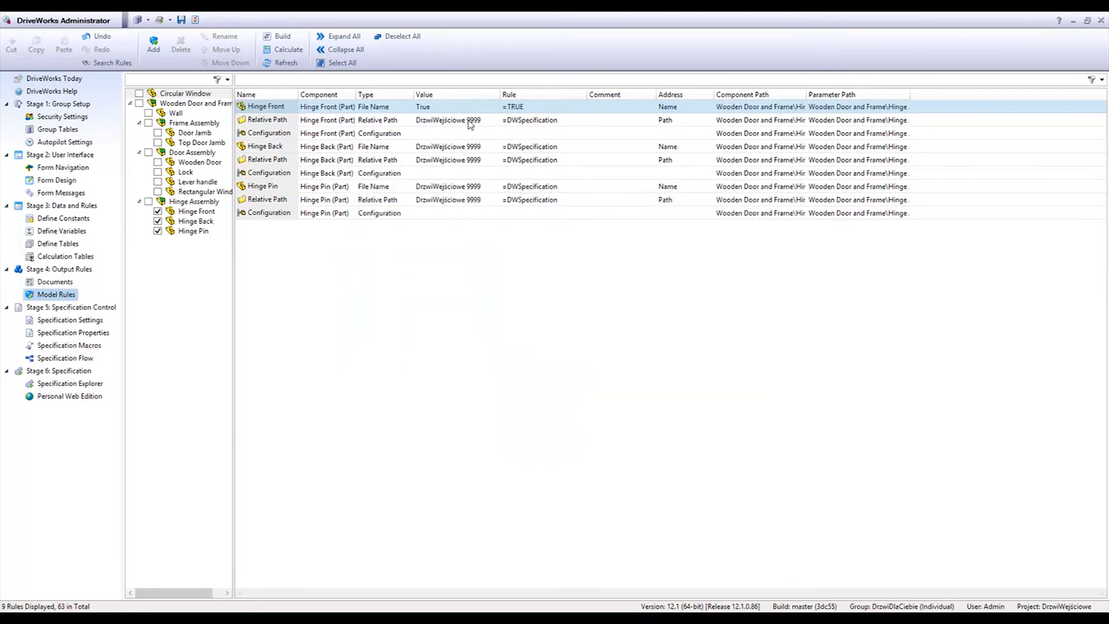
double_click(465, 111)
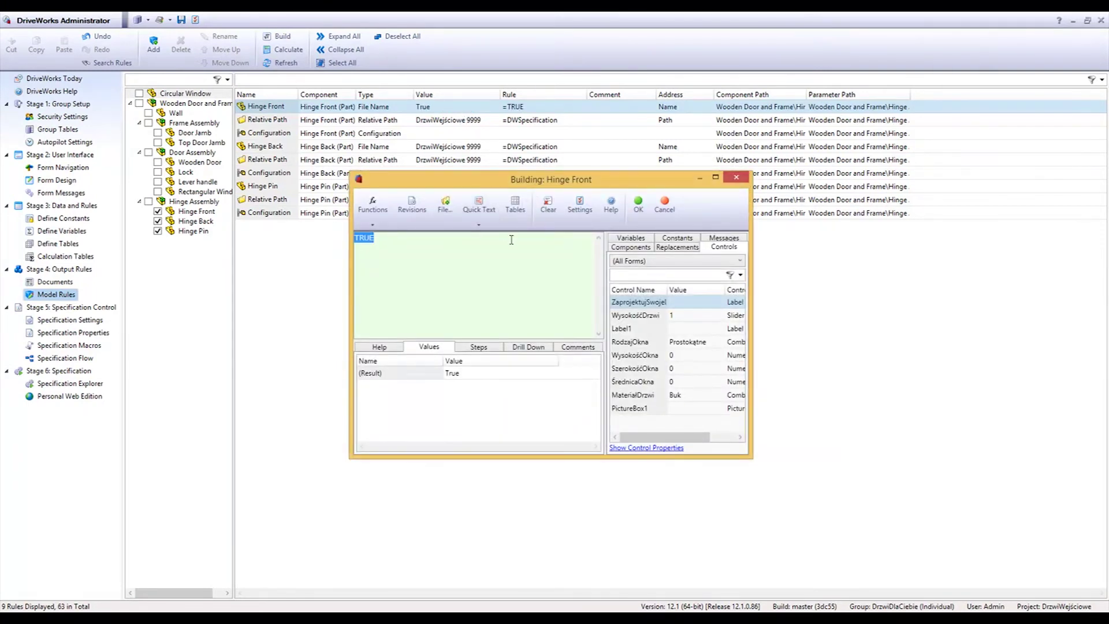
left_click(638, 205)
Set the Hinge Back and Hinge Pin file name rules to TRUE
double_click(427, 147)
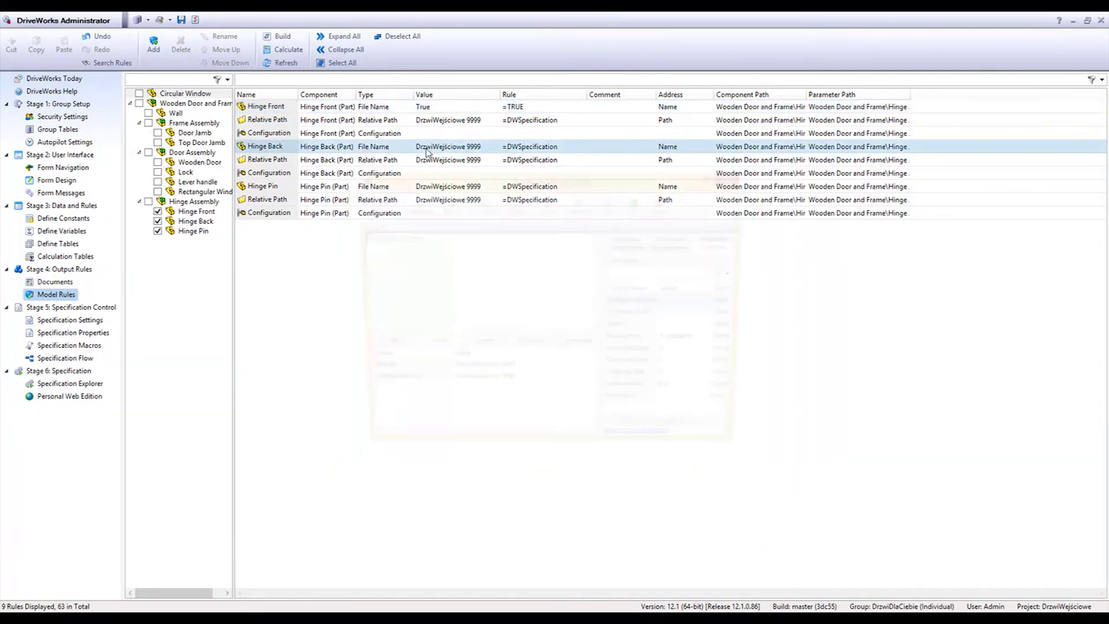
key("ctrl+a")
type("TRUE")
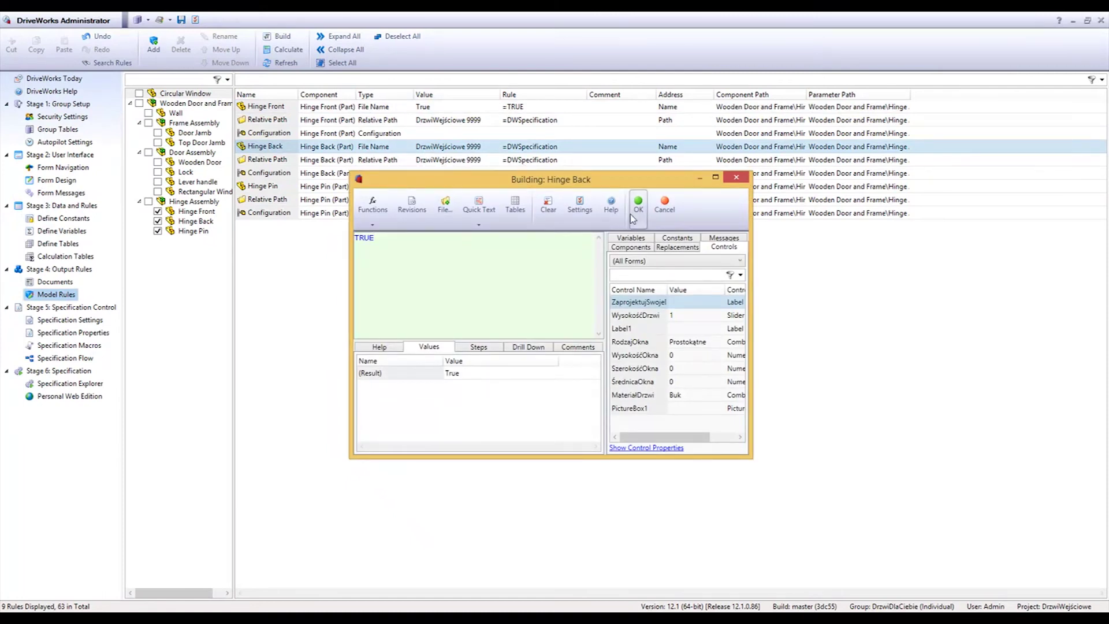
left_click(638, 205)
double_click(456, 187)
key("ctrl+a")
type("TRUE")
left_click(638, 205)
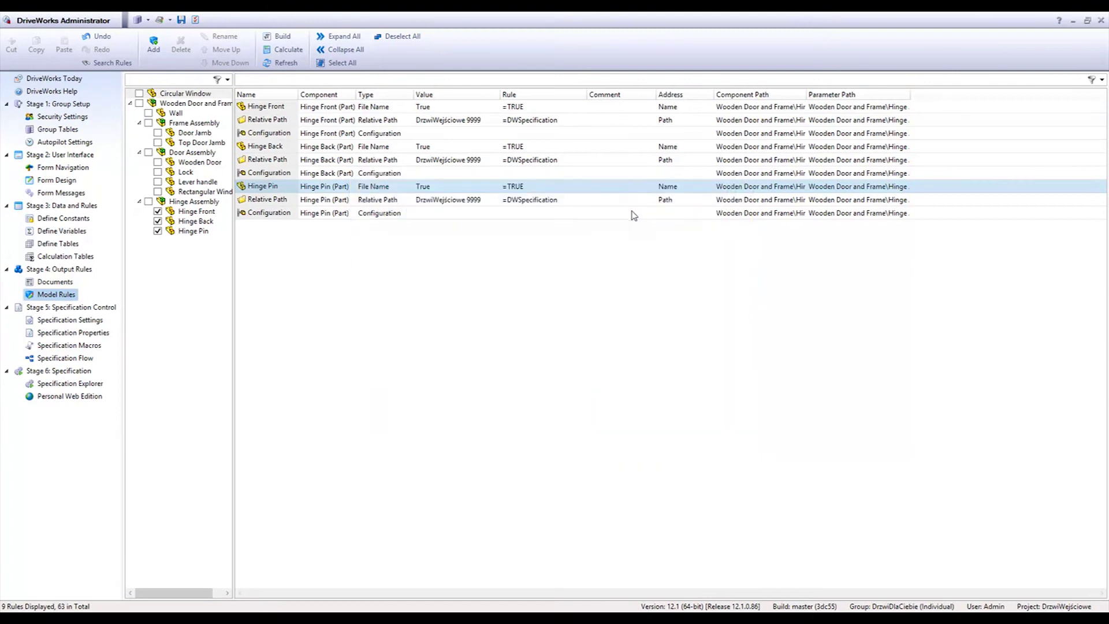
double_click(423, 224)
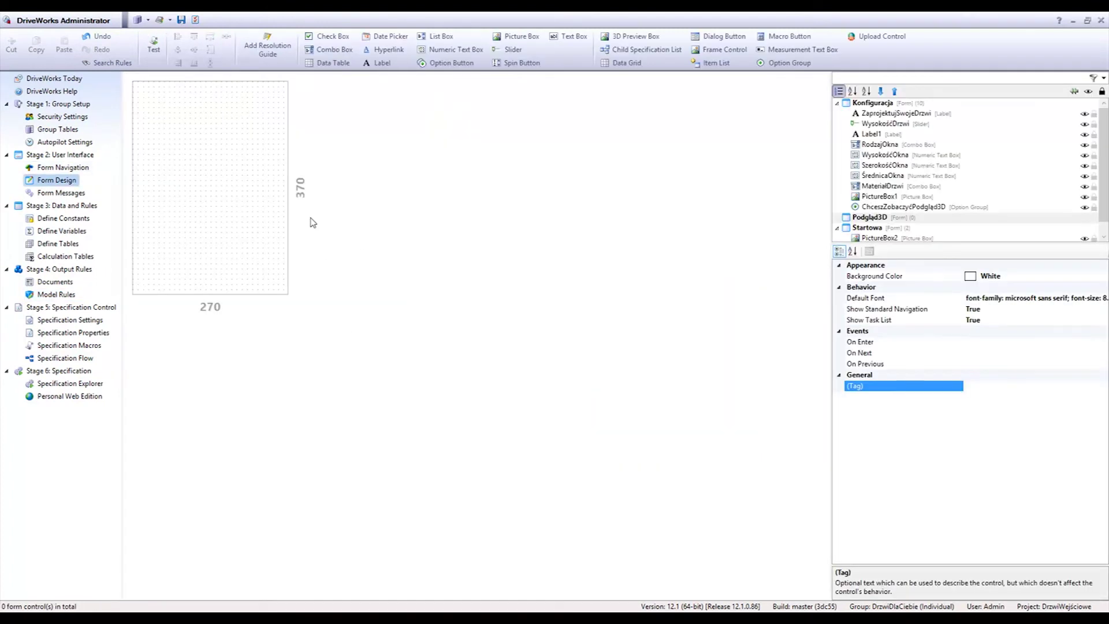
Add a 3D Preview Box named Podgląd3D and size it to fill the form
left_click(616, 42)
type("Podgląd3D")
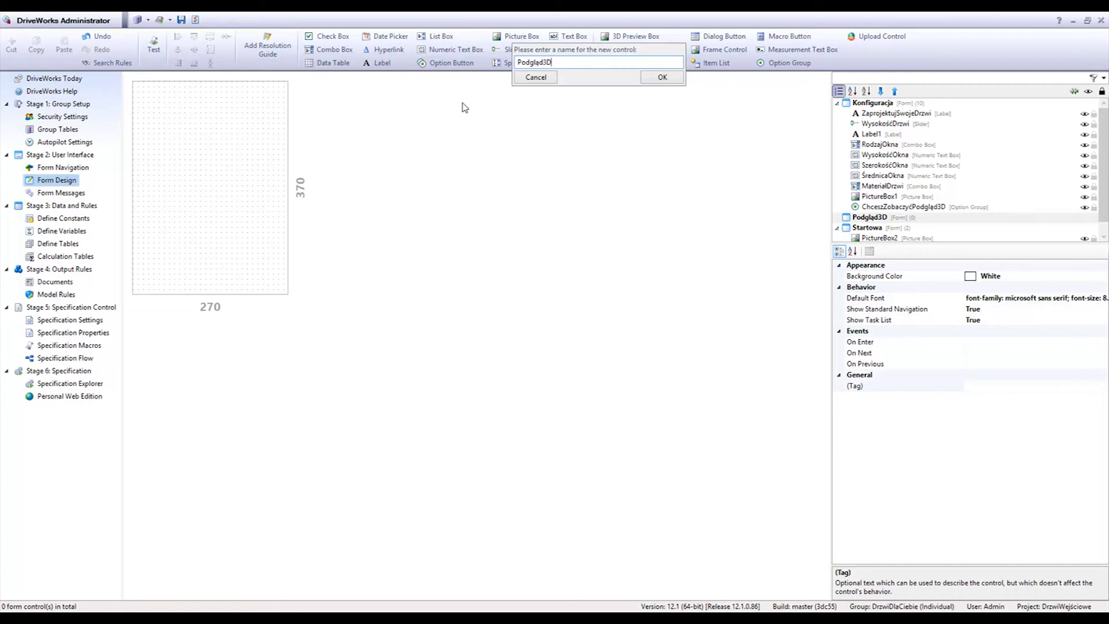
key("Return")
left_click_drag(221, 228, 335, 322)
left_click_drag(271, 243, 268, 173)
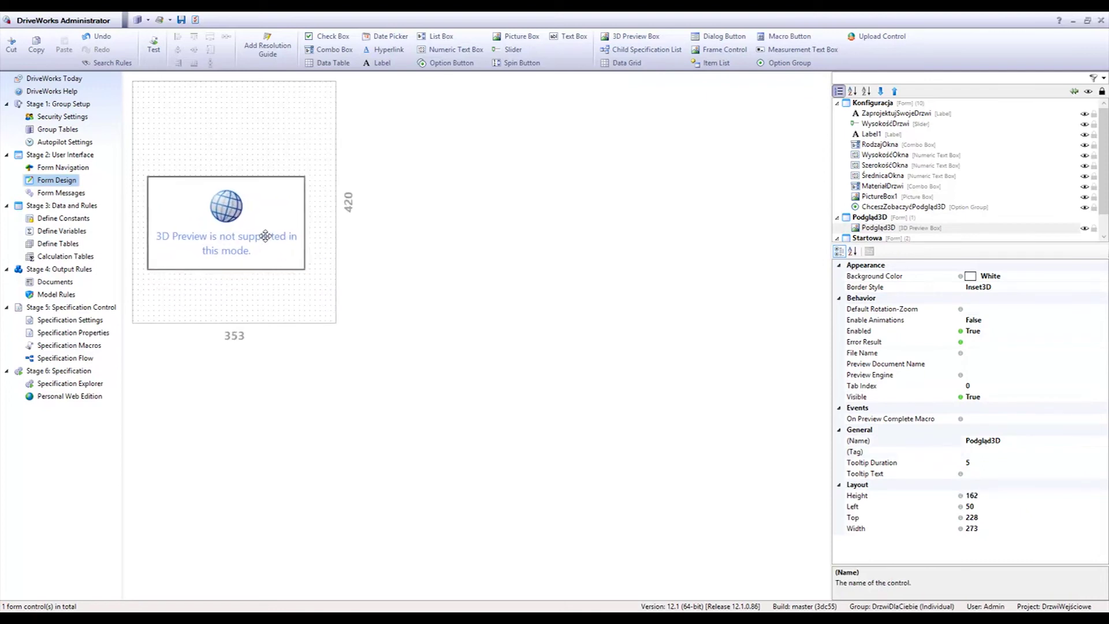
left_click_drag(309, 209, 333, 283)
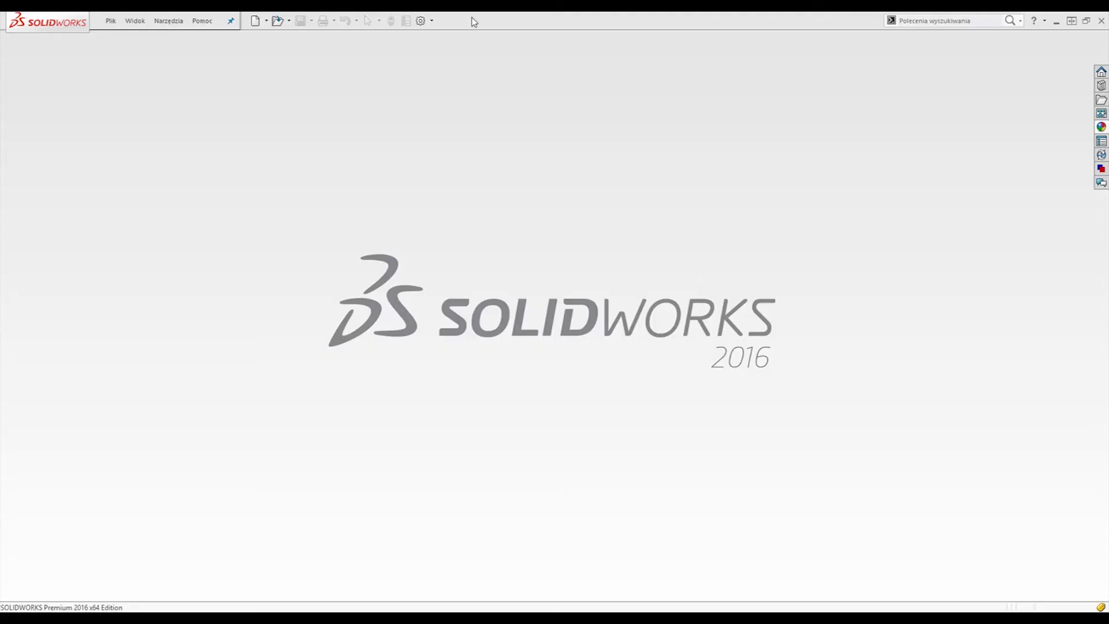
Check the SOLIDWORKS add-ins list for DriveWorks 3D Export
left_click(431, 21)
left_click(450, 47)
left_click_drag(629, 280, 634, 359)
Enable the DriveWorks 3D Export add-in at startup and open the Wooden Door and Frame assembly
left_click(410, 332)
left_click(576, 332)
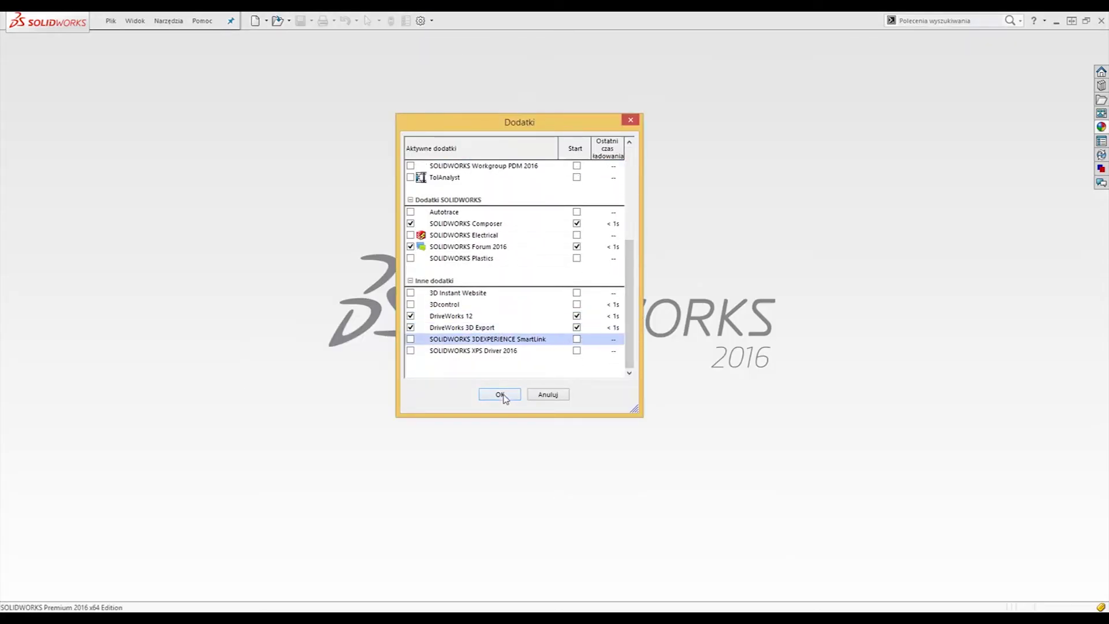
left_click(499, 394)
key("r")
left_click(312, 187)
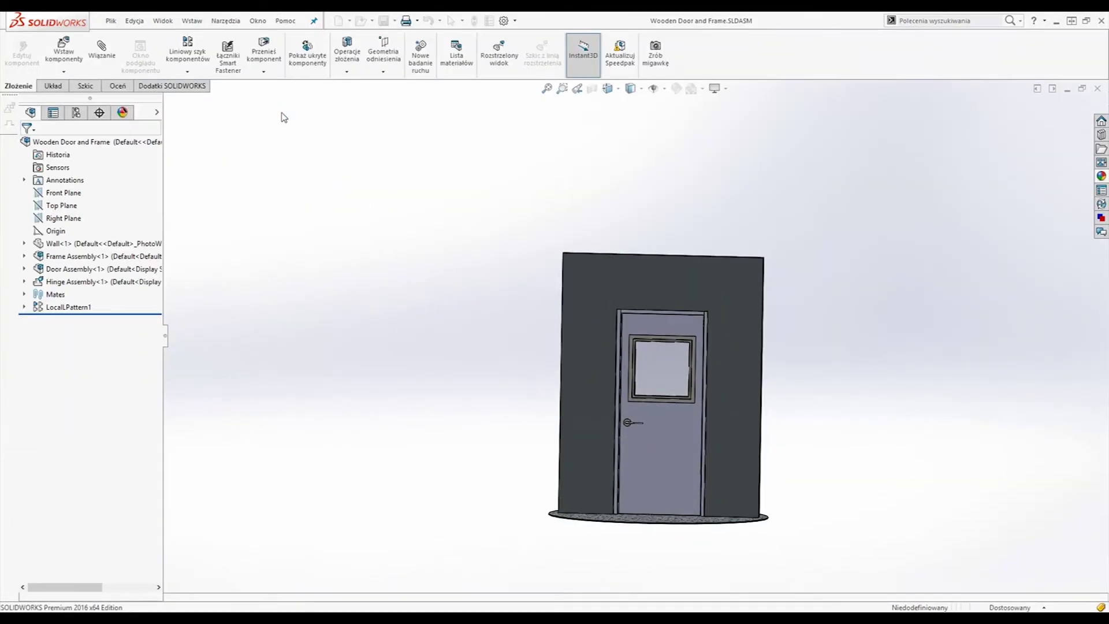
Save a copy as DriveWorks 3D file into KonfiguratorDrzwi\Content, then check the 3D preview
left_click(111, 21)
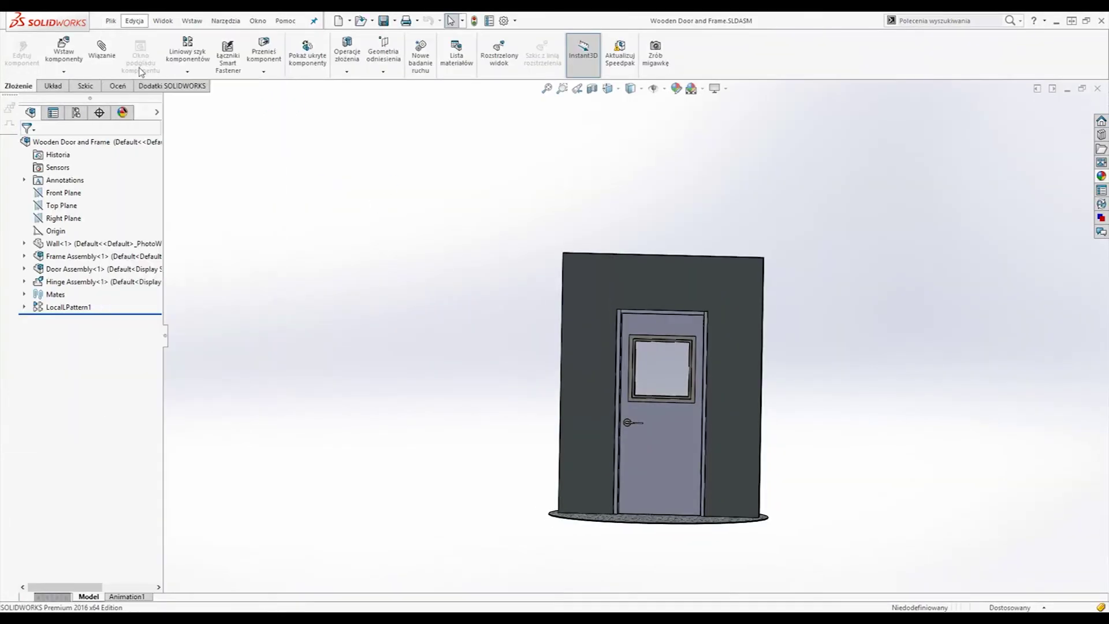
left_click(140, 147)
left_click(43, 116)
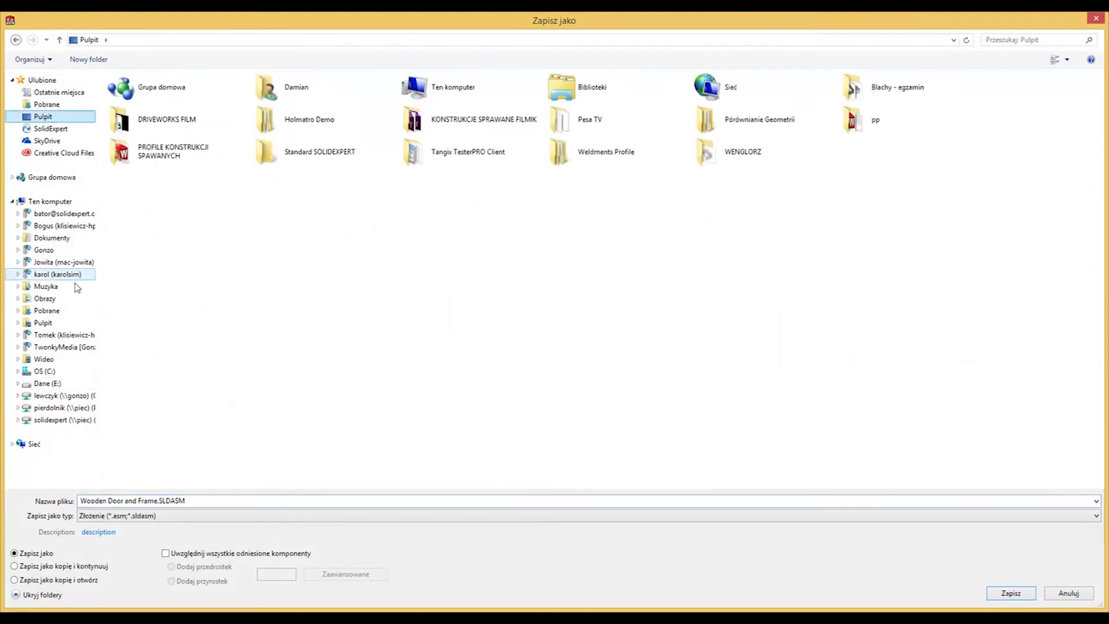
left_click(48, 383)
double_click(138, 141)
double_click(132, 92)
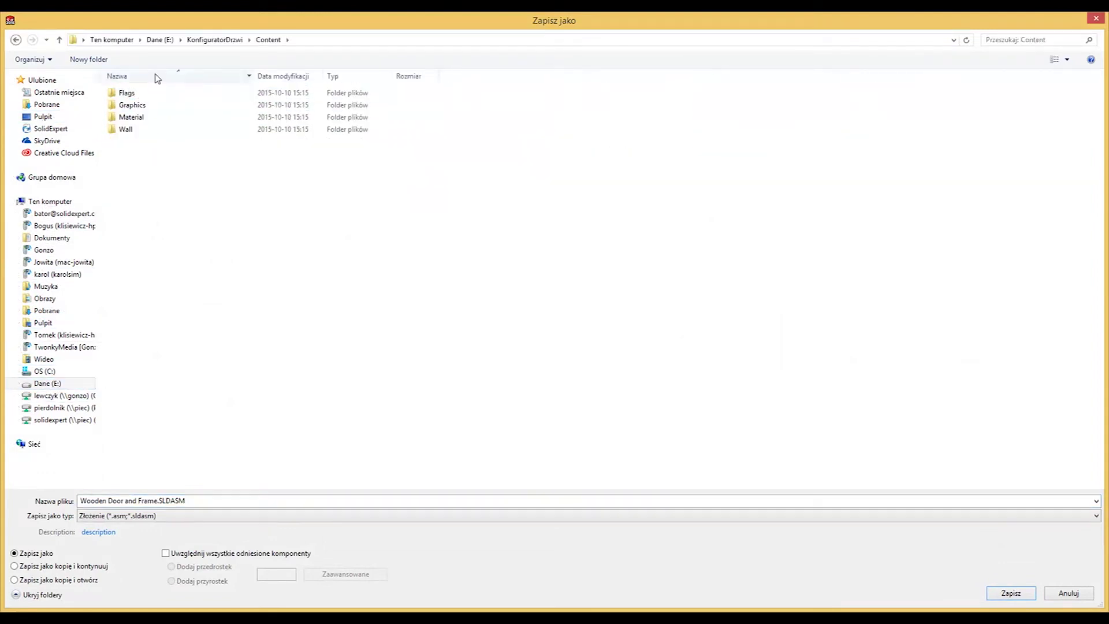
left_click(134, 515)
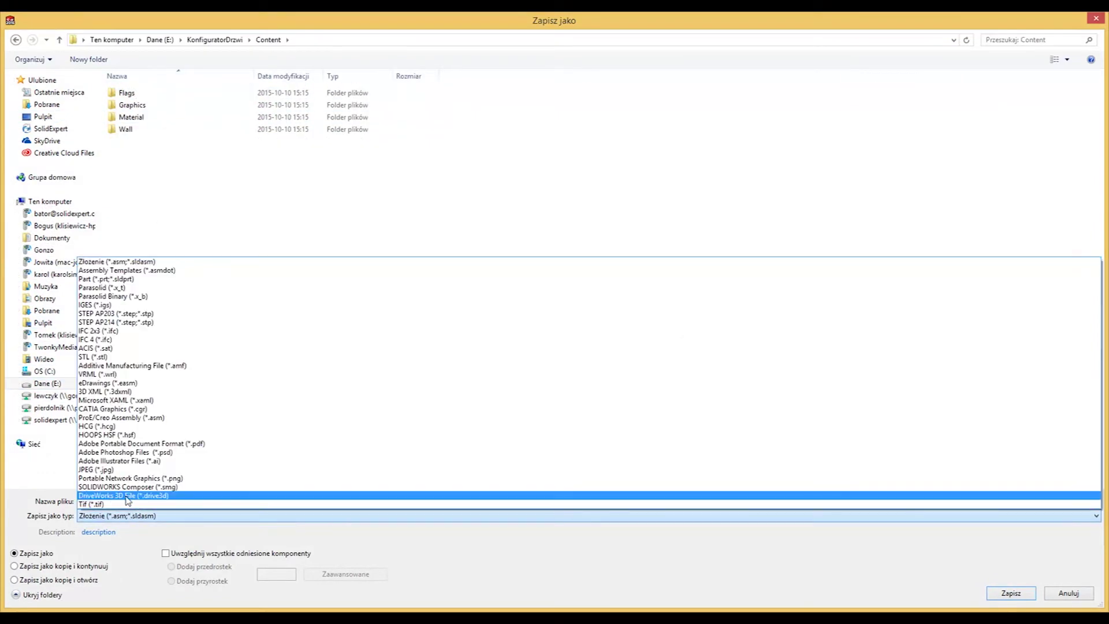
left_click(128, 495)
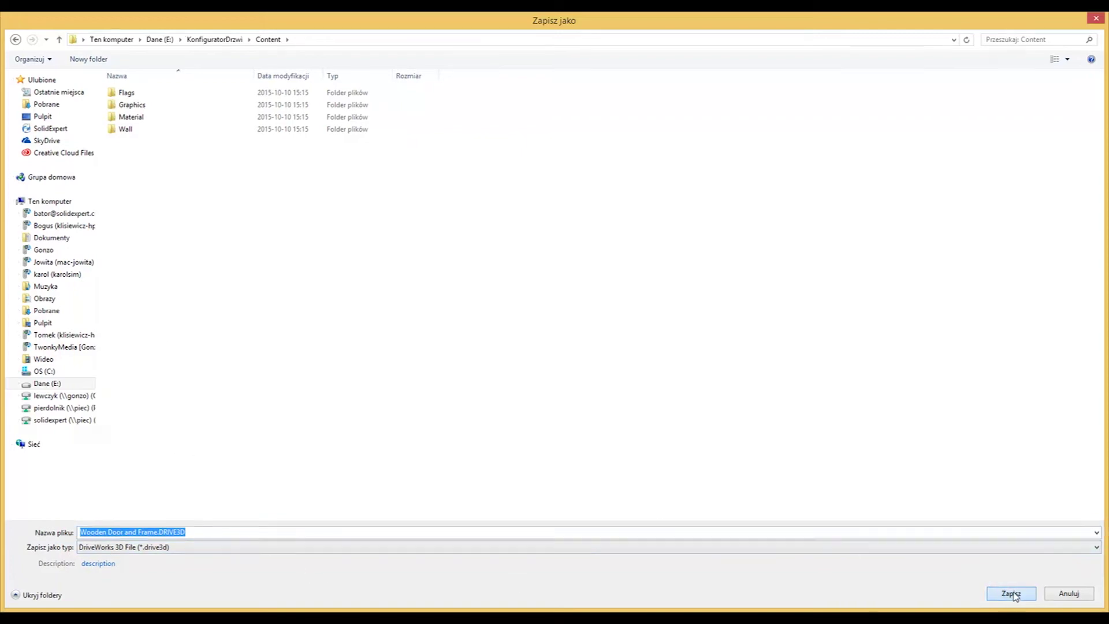
left_click(1010, 593)
left_click_drag(480, 330, 505, 318)
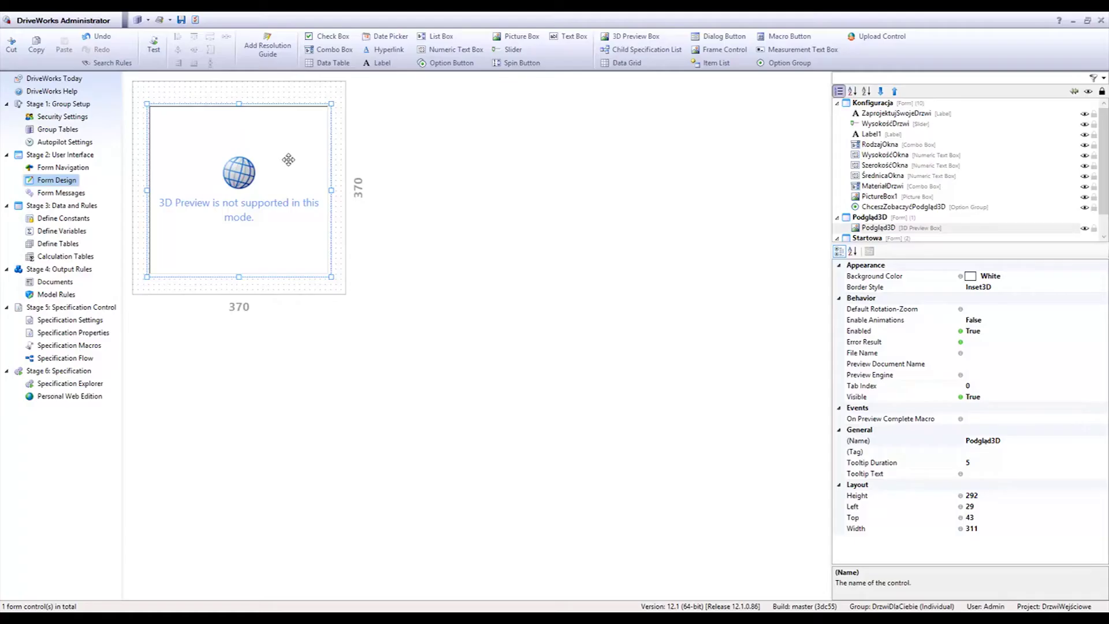
left_click_drag(288, 160, 288, 155)
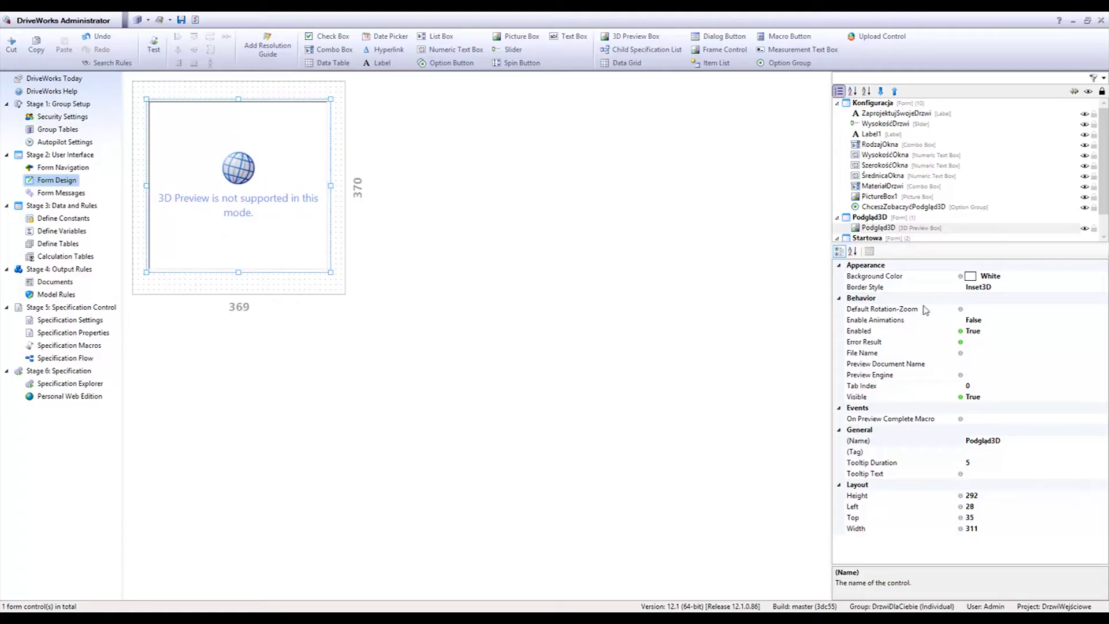
left_click(990, 353)
left_click(1102, 354)
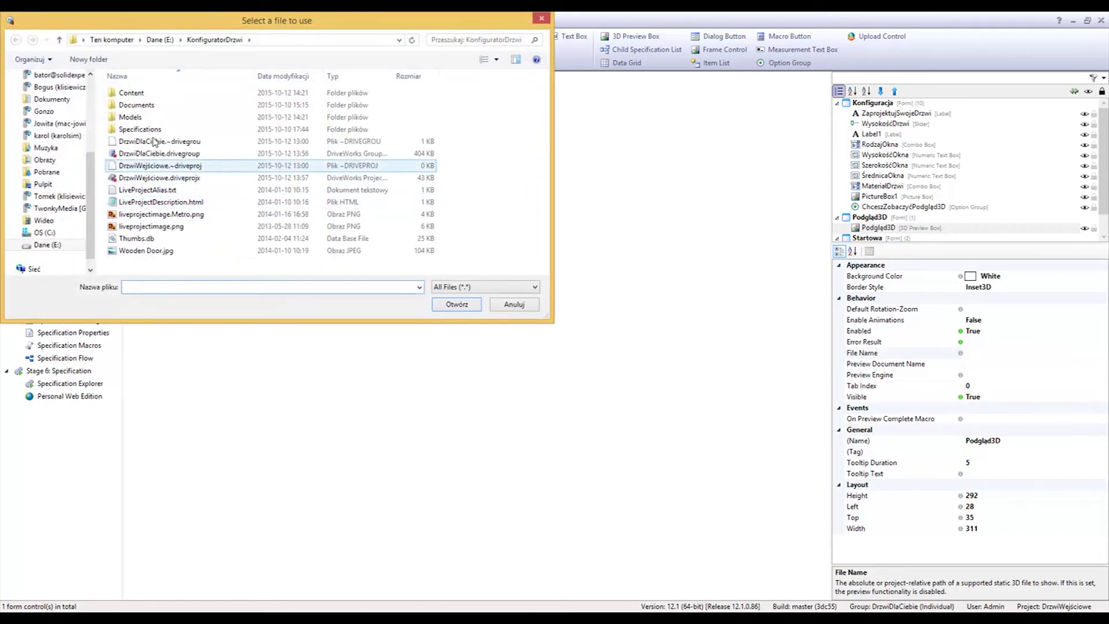
left_click(137, 94)
double_click(137, 95)
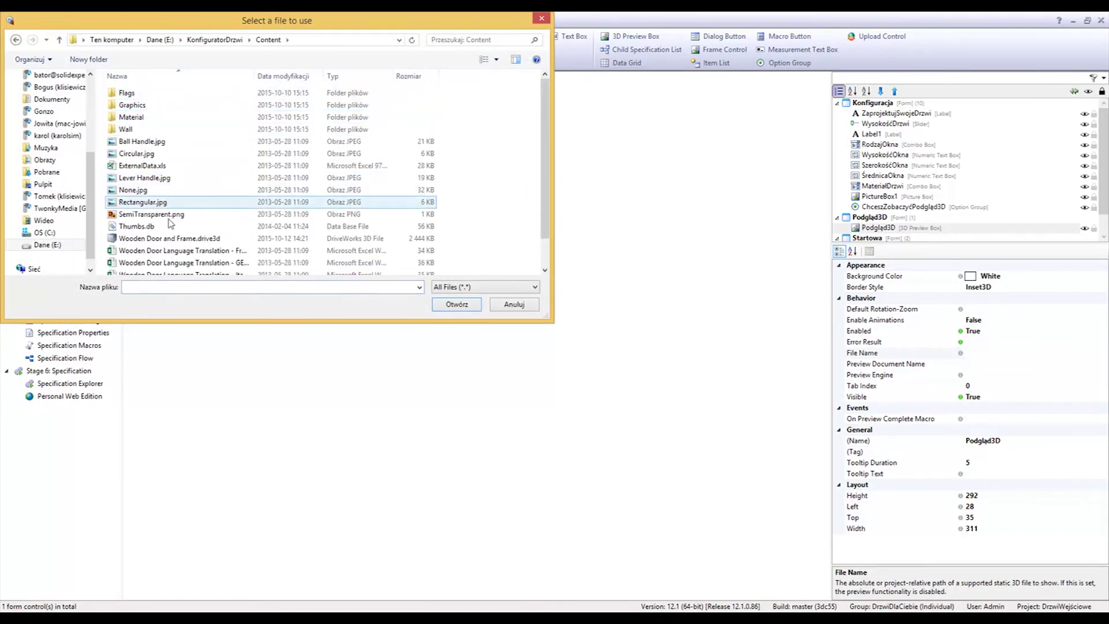
left_click(169, 238)
left_click(442, 305)
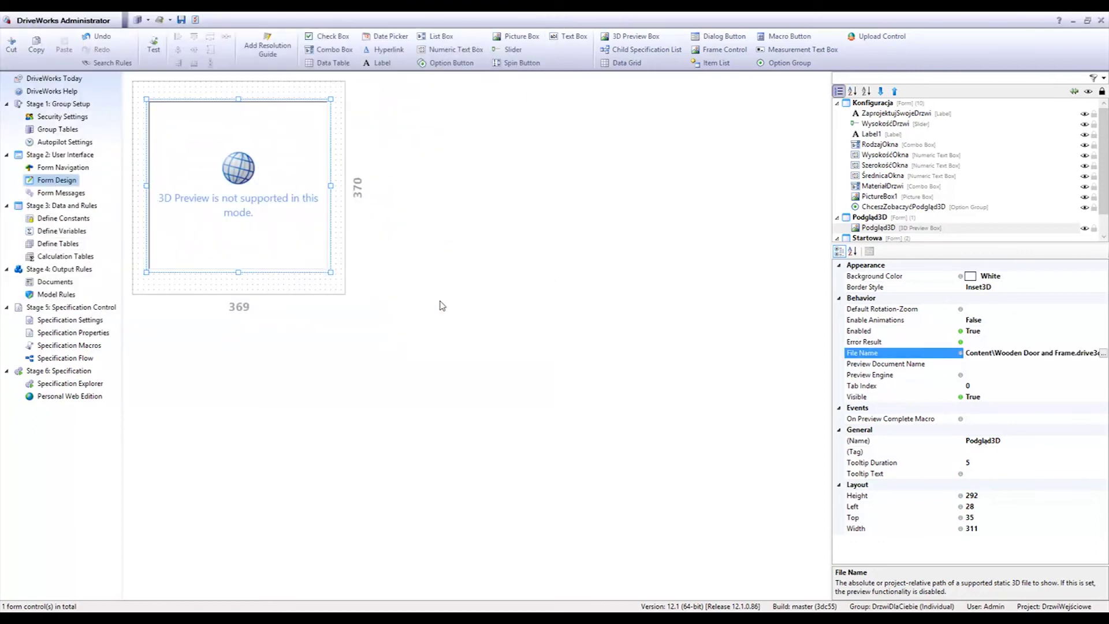
left_click(153, 46)
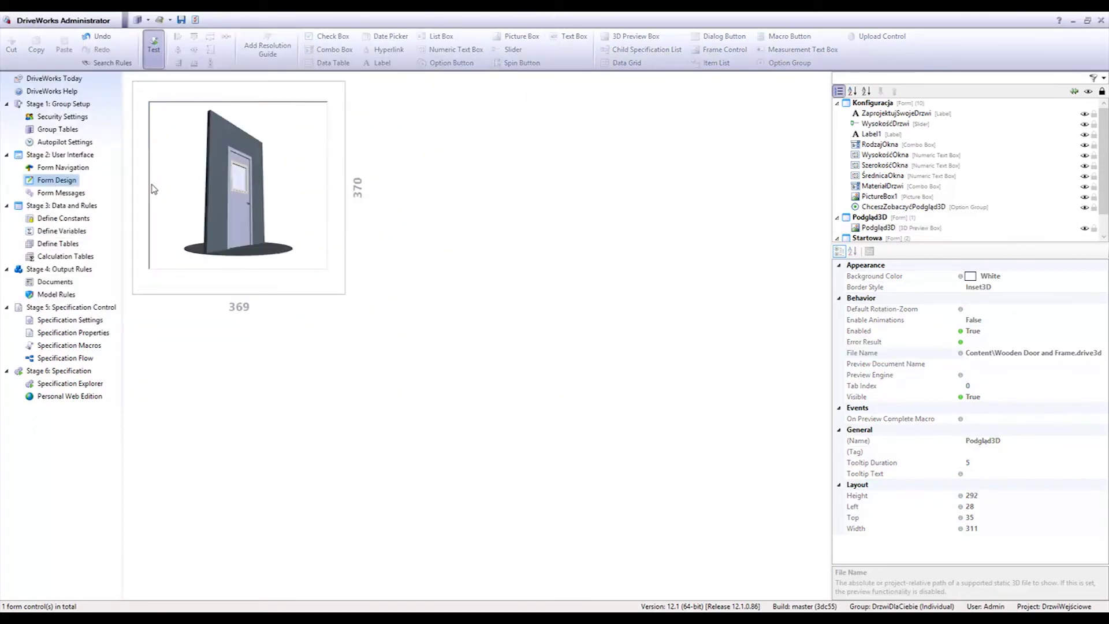
mouse_move(283, 208)
left_mouse_down()
mouse_move(231, 194)
mouse_move(227, 202)
left_mouse_up()
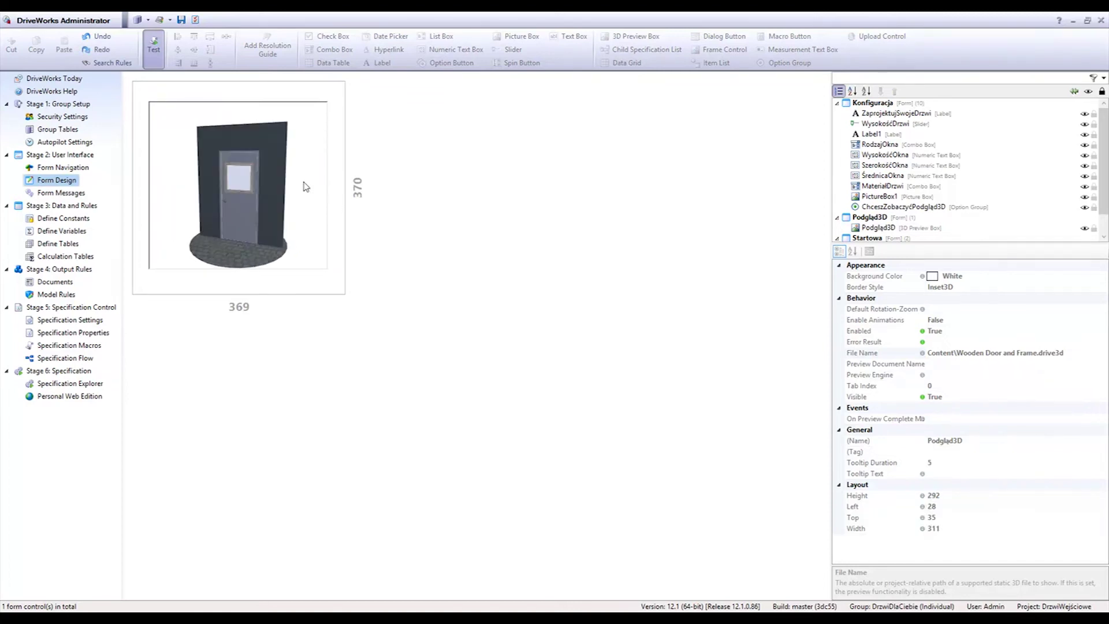
left_click(153, 47)
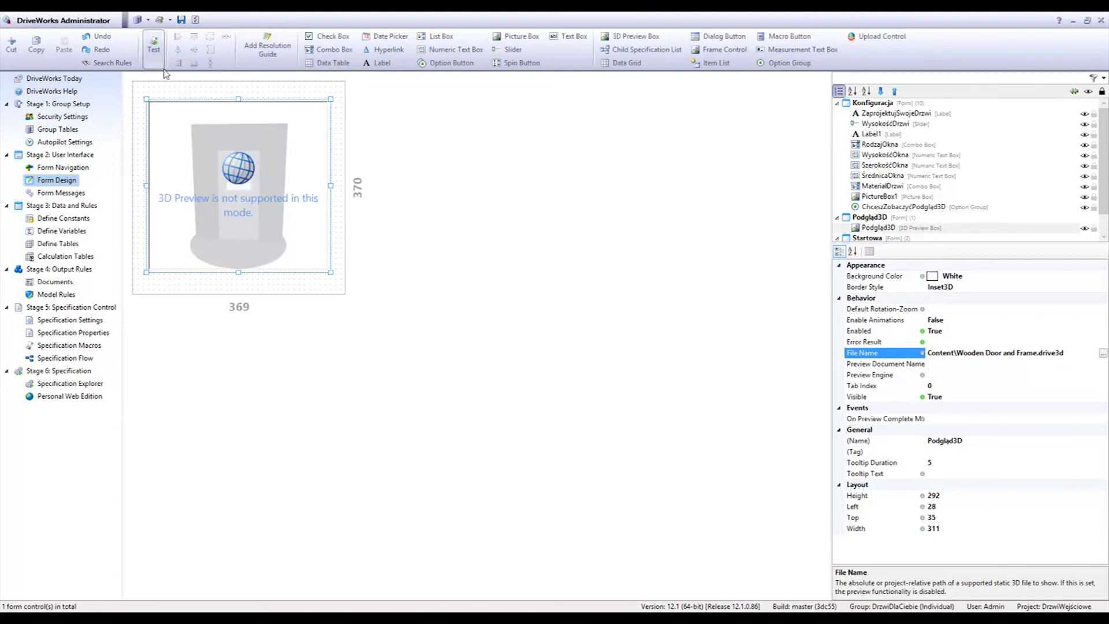
key("ctrl+a")
key("BackSpace")
key("Return")
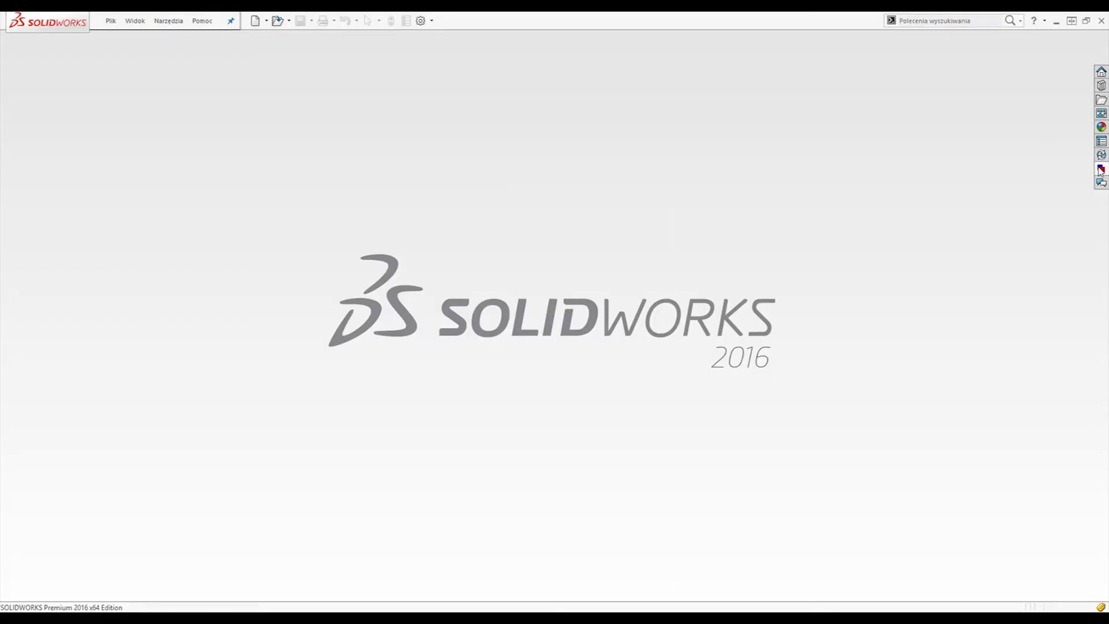
Start a new specification from the DriveWorks task pane and advance to the door design page
left_click(1100, 169)
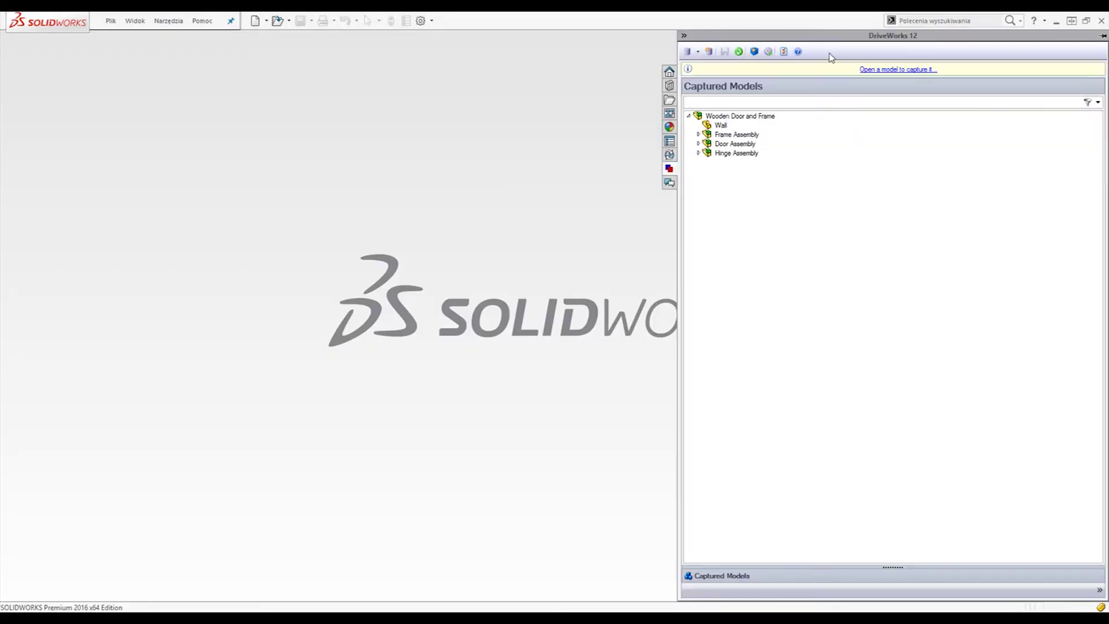
left_click(769, 51)
left_click(636, 409)
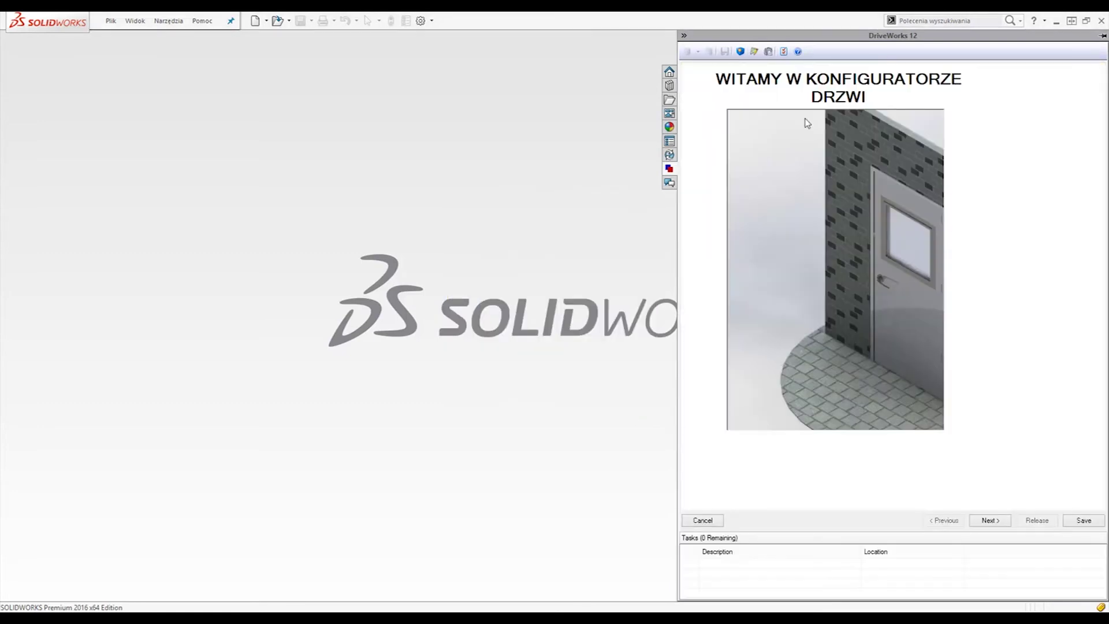
left_click(986, 521)
Set height 1877 mm, a 300×400 window, Mahoń wood and no 3D preview, then finish
left_click_drag(704, 121, 767, 120)
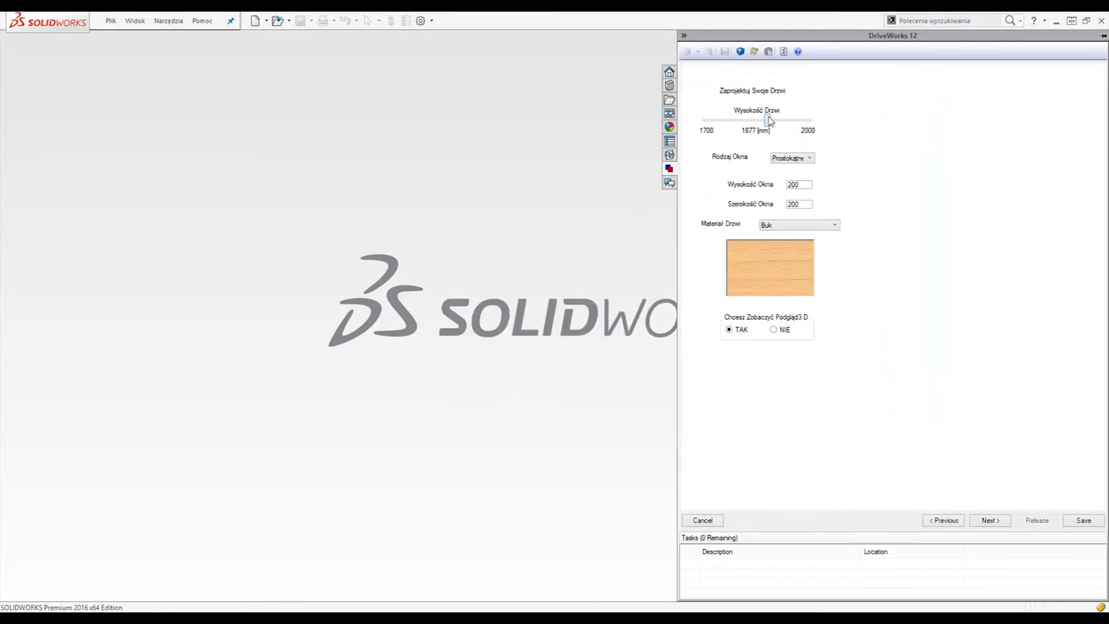
left_click(807, 158)
type("0000")
left_click(804, 226)
left_click(784, 254)
left_click(774, 329)
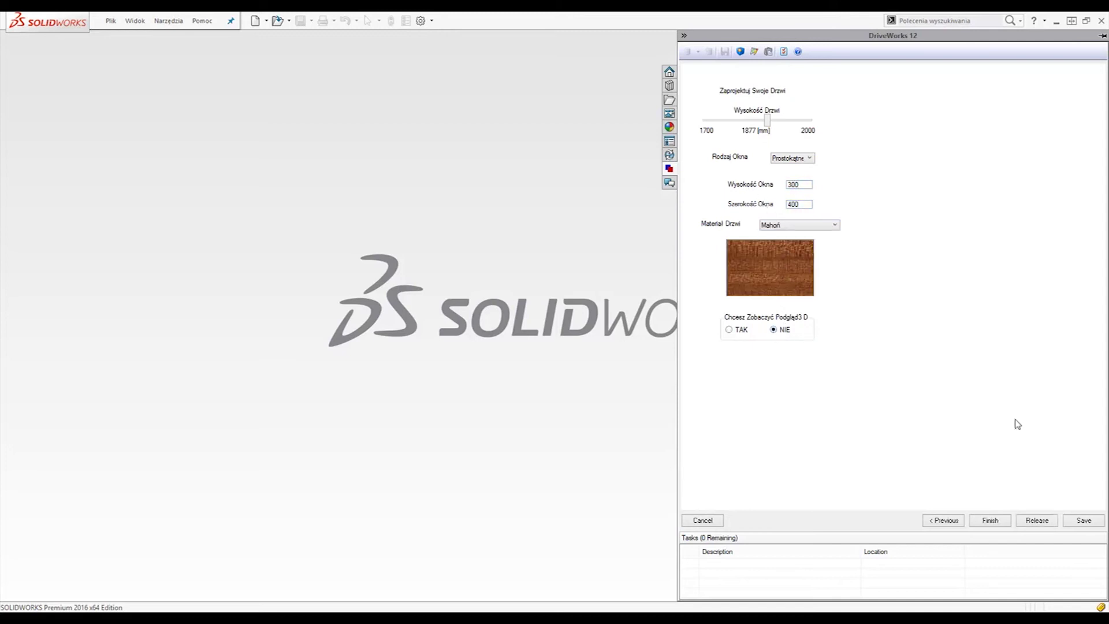
left_click(988, 520)
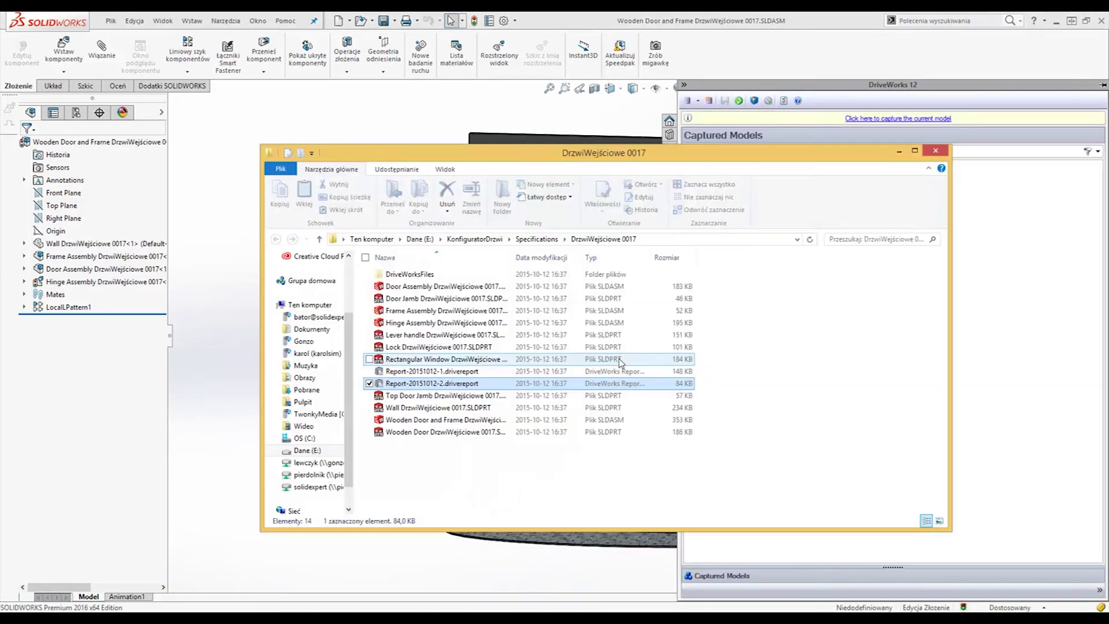
Close the generated-files folder and orbit the DrzwiWejściowe 0017 assembly to an angled view
left_click(936, 151)
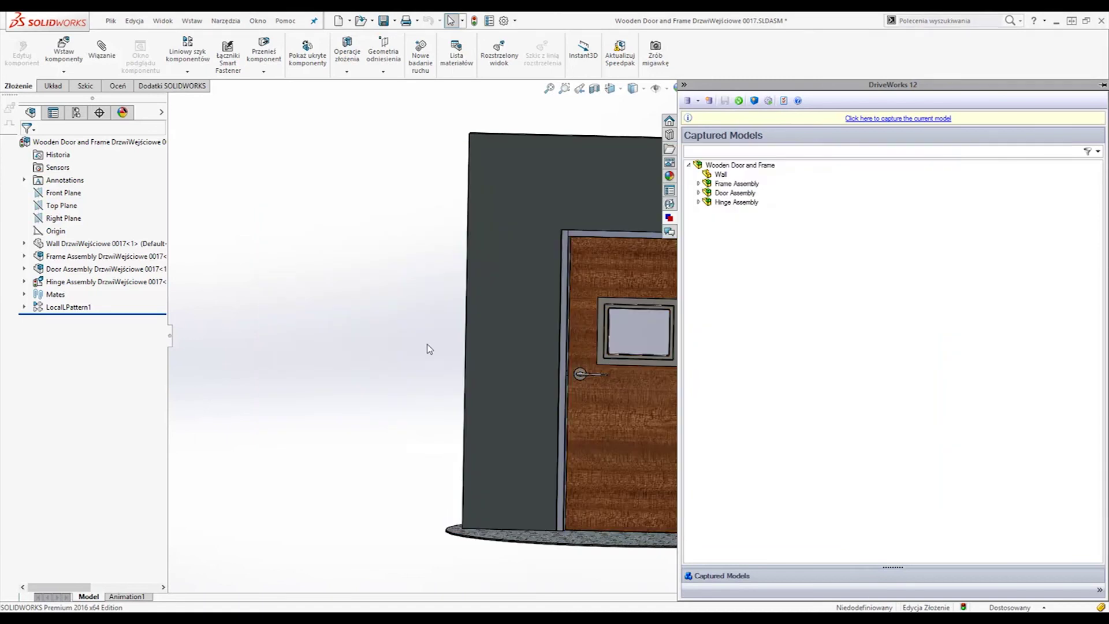
middle_click_drag(808, 350, 623, 353)
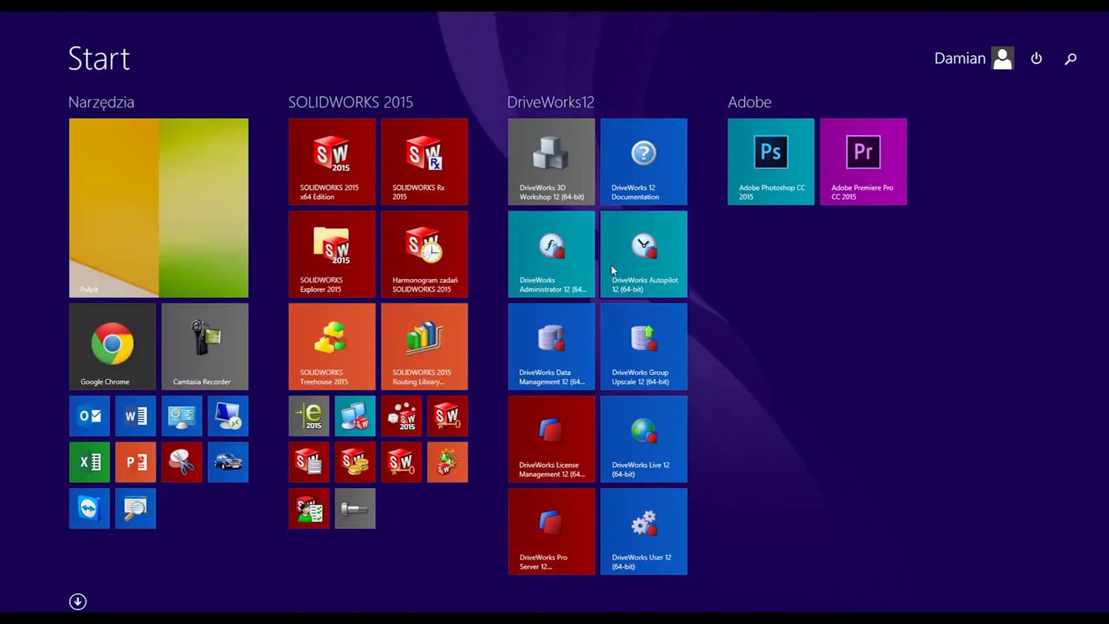
Run Autopilot as administrator, log on to DrzwiDlaCiebie and start its service
right_click(645, 280)
left_click(705, 341)
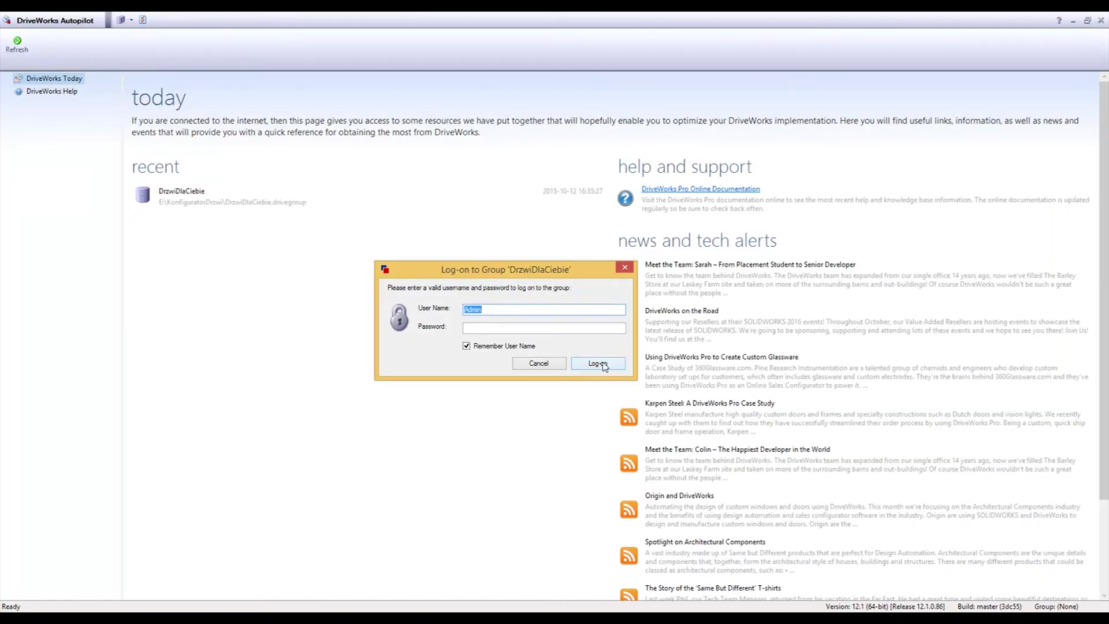
left_click(602, 364)
left_click(40, 104)
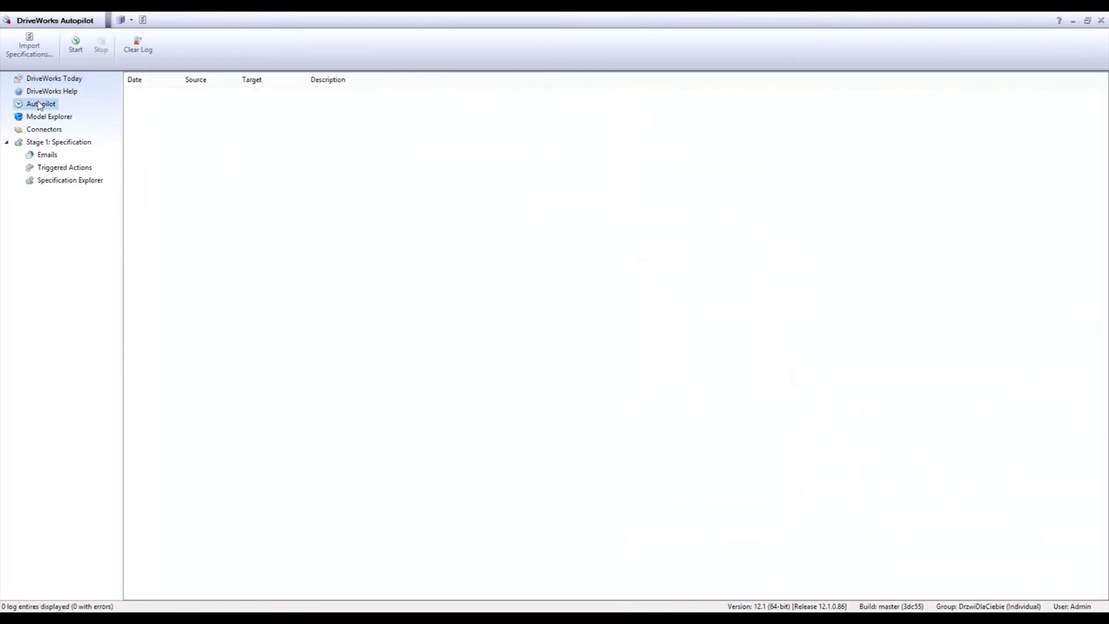
left_click(74, 47)
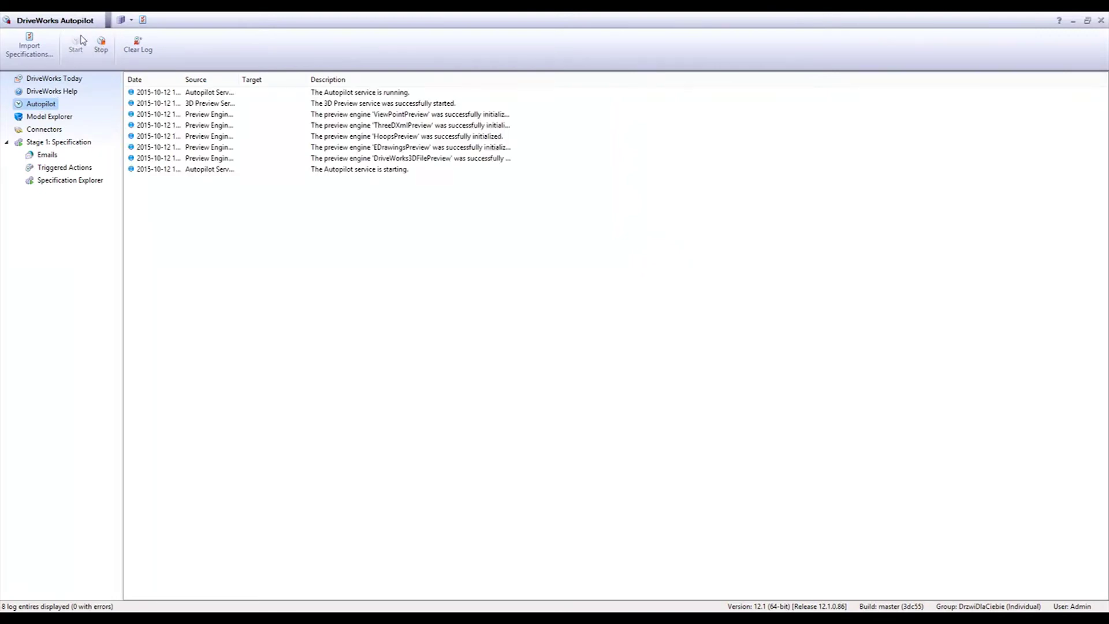
Launch DriveWorks Administrator from the Start screen and log on to the group
left_click(6, 574)
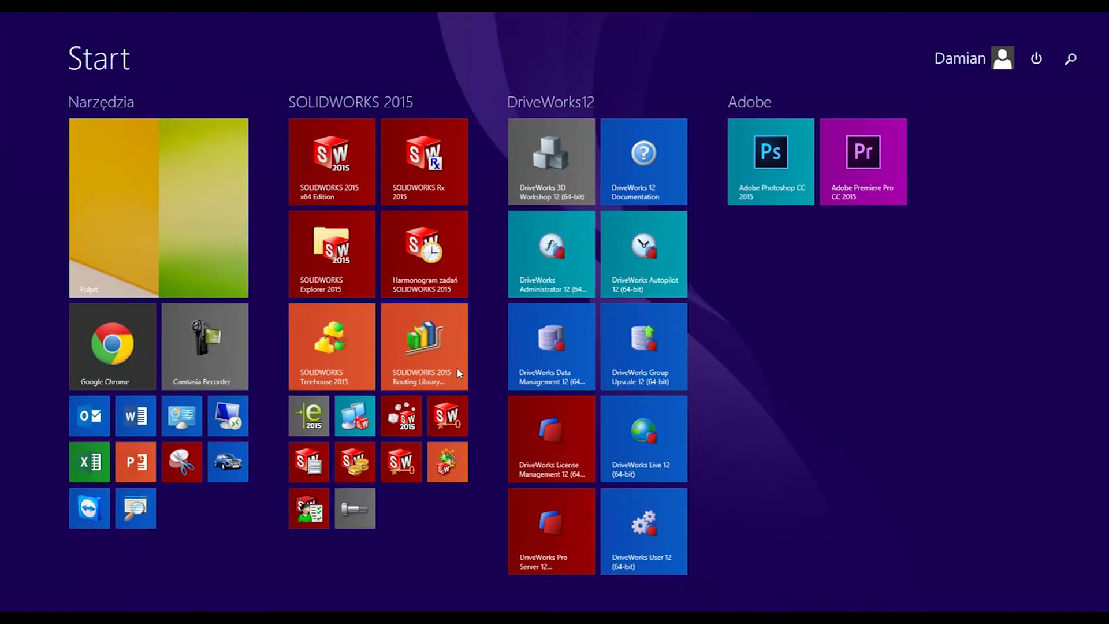
right_click(543, 242)
left_click(571, 326)
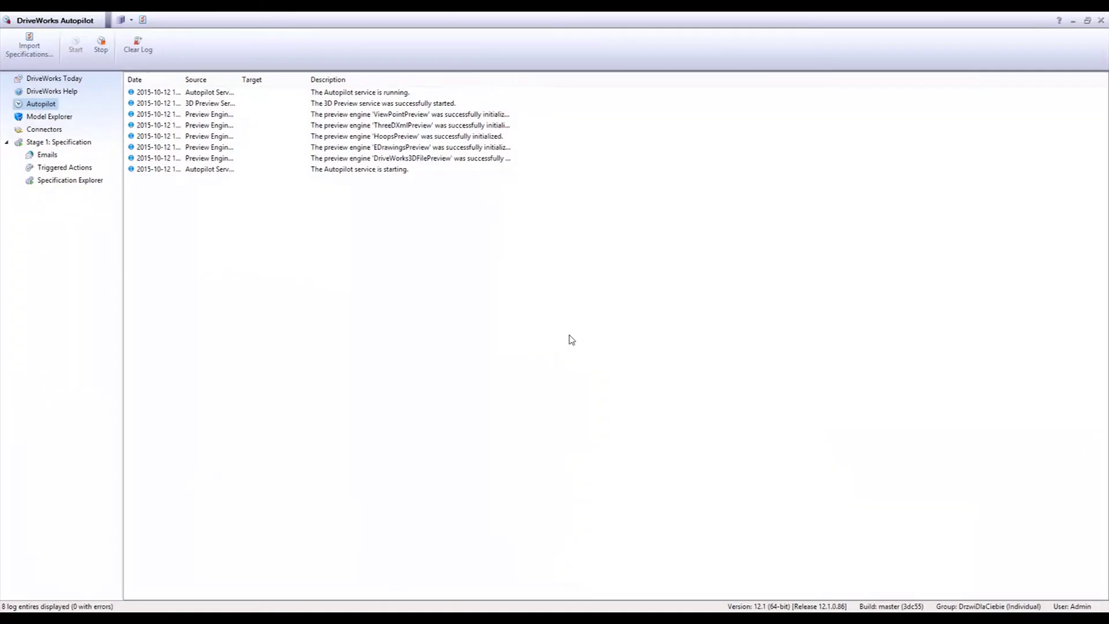
left_click(702, 420)
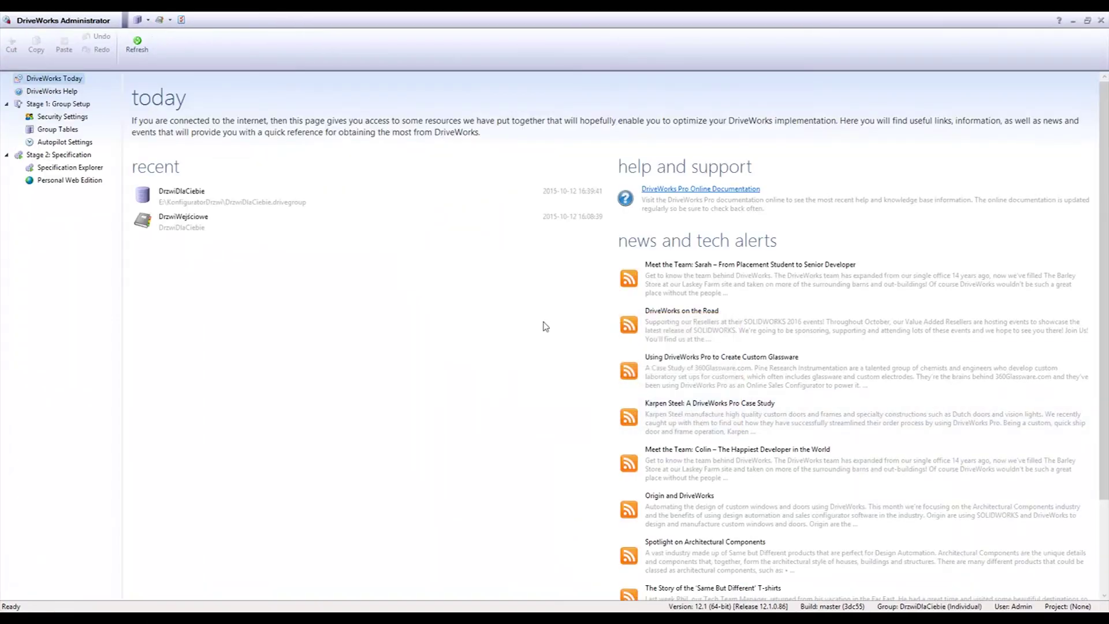
Create a new specification in Specification Explorer and advance to the door design page
left_click(99, 169)
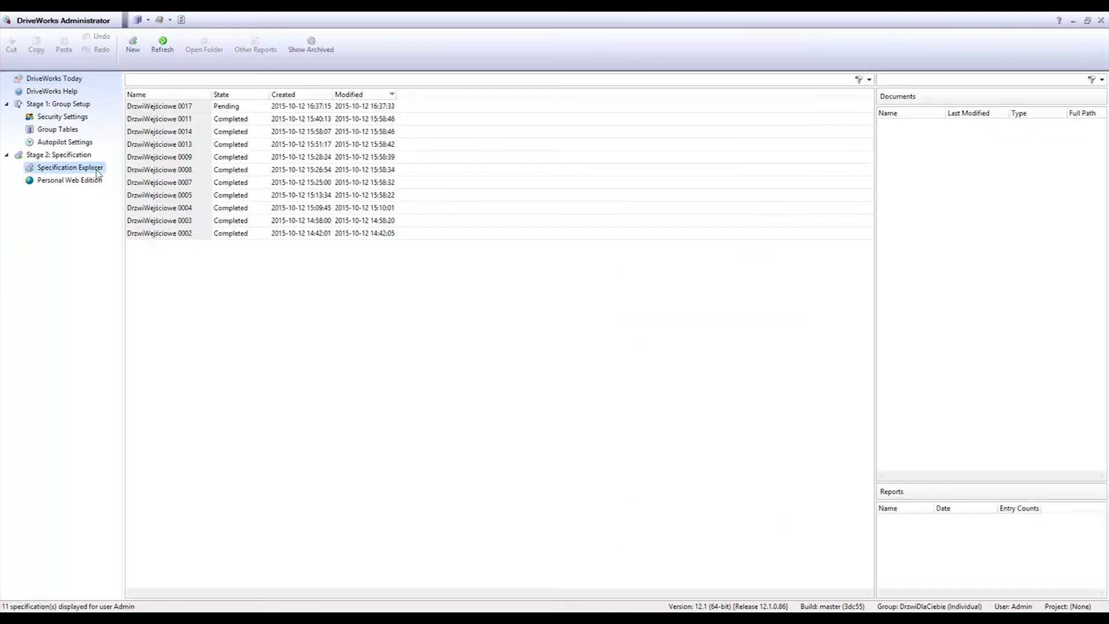
left_click(142, 53)
left_click(631, 407)
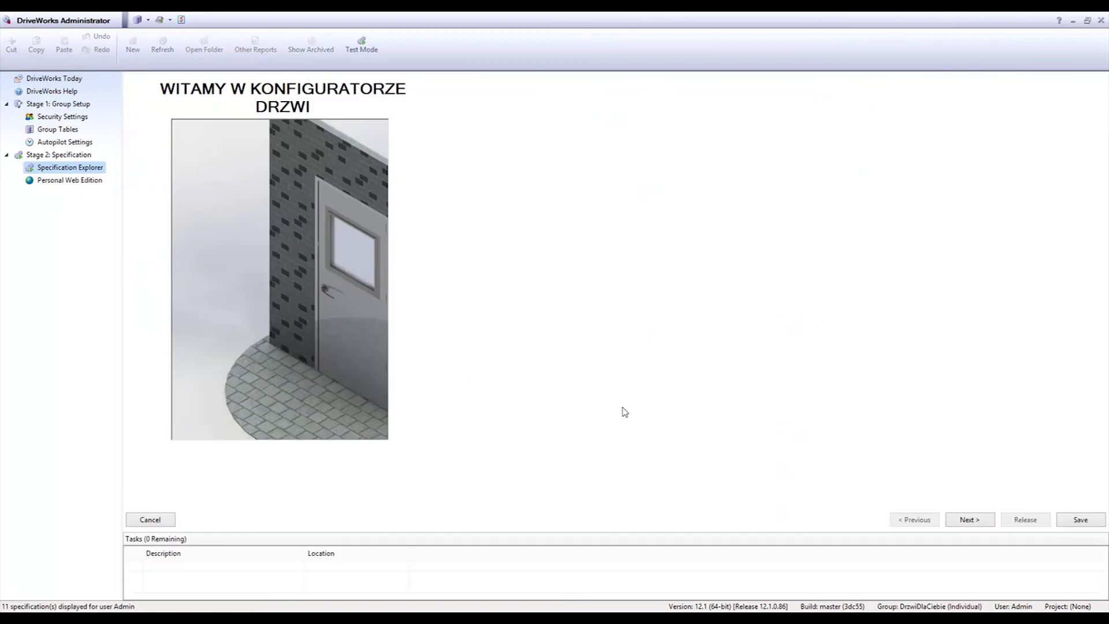
left_click(975, 521)
Set height 1917 mm, window height 400 and Sosna material, then load the 3D preview
left_click_drag(153, 134, 226, 132)
left_click_drag(251, 191, 147, 197)
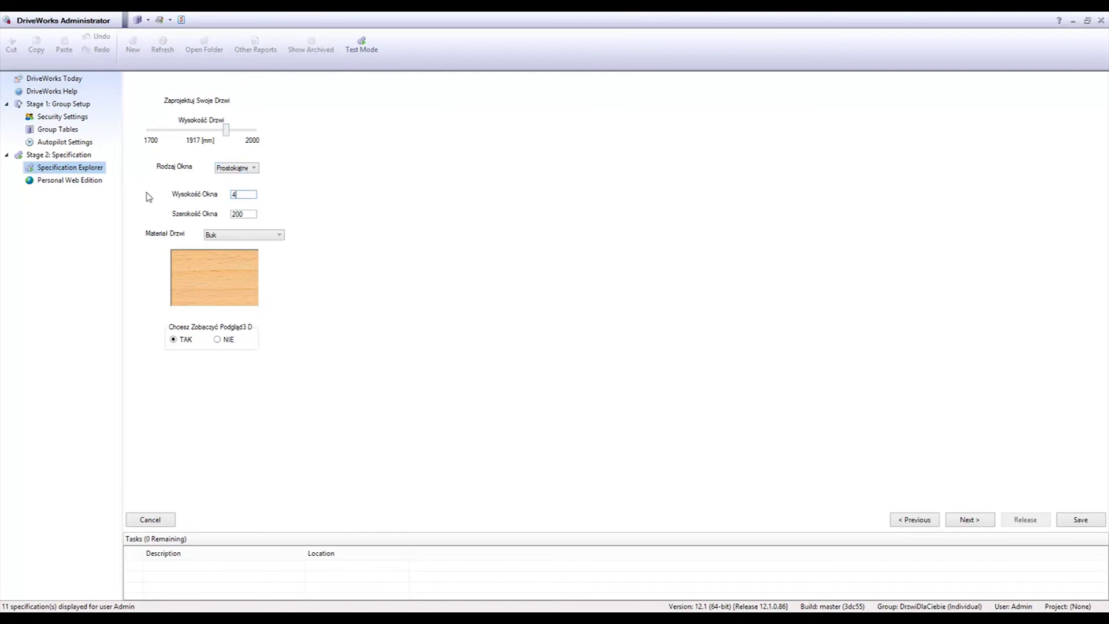
type("00")
left_click(261, 237)
left_click(244, 254)
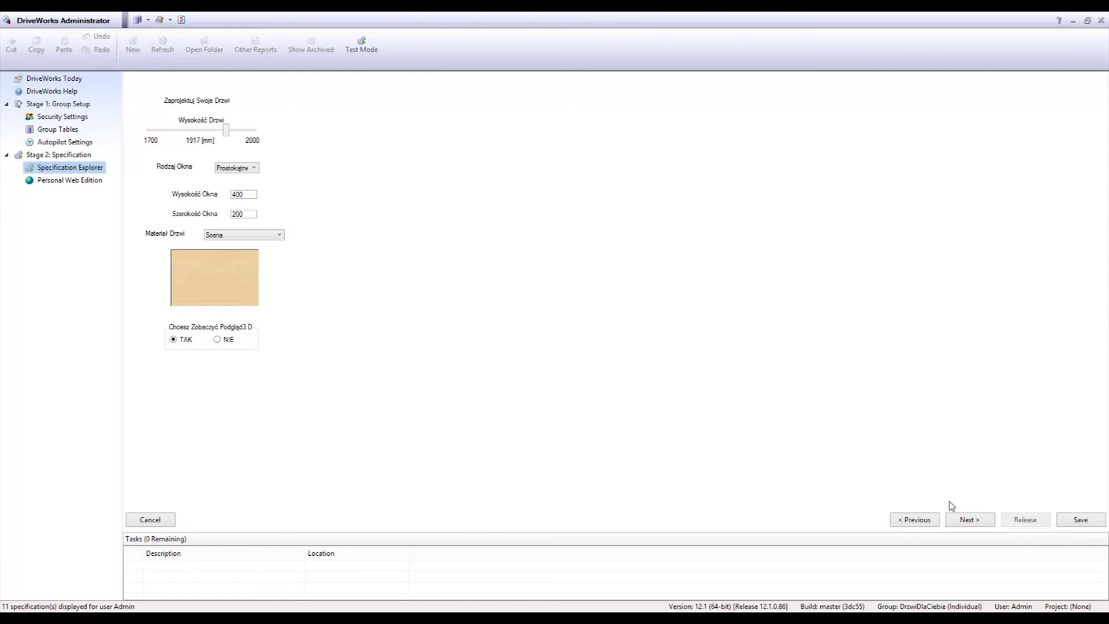
left_click(957, 517)
left_click(405, 504)
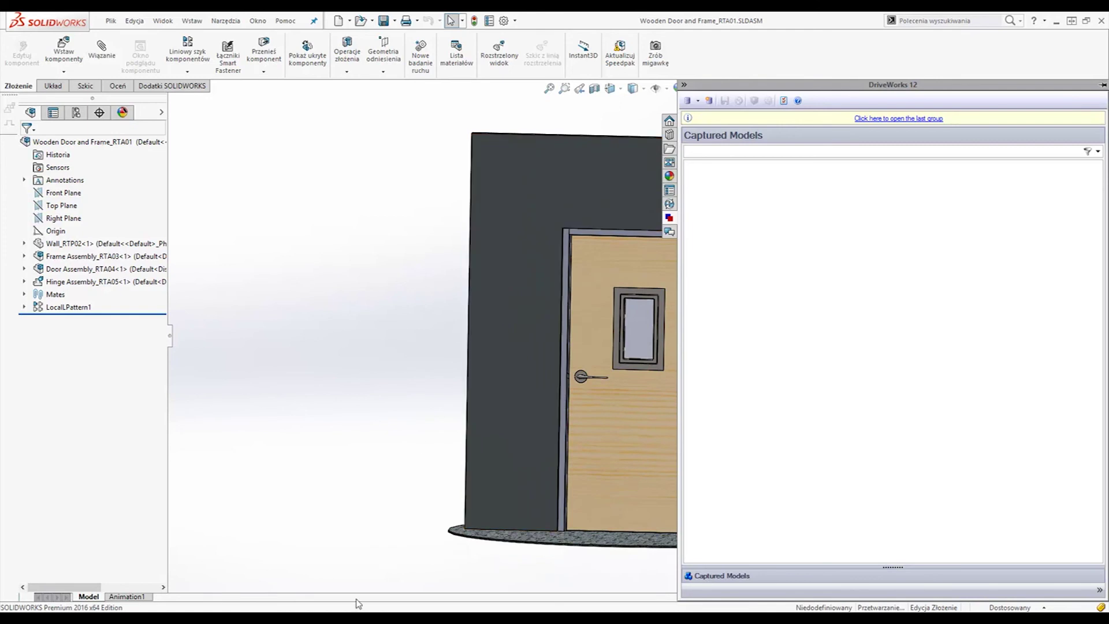
Rotate the door preview to an angled view and finish the new specification
left_click(333, 563)
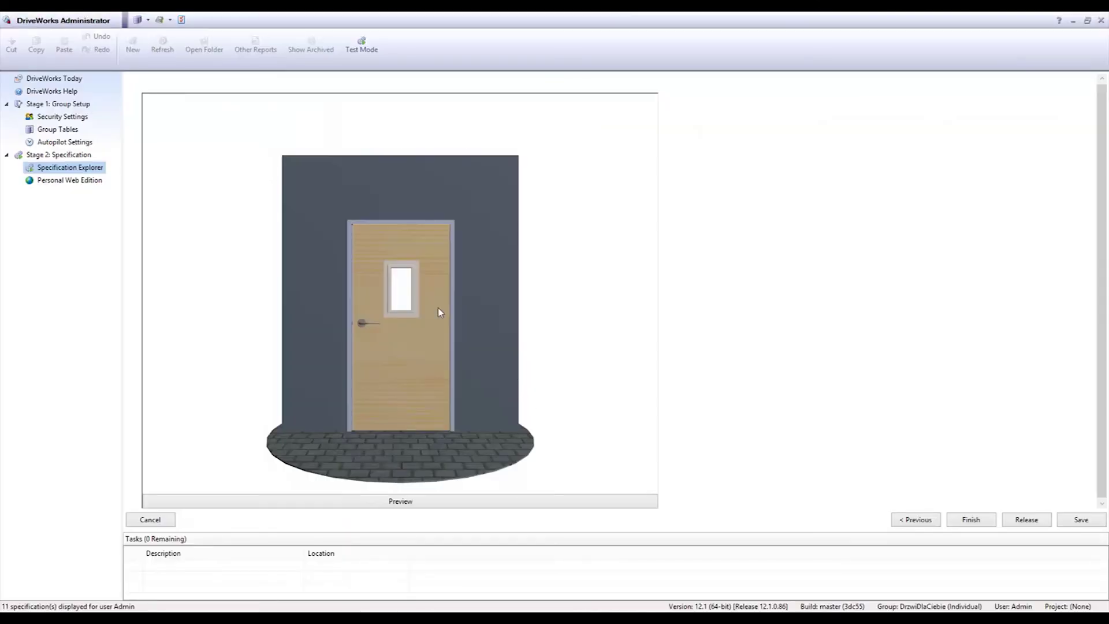
mouse_move(637, 381)
left_mouse_down()
mouse_move(255, 364)
mouse_move(518, 371)
left_mouse_up()
left_click(971, 519)
Open the Completed DrzwiWejściowe 0018 specification's assembly and a new File Explorer window
left_click(255, 106)
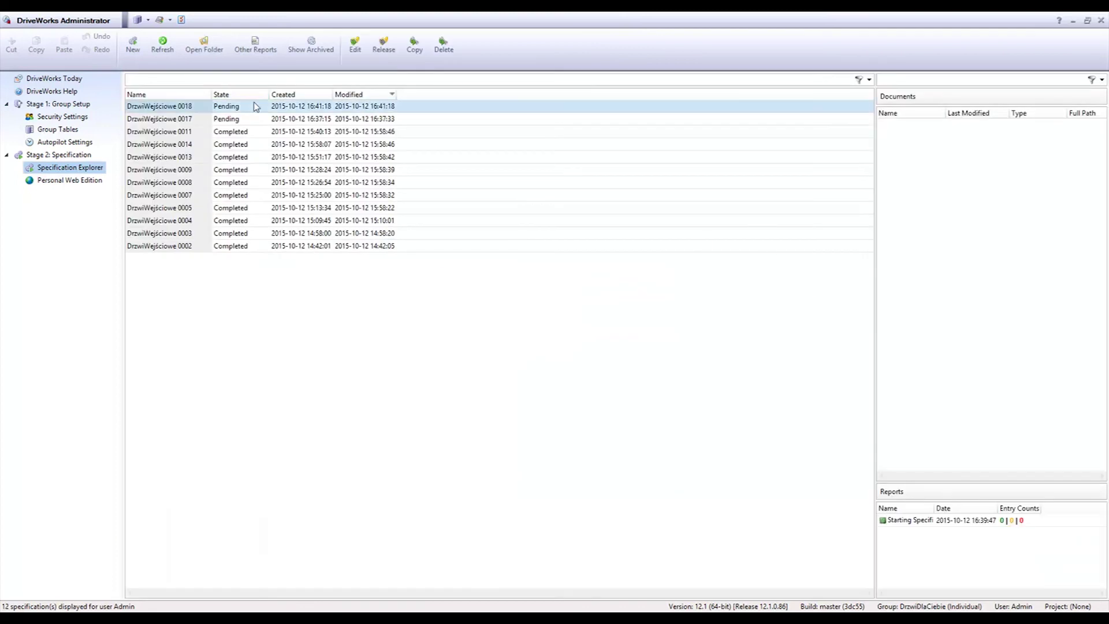
left_click(384, 44)
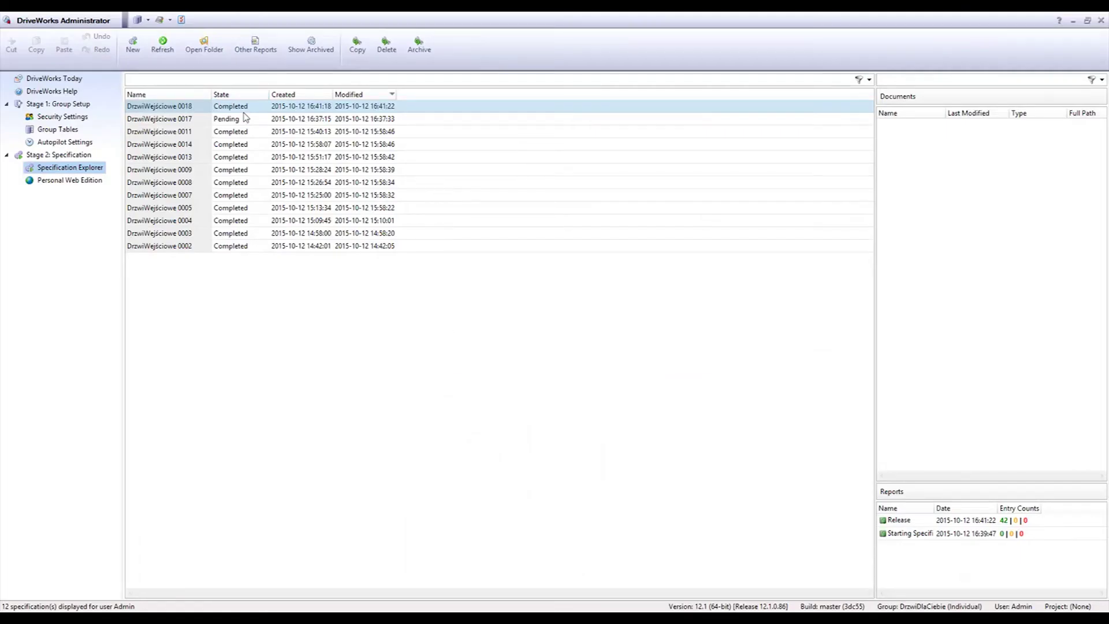
key("super+e")
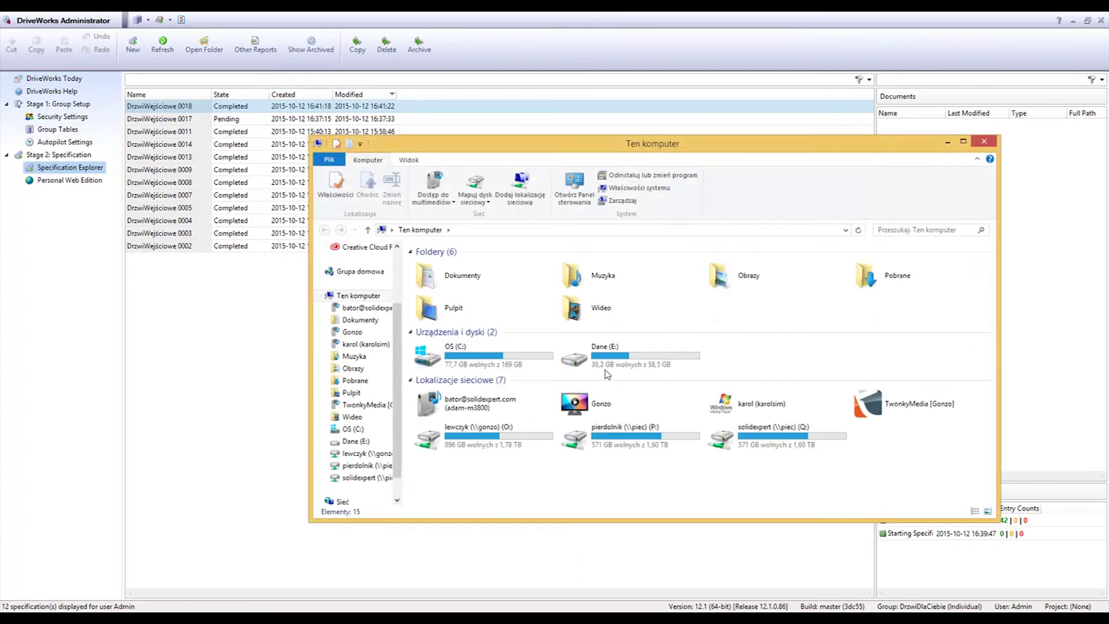
Browse to E:\KonfiguratorDrzwi\Specifications\DrzwiWejściowe 0018, then place DriveWorks Live beside Autopilot
double_click(594, 280)
double_click(527, 329)
double_click(550, 314)
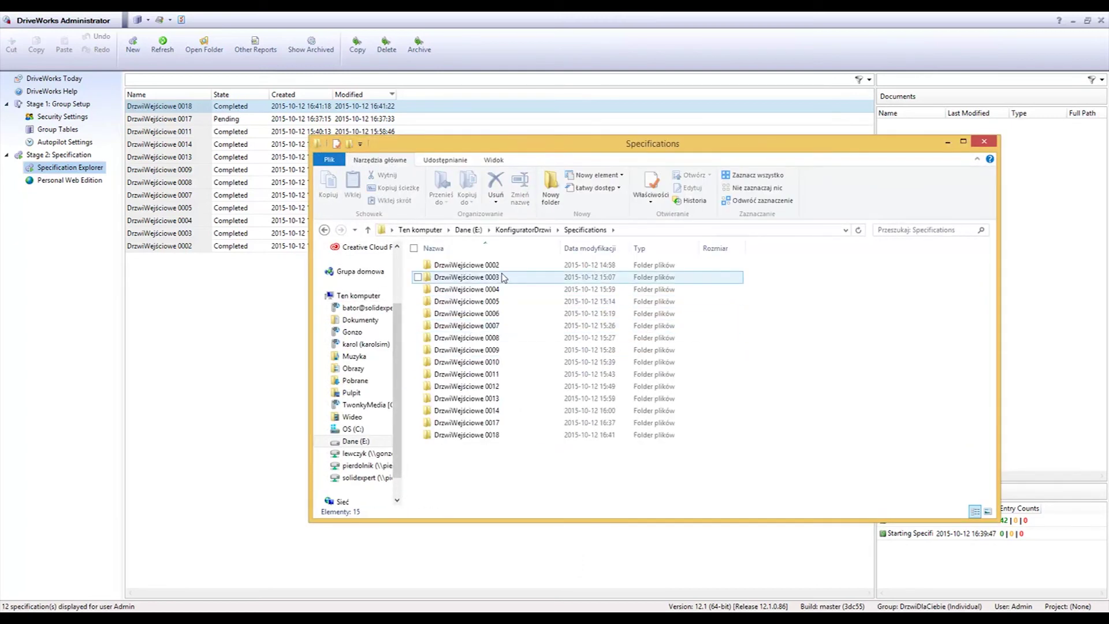
double_click(468, 435)
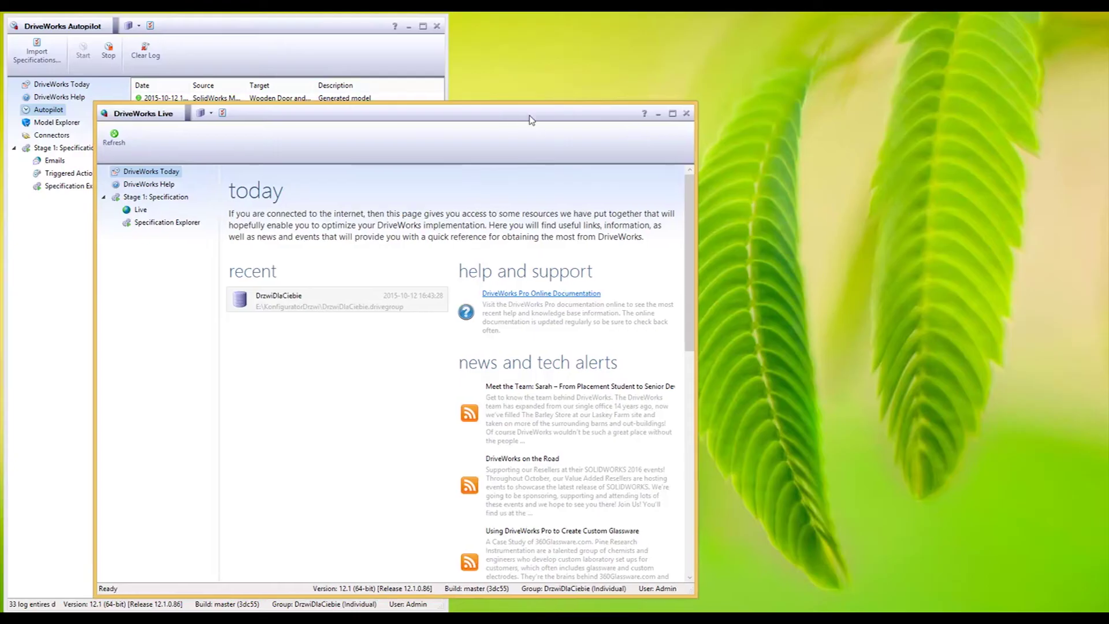
left_click_drag(531, 120, 877, 71)
left_click(49, 110)
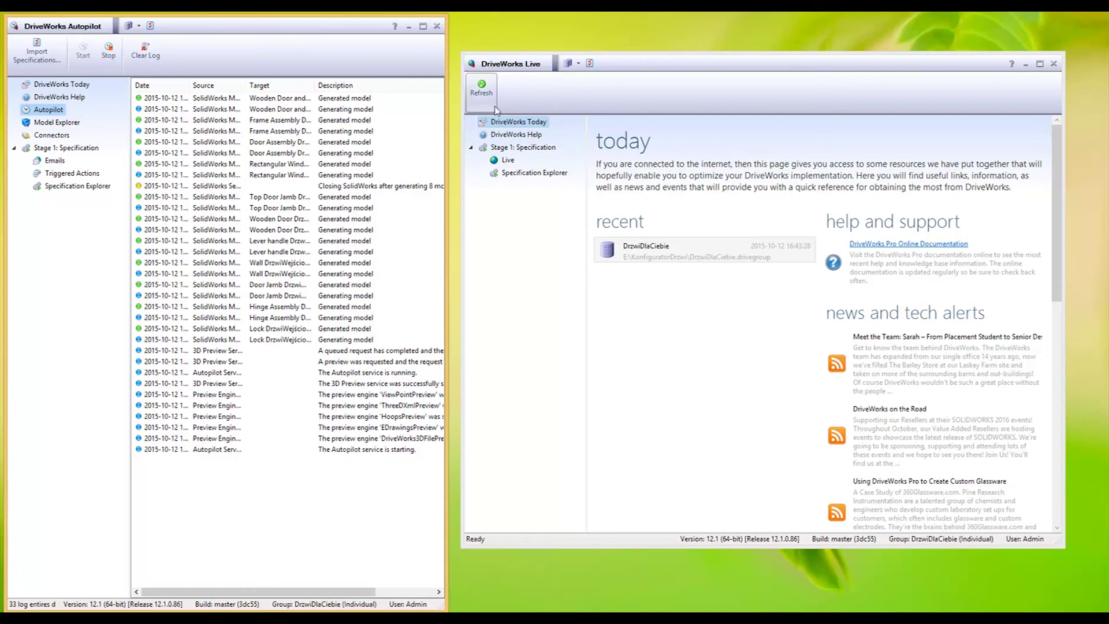
Apply the Web Theme to DriveWorks Live and open its configurator site in the browser
left_click(507, 162)
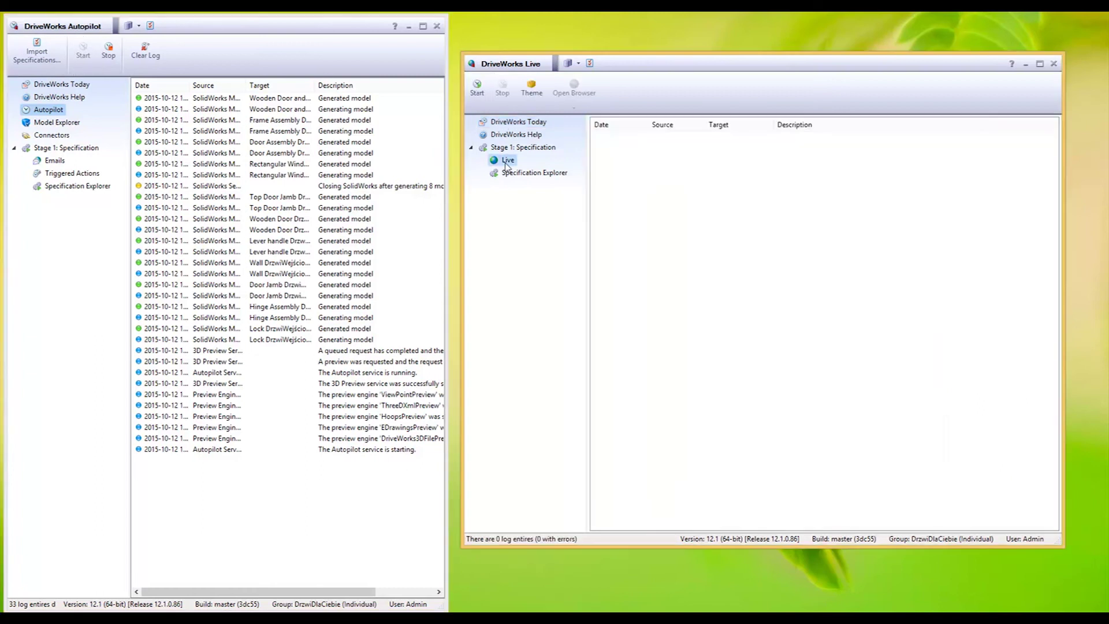
left_click(477, 89)
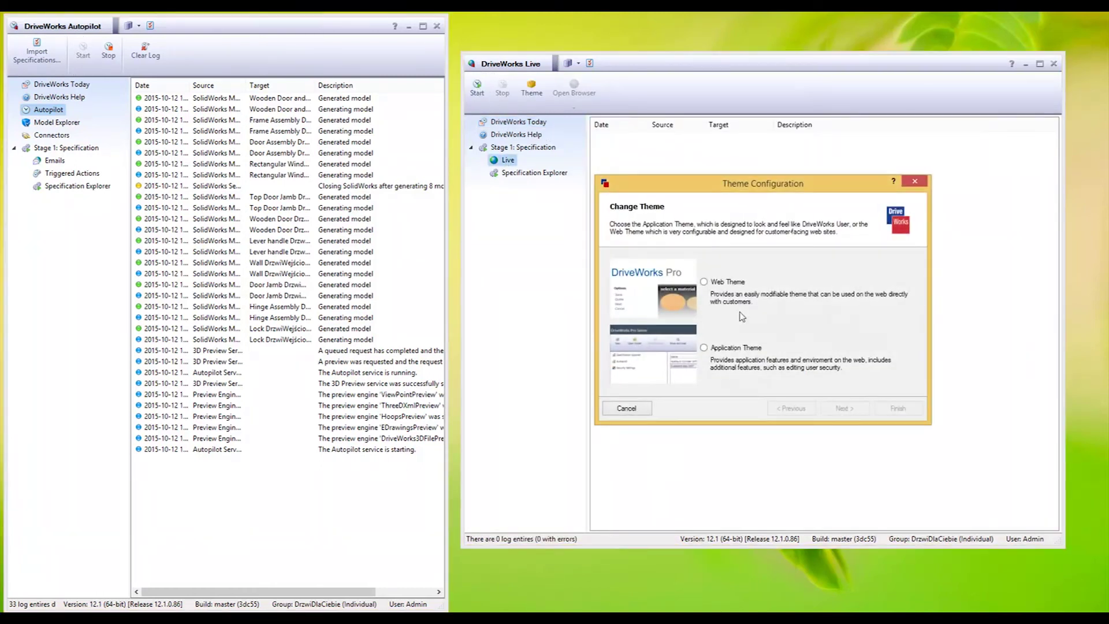
left_click(704, 282)
left_click(882, 411)
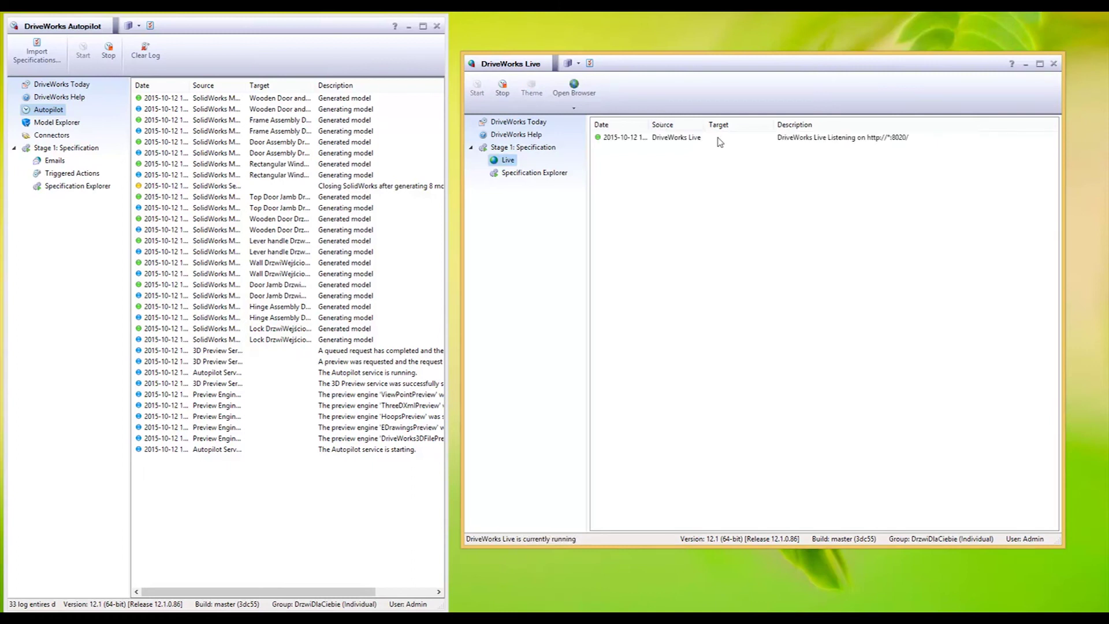
left_click(573, 87)
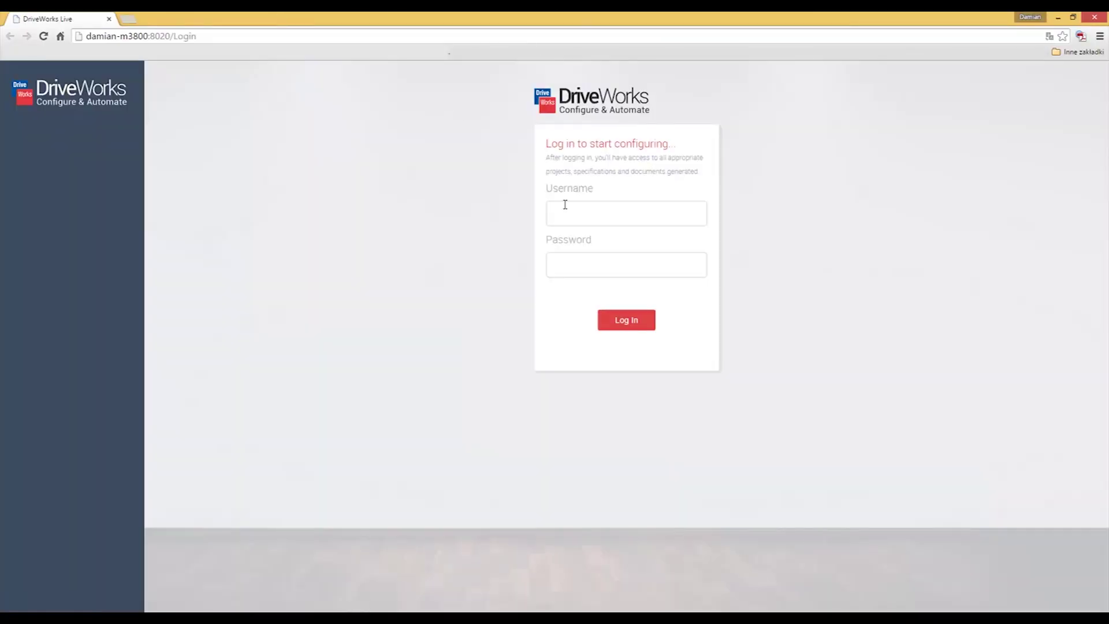
Log in to the DriveWorks Live site and start a new Doors Design configuration
type("Admin")
left_click(579, 254)
left_click(623, 321)
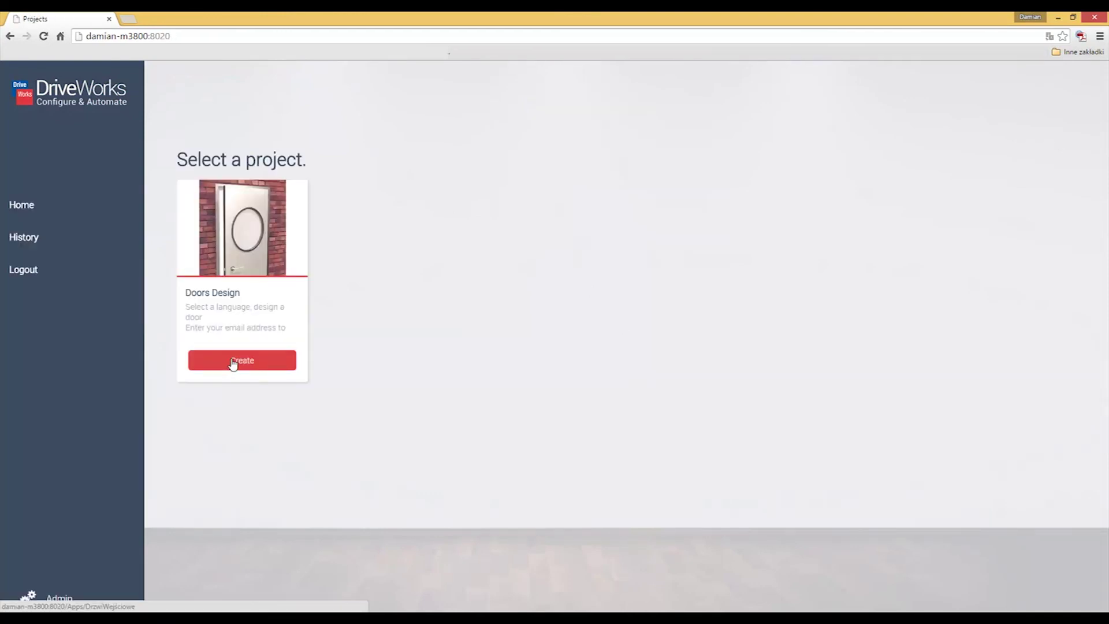
left_click(232, 361)
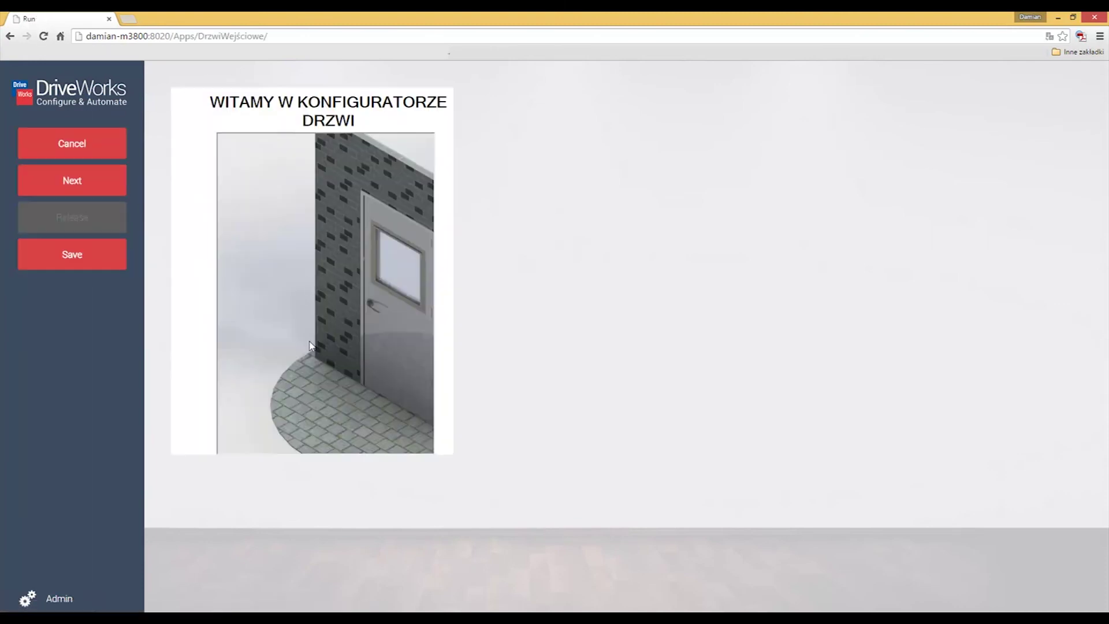
left_click(95, 188)
Set door height 1924 mm, a round (Okrągłe) window and Sosna material, then go to preview
left_click_drag(193, 143, 273, 143)
key("Tab")
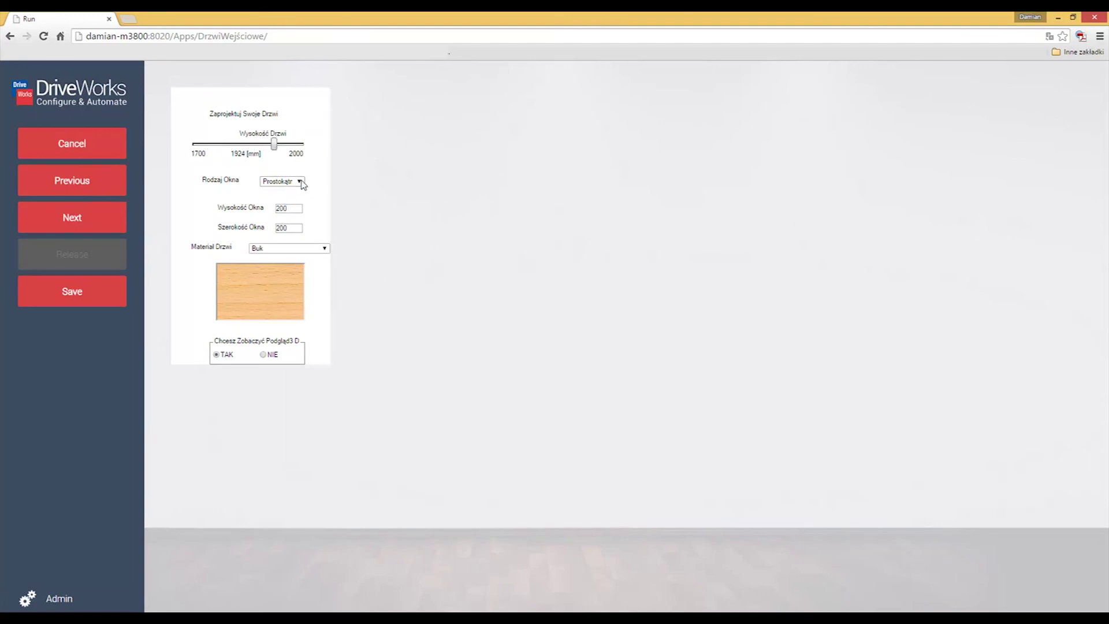
left_click(300, 182)
left_click(292, 203)
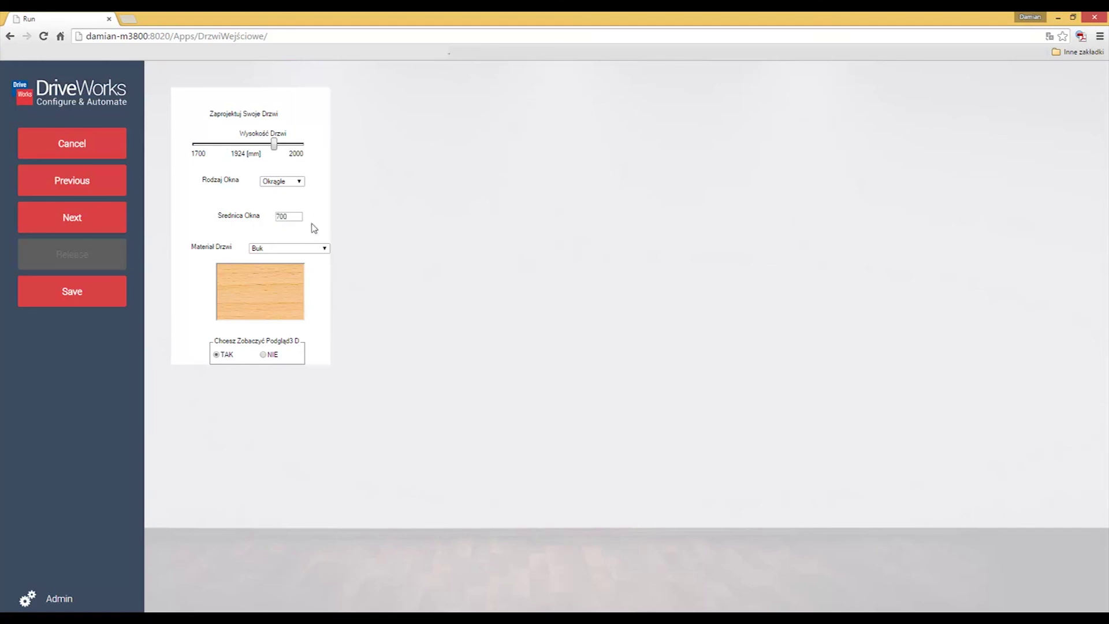
left_click(316, 249)
left_click(268, 276)
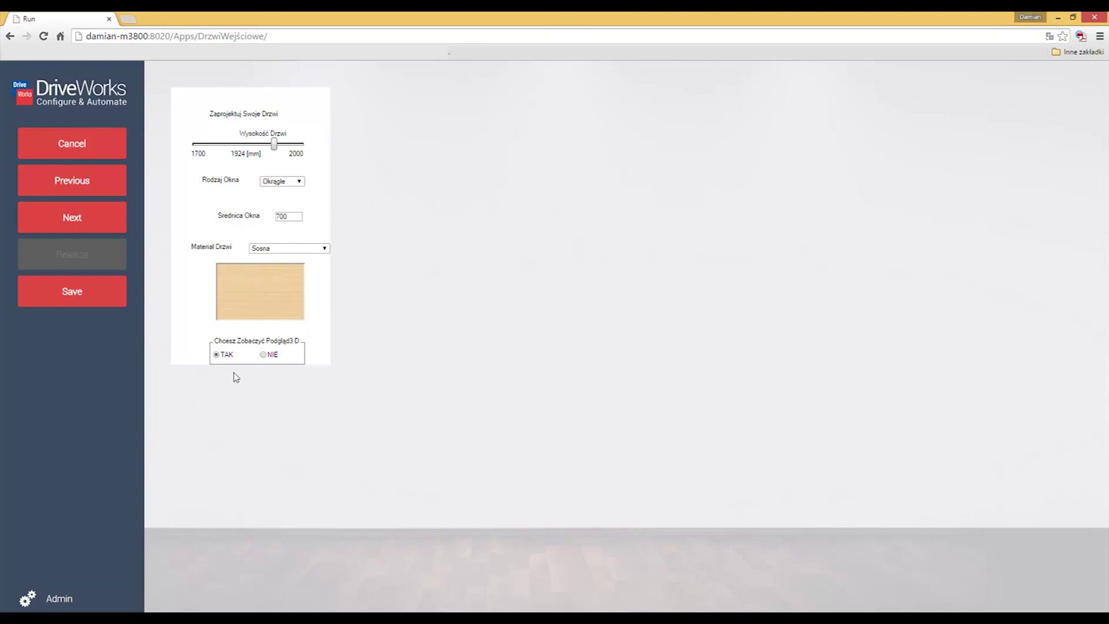
left_click(78, 222)
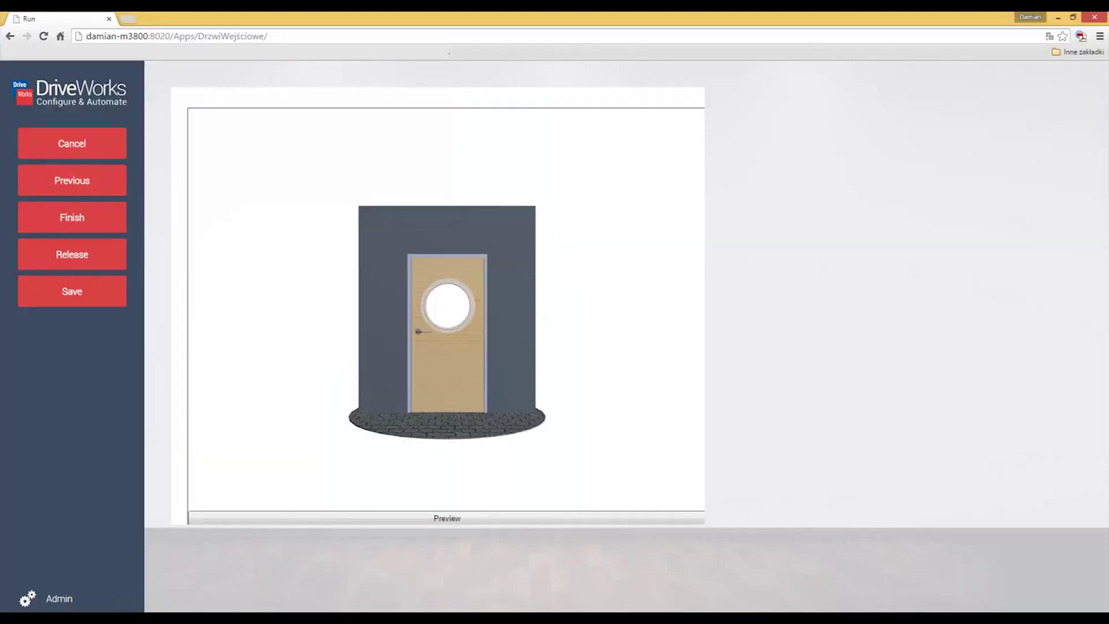
Release DrzwiWejściowe 0019 and open its folder under E:\KonfiguratorDrzwi\Specifications
mouse_move(584, 260)
left_mouse_down()
mouse_move(532, 294)
mouse_move(332, 282)
mouse_move(521, 299)
left_mouse_up()
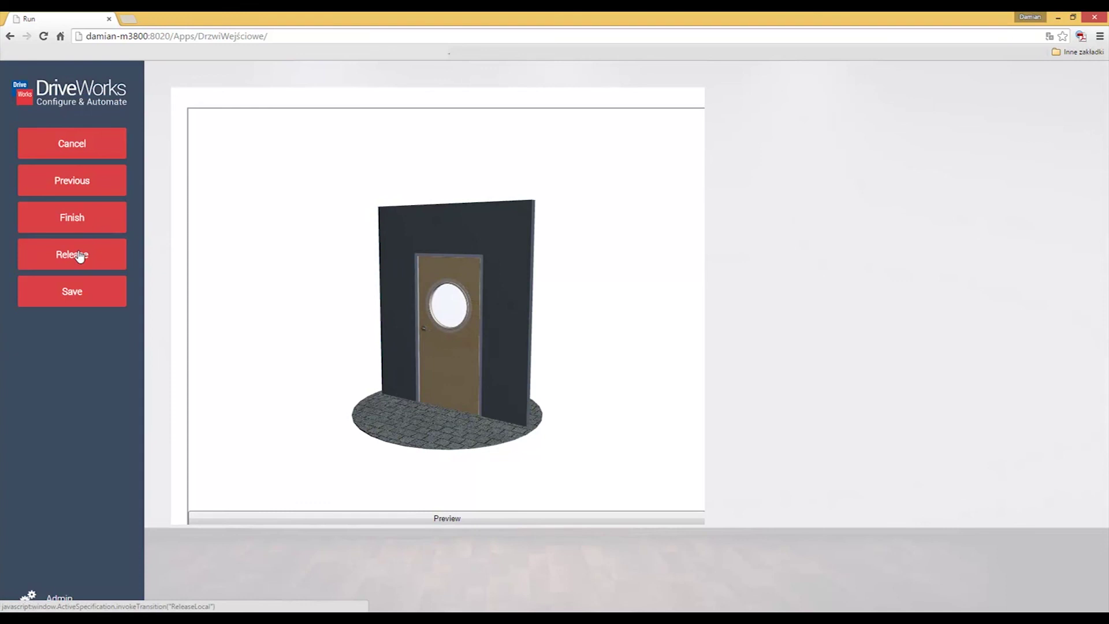
left_click(80, 257)
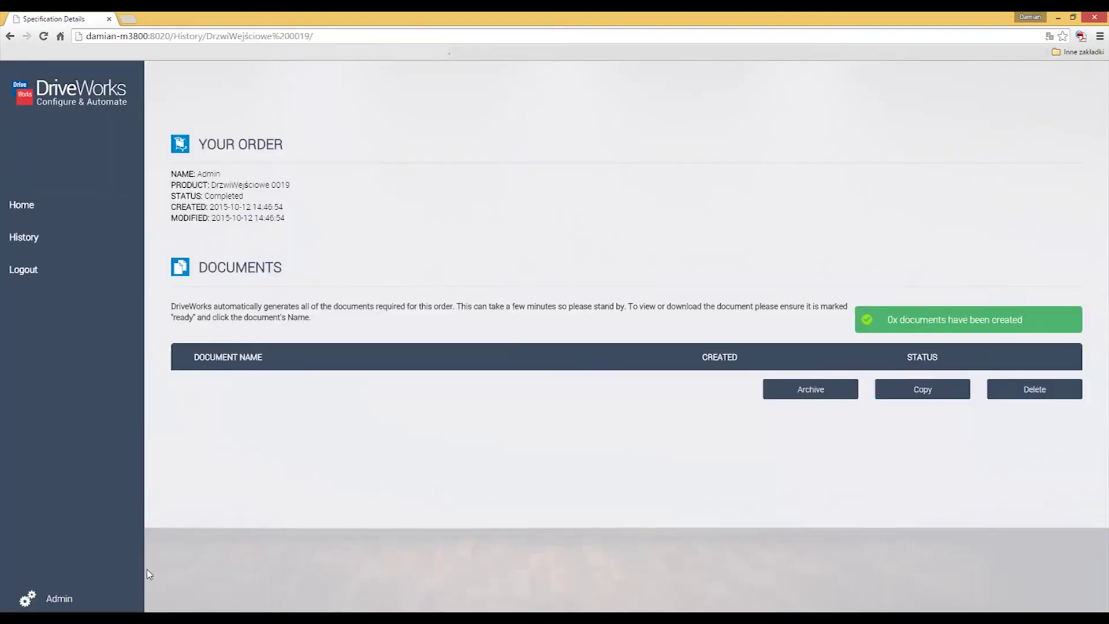
key("super+e")
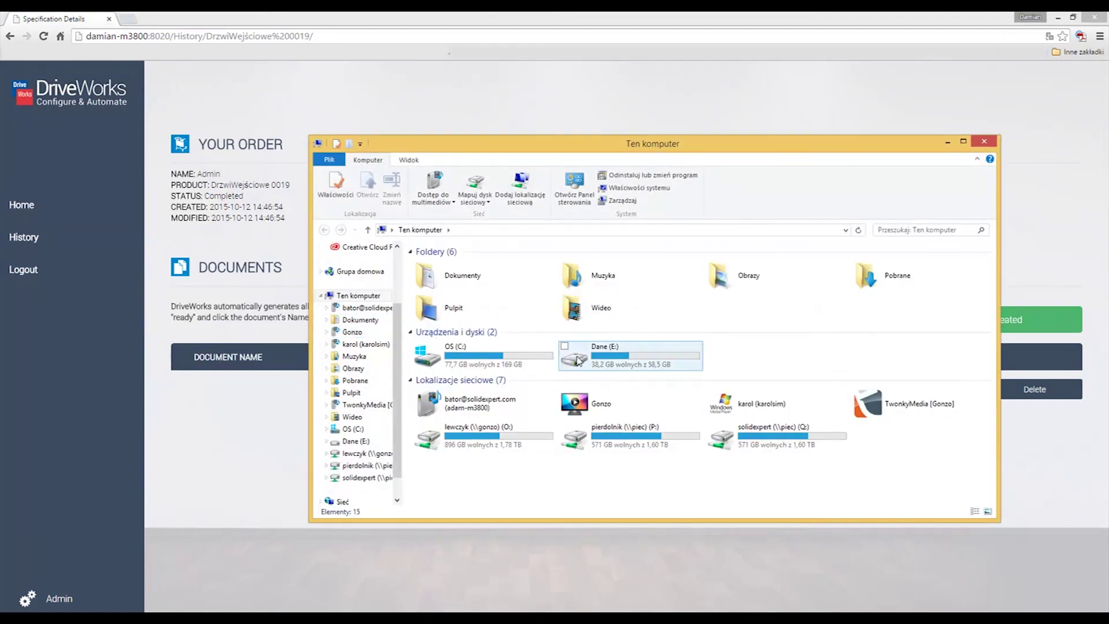
double_click(606, 353)
double_click(478, 315)
double_click(469, 325)
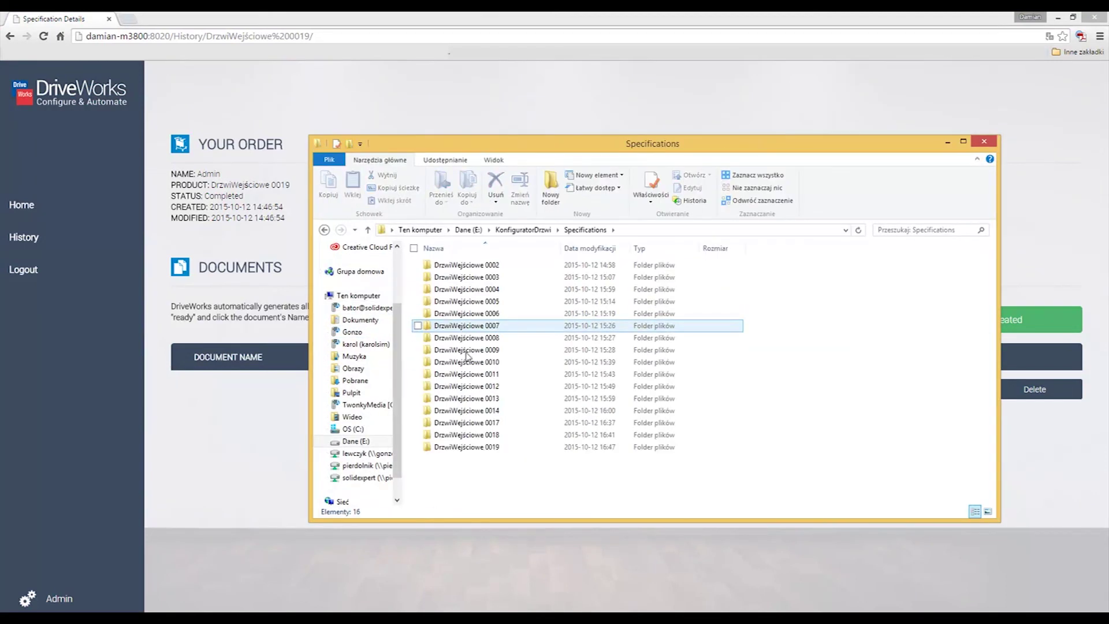
double_click(495, 442)
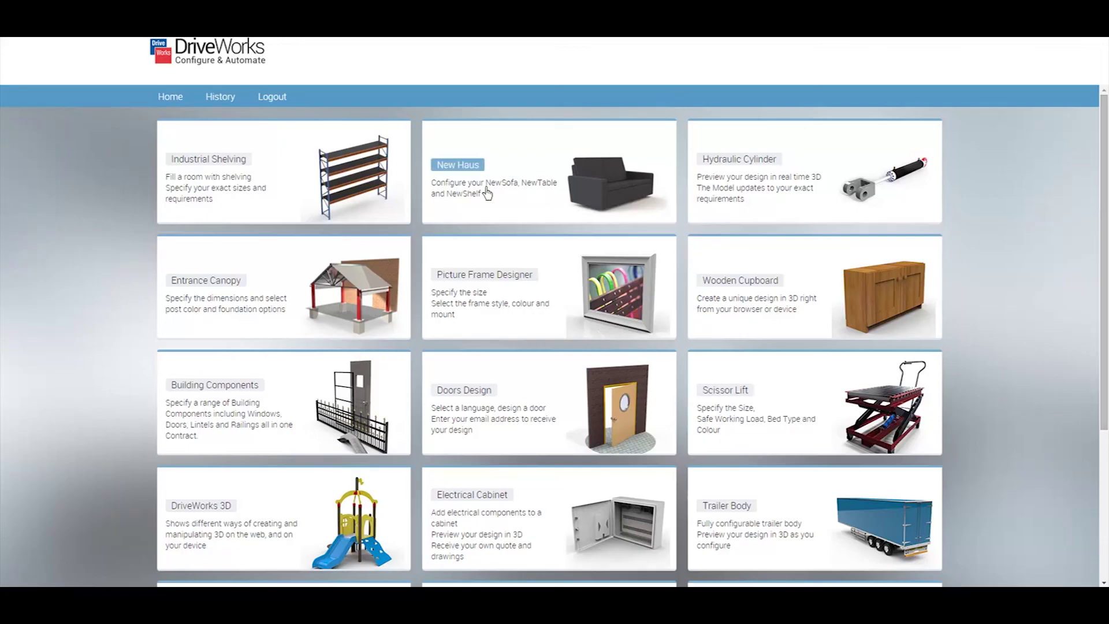
Start a Doors Design door and choose a Rectangular window
scroll(892, 274, "down", 2)
left_click(464, 274)
left_click(376, 209)
left_click(745, 103)
left_click(647, 131)
Make the frame Dark Green and the door material Beech
left_click(733, 189)
left_click(645, 232)
left_click(635, 258)
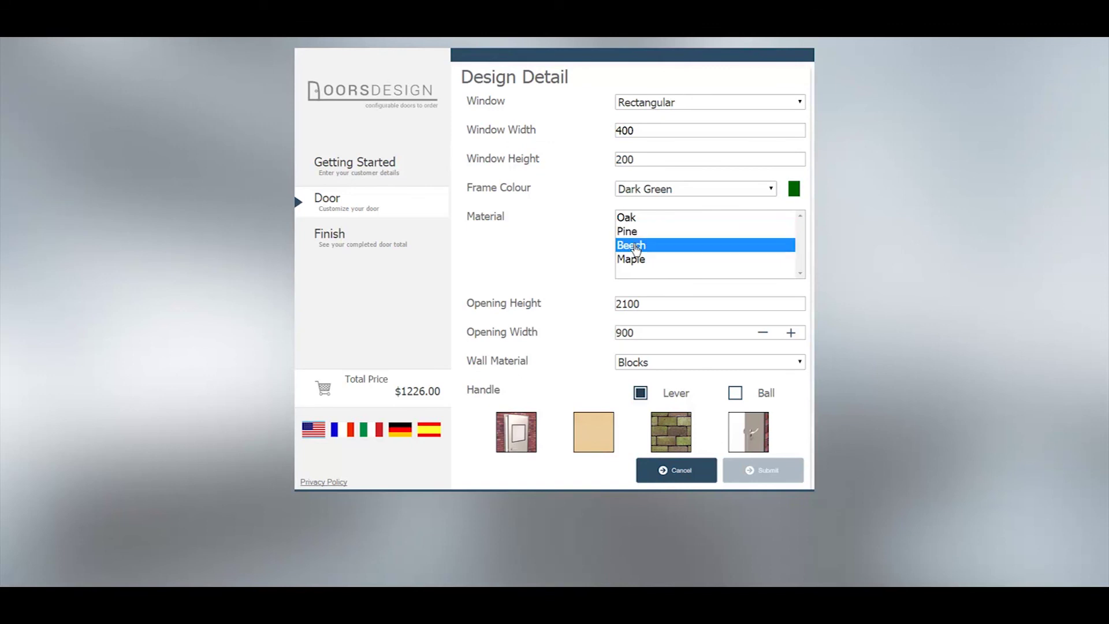
key("Up")
Set the opening to 2200 high by 1000 wide with a Ball handle
double_click(631, 304)
type("2200")
left_click(790, 333)
left_click(735, 392)
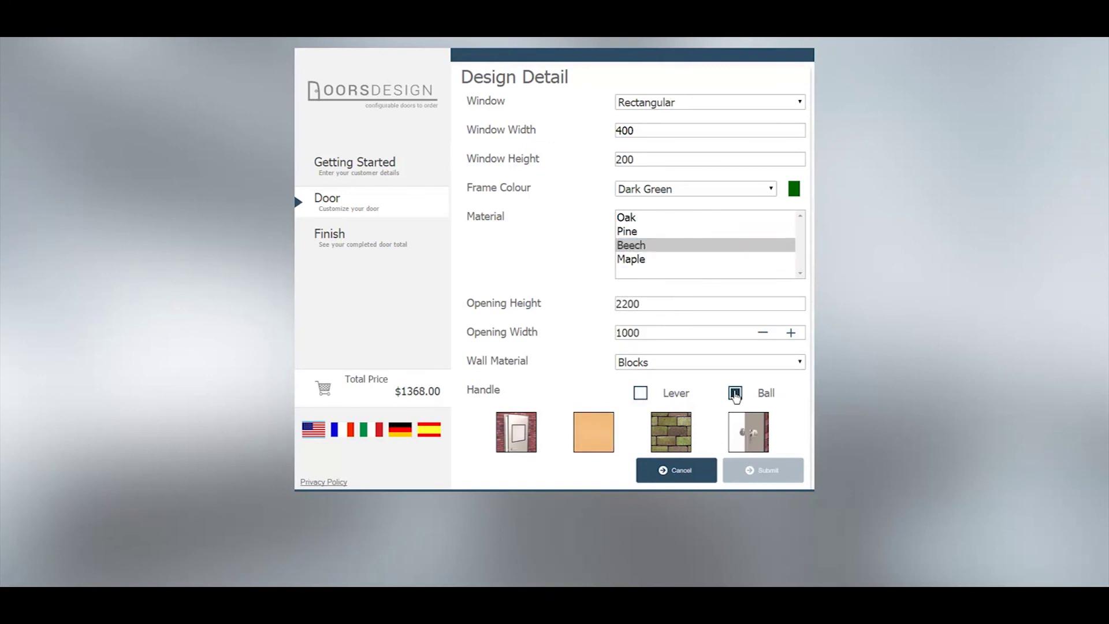
Go to the finish summary and show prices in pounds sterling
left_click(656, 482)
left_click(711, 102)
left_click(688, 139)
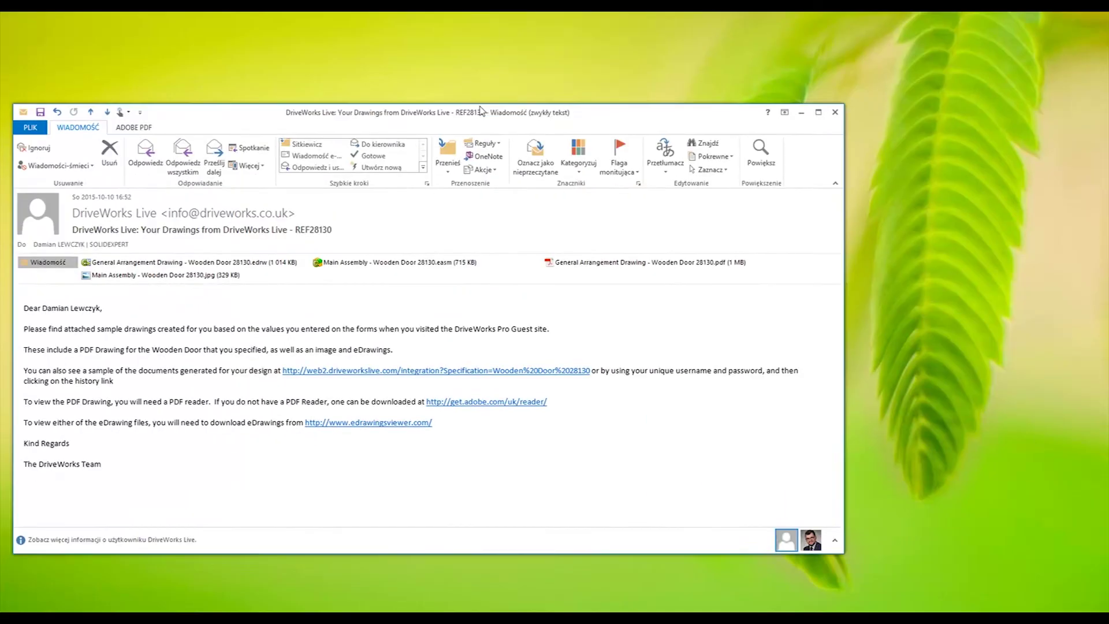
Preview the REF28130 e-mail's attachments: eDrawings file, both pages of the PDF drawing, and the Main Assembly JPG
left_click(904, 94)
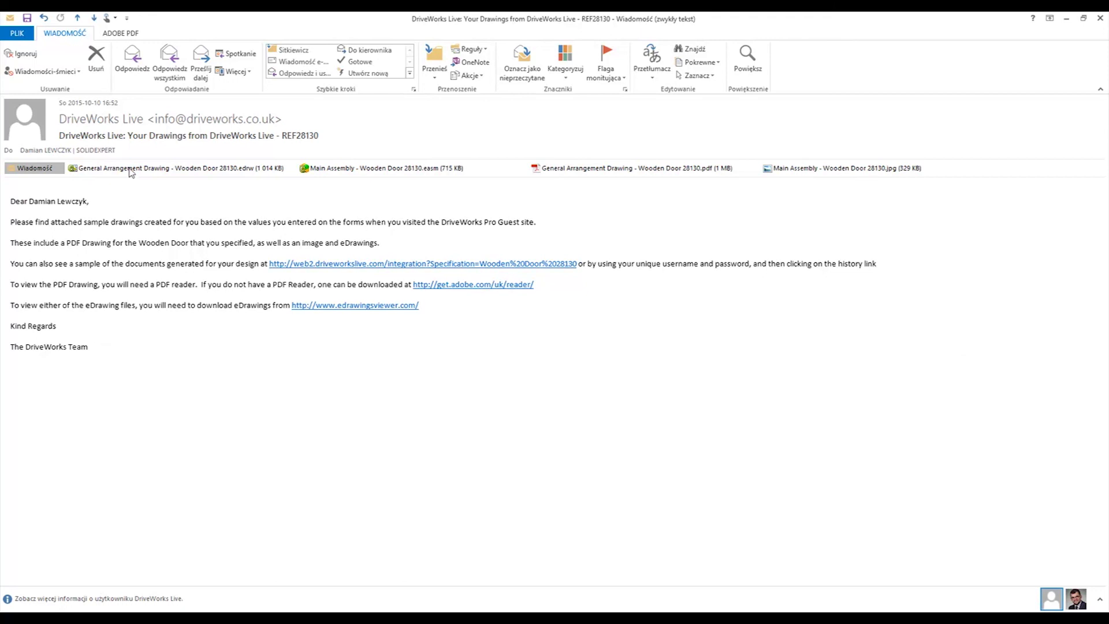
left_click(131, 170)
left_click(569, 150)
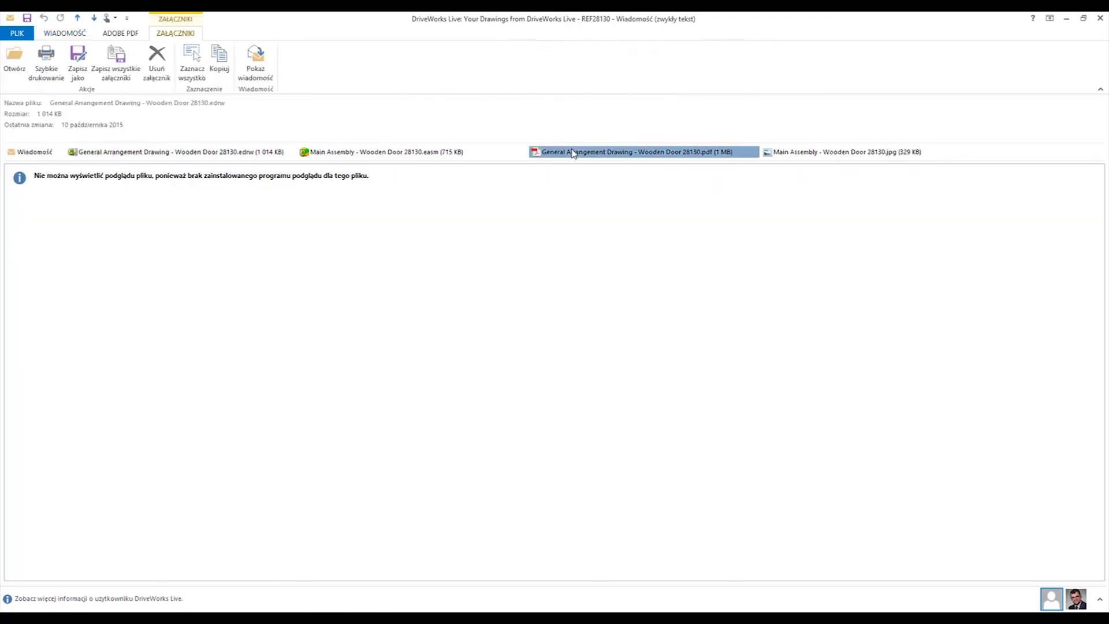
left_click(74, 222)
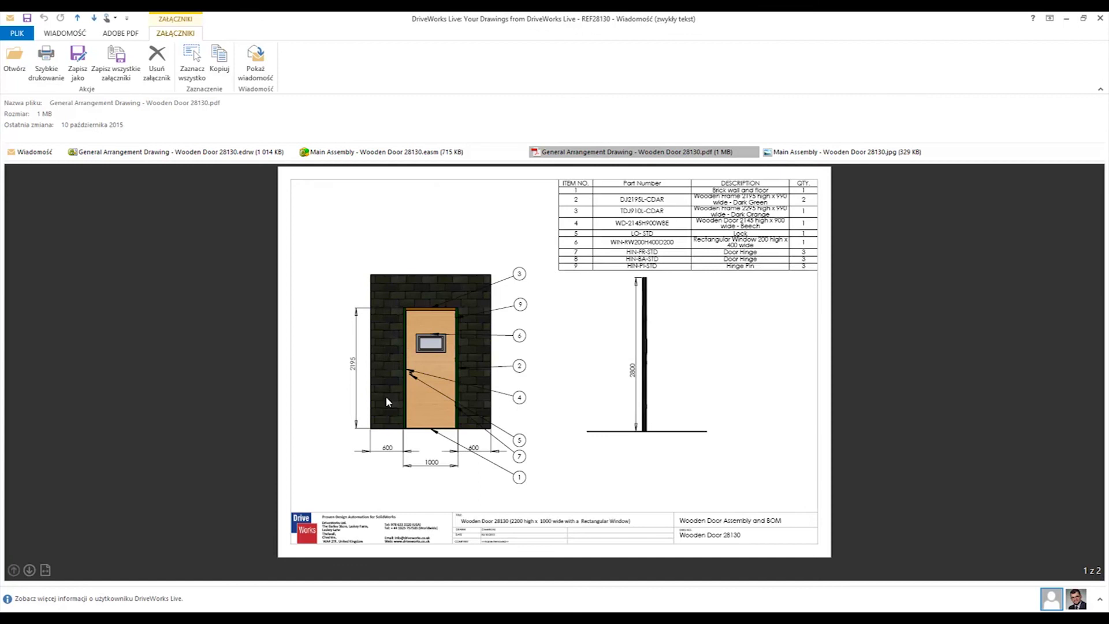
left_click(29, 570)
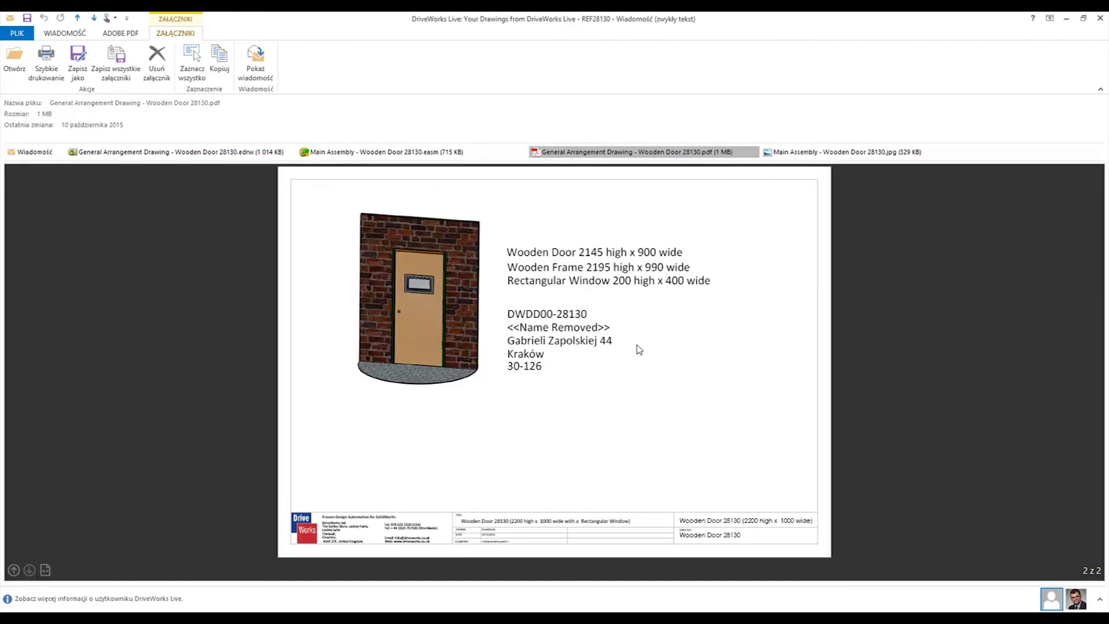
left_click(795, 154)
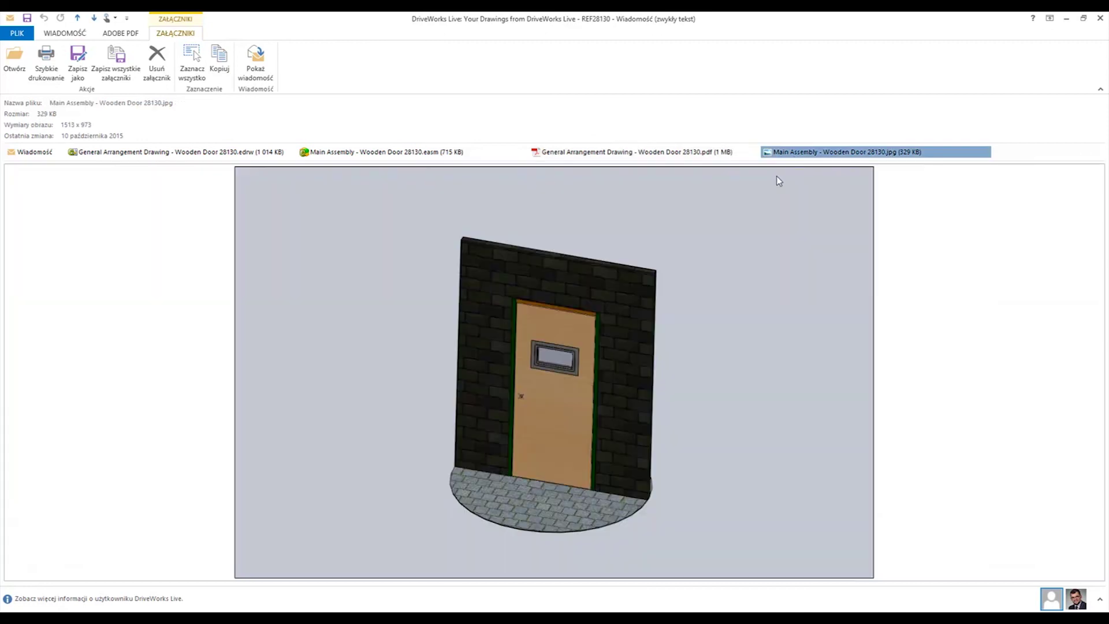